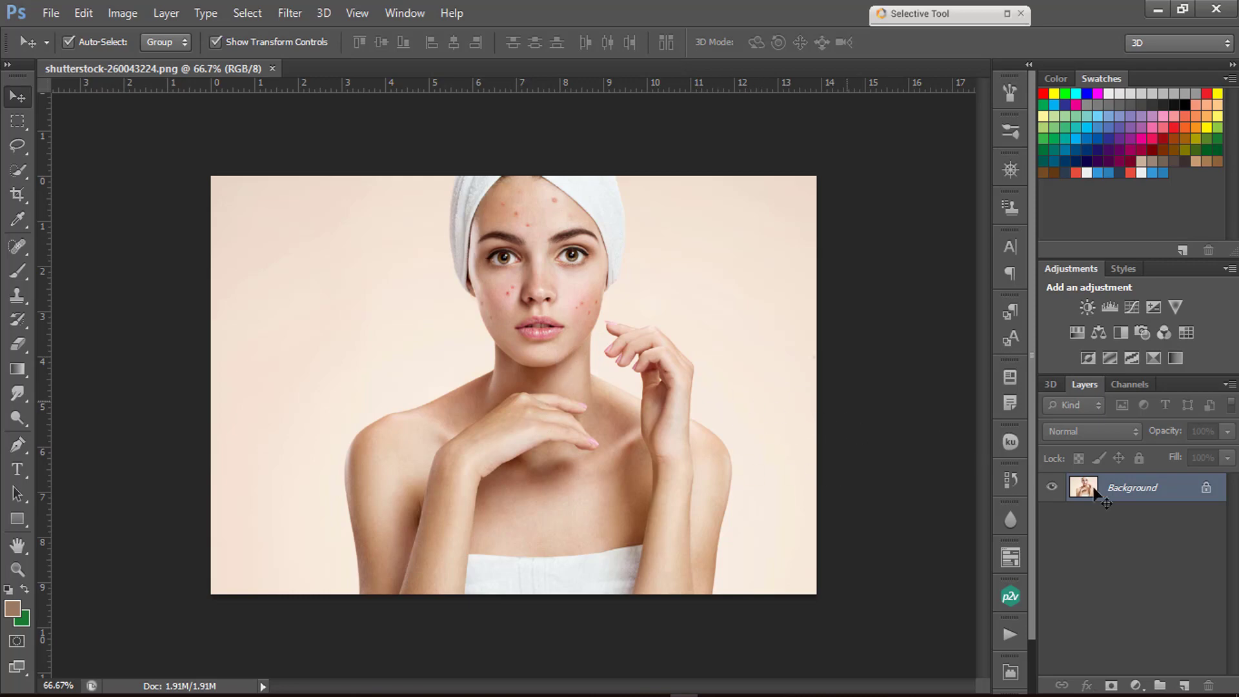
Convert the locked Background into an editable layer and add an empty layer above it.
double_click(1140, 498)
left_click(776, 222)
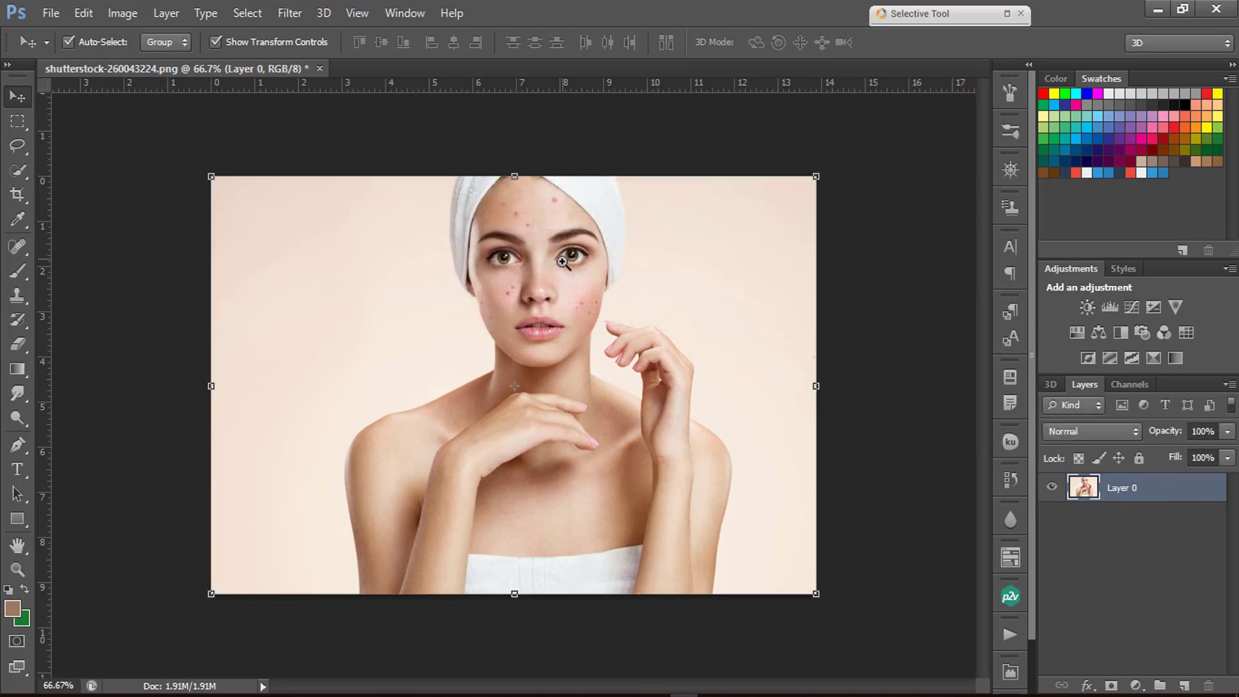
left_click_drag(562, 259, 680, 368)
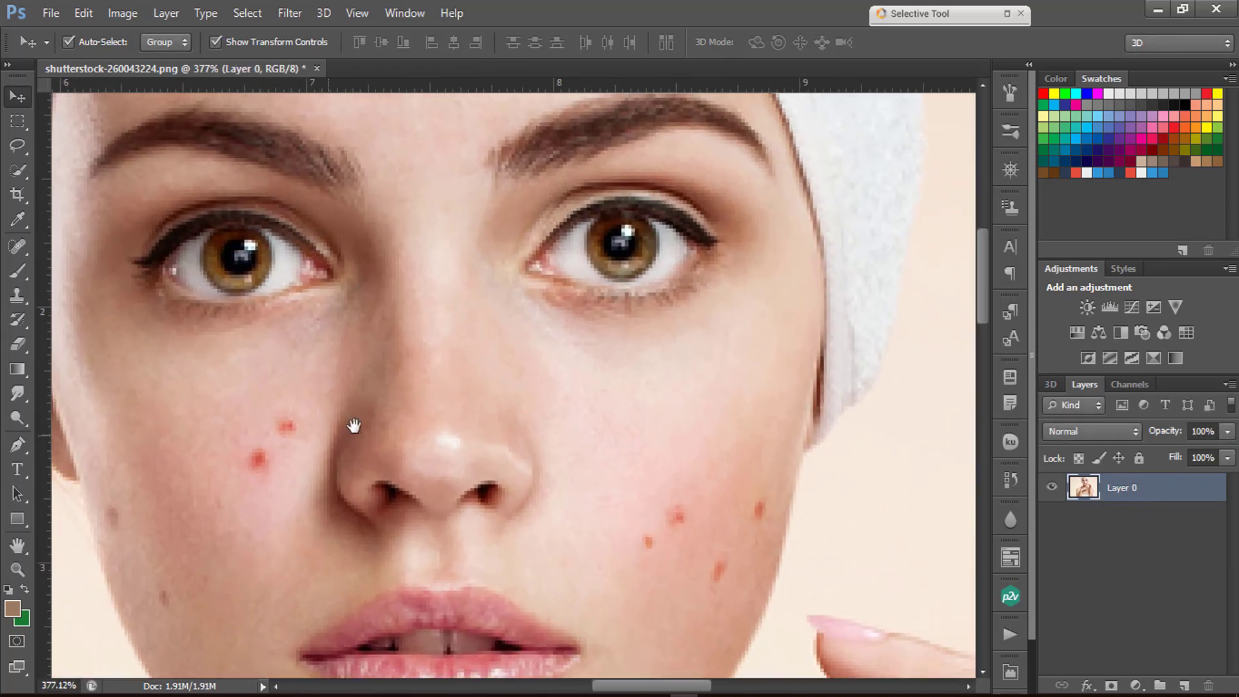
left_click_drag(354, 423, 493, 341)
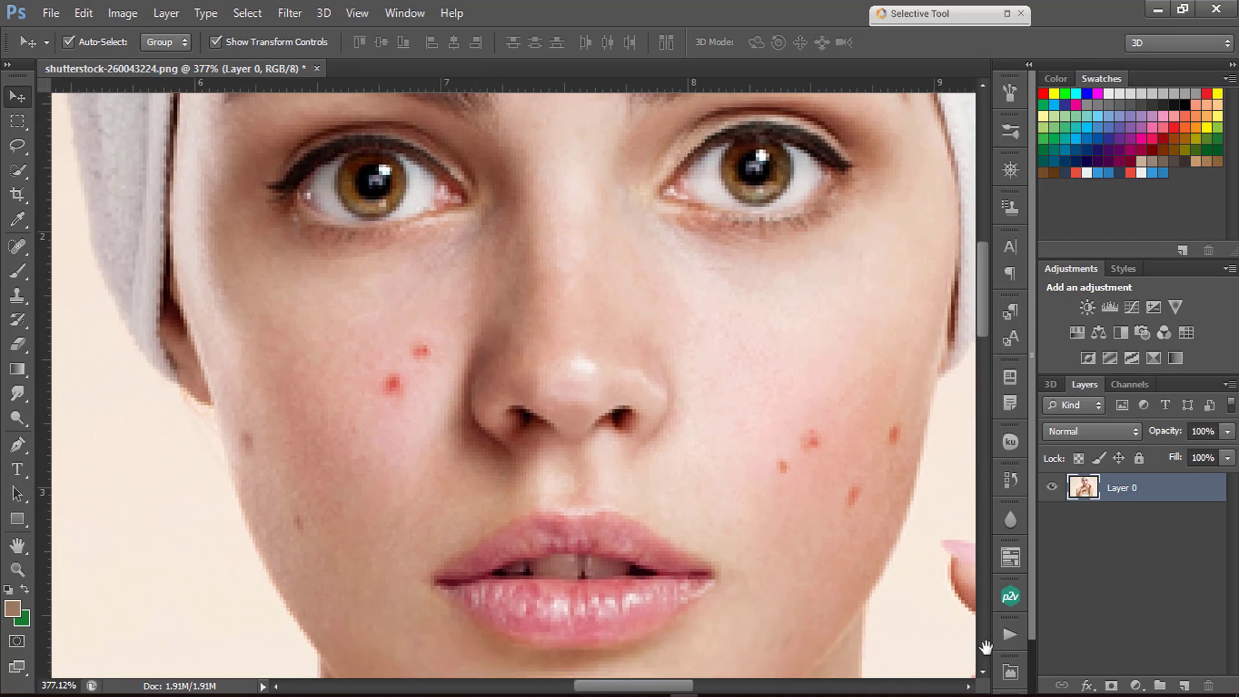
left_click(1184, 685)
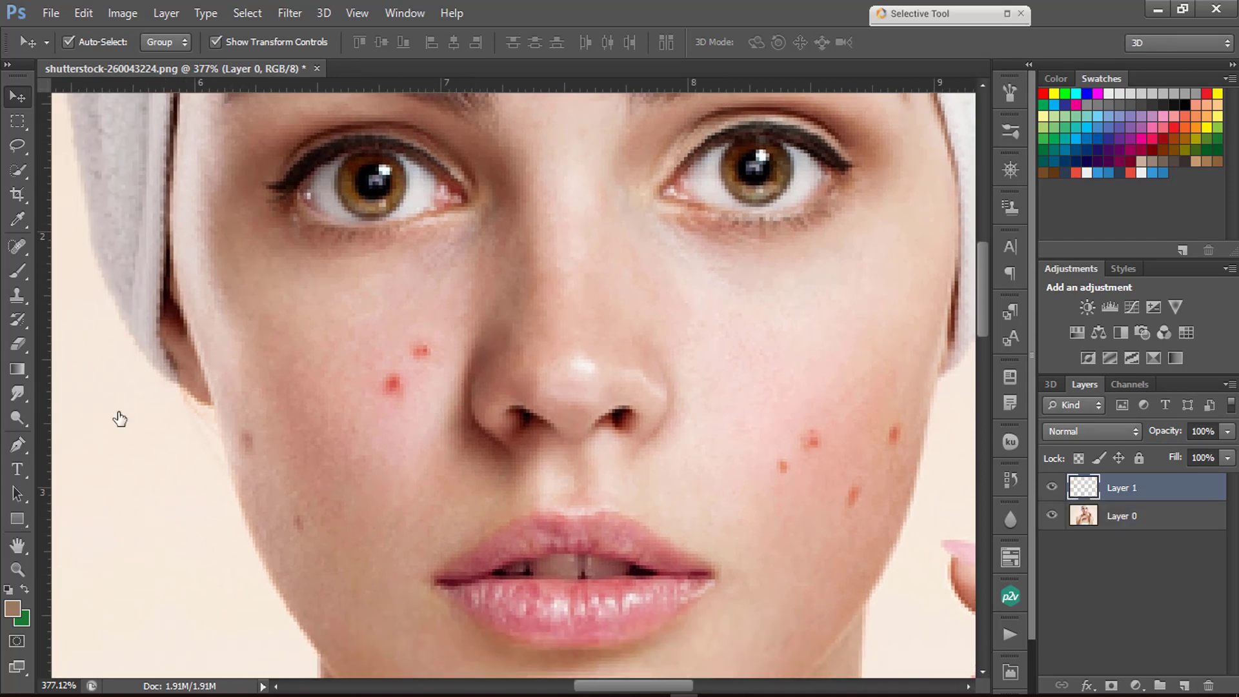
Choose the Healing Brush tool and delete the empty layer above the portrait.
left_click(17, 254)
left_click(53, 266)
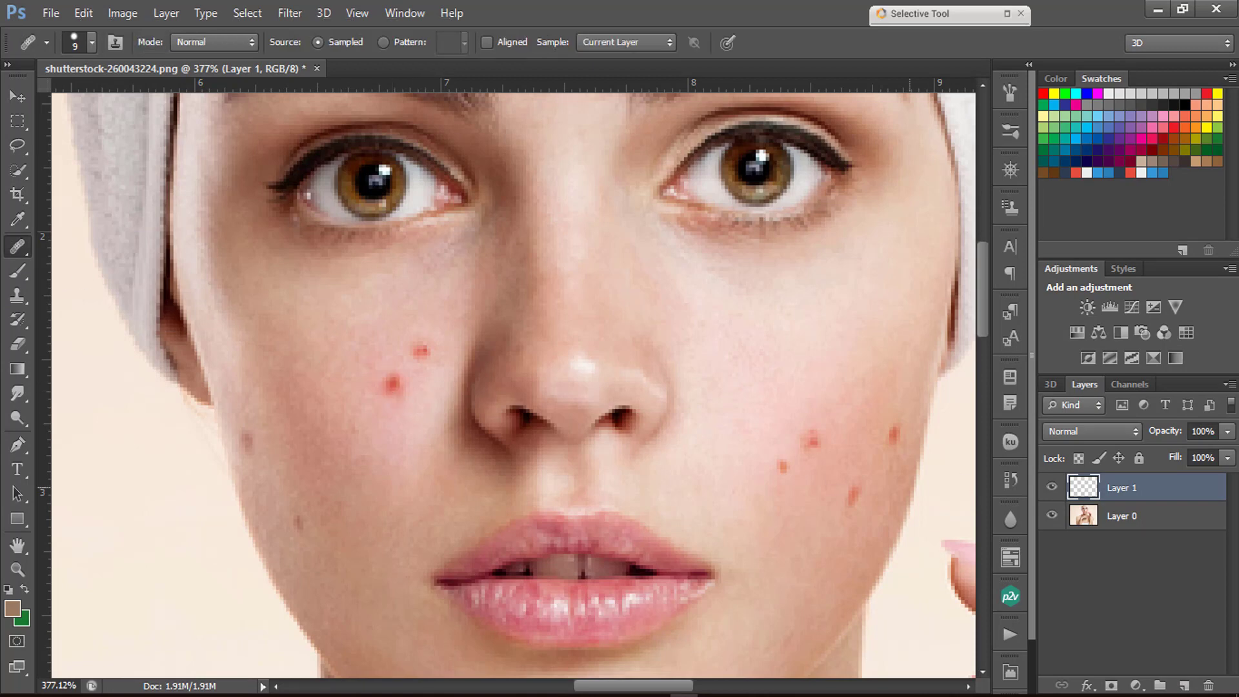
left_click(1197, 524)
mouse_move(1122, 498)
left_mouse_down()
mouse_move(1182, 553)
mouse_move(1183, 674)
mouse_move(1209, 685)
left_mouse_up()
Heal the two red spots beside the nose on the image's left cheek, enlarging the brush to 10 px for the second one.
left_click(360, 407, "alt")
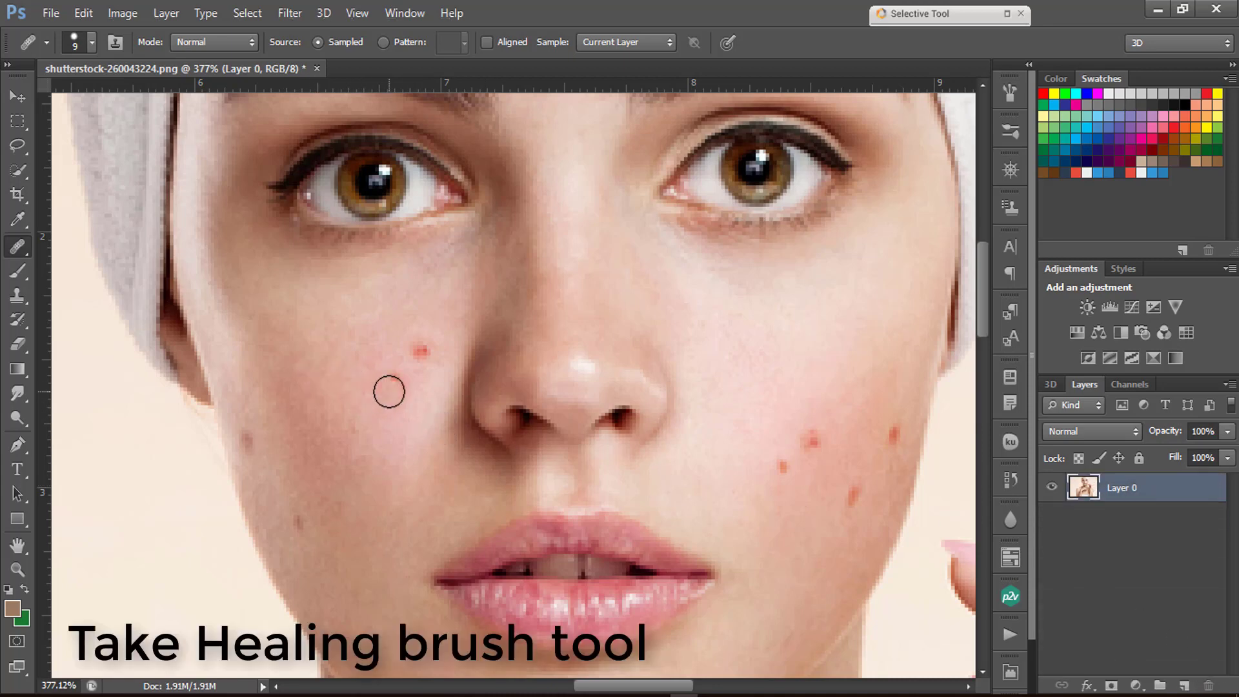
left_click(390, 385)
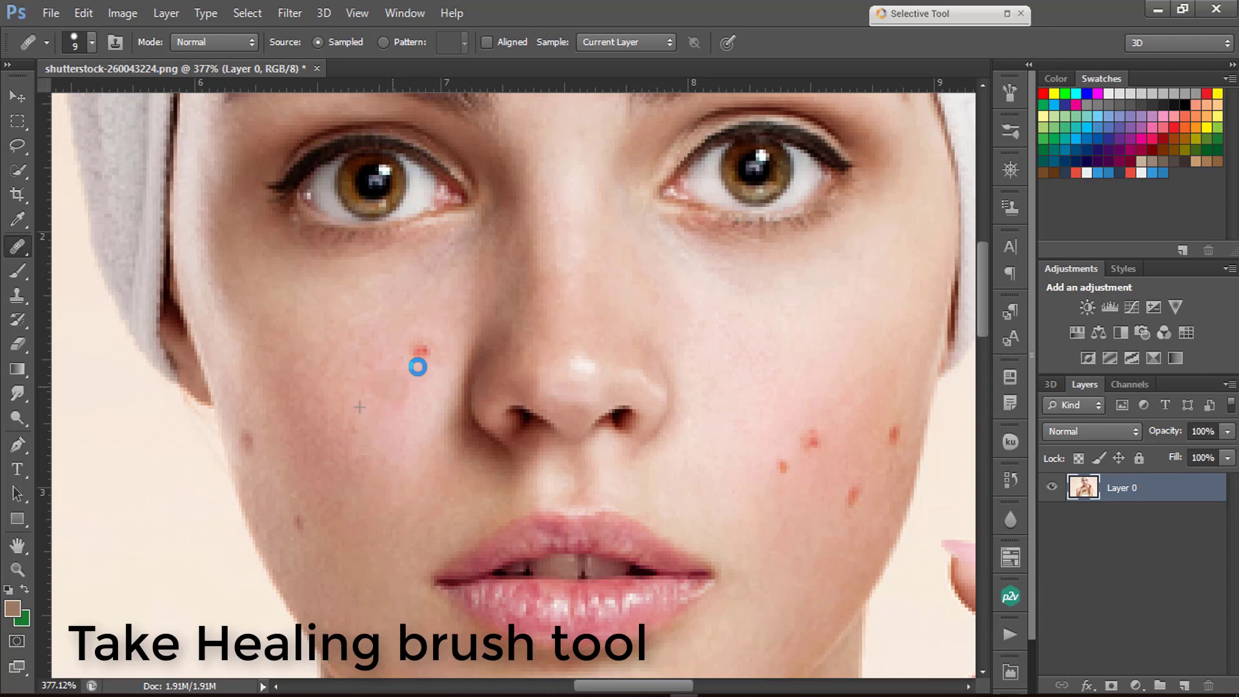
left_click(424, 350)
key("bracketright")
key("bracketright")
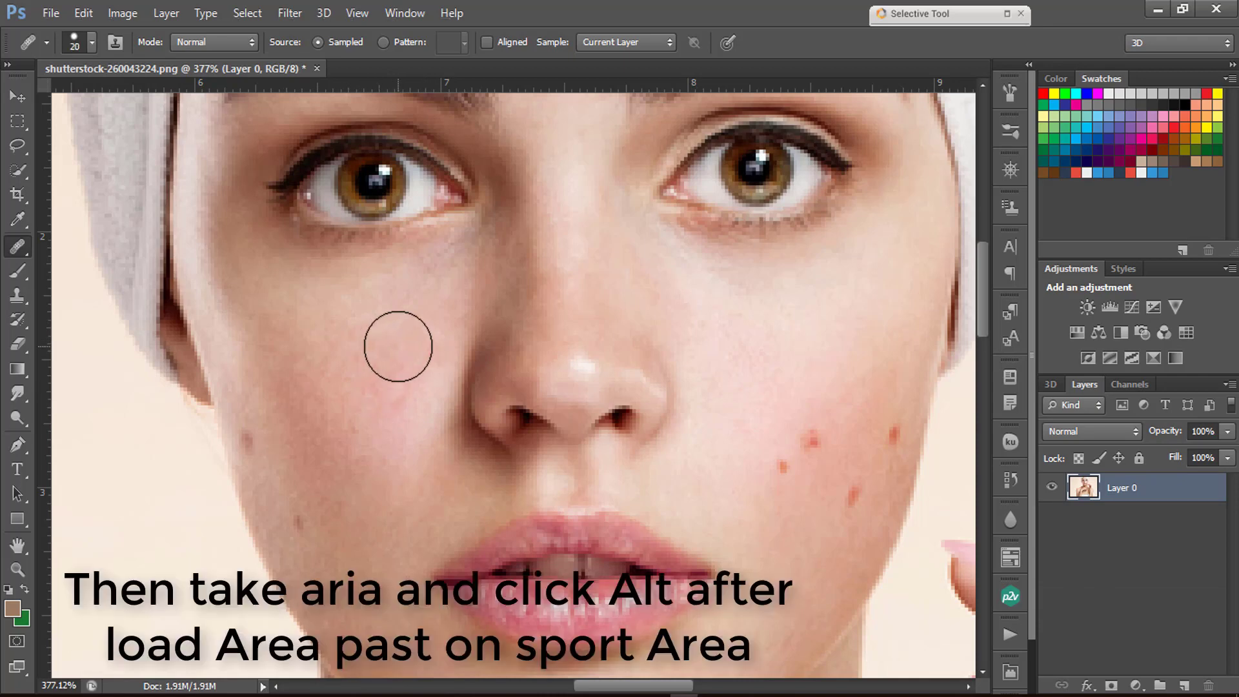
key("bracketleft")
left_click(422, 353)
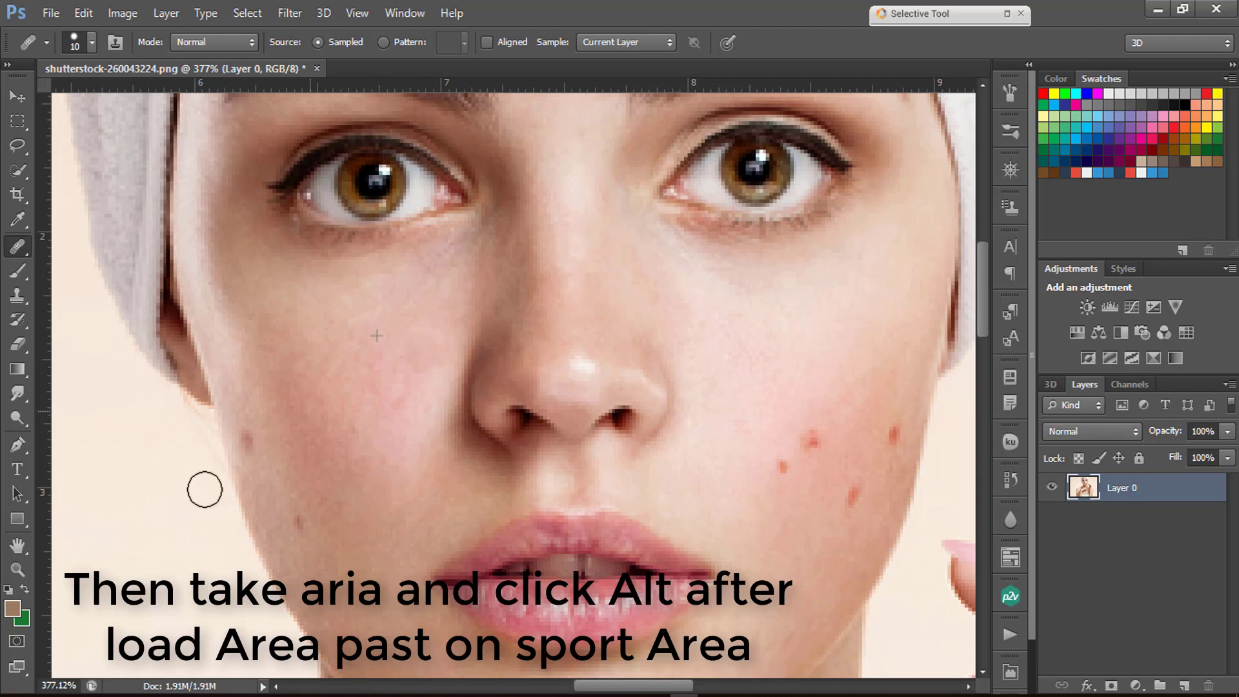
Heal the two dark spots near the outer edge of the image's left cheek using nearby clean skin.
left_click_drag(358, 462, 403, 386)
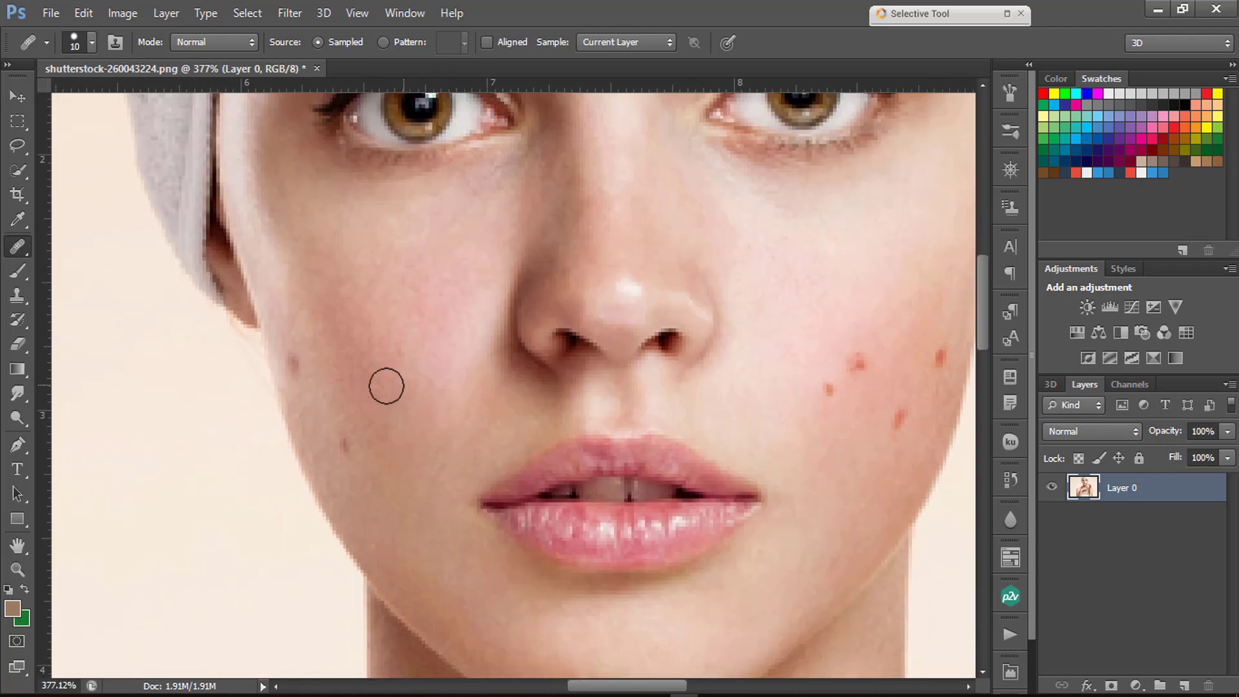
left_click(331, 393, "alt")
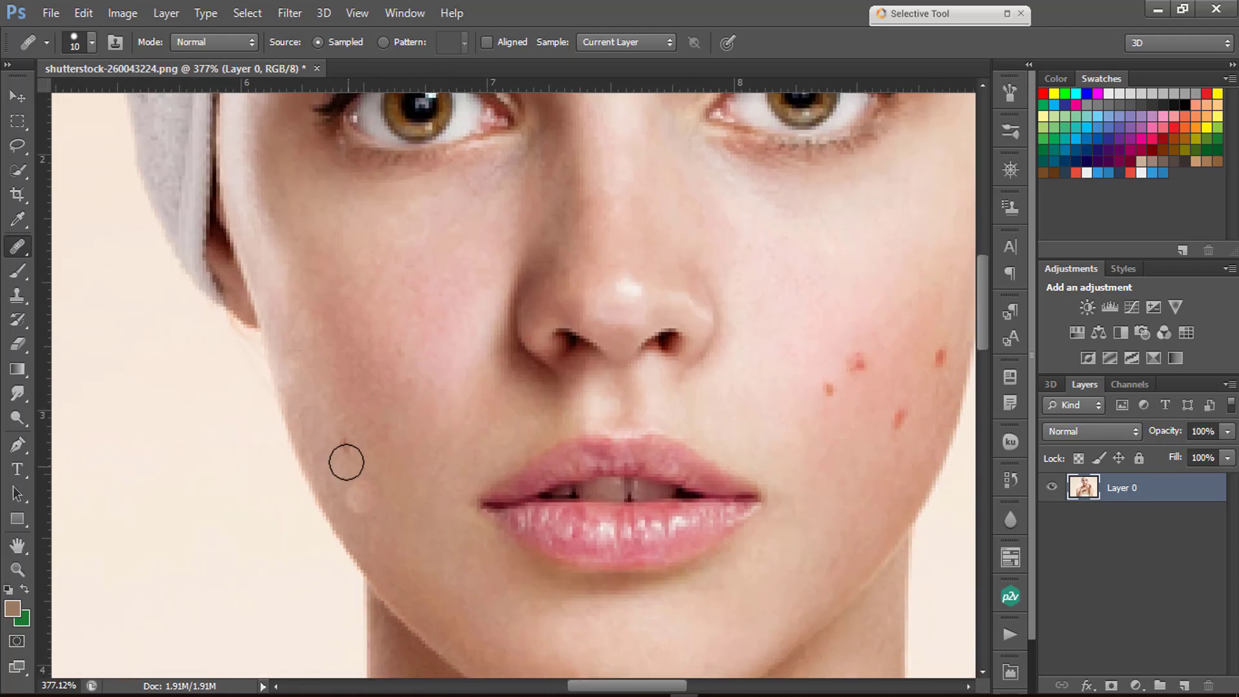
left_click(353, 485, "alt")
left_click(346, 450)
Heal the four red blemishes on the image's right cheek, sampling clean skin close to them.
left_click_drag(457, 448, 365, 459)
left_click(736, 408)
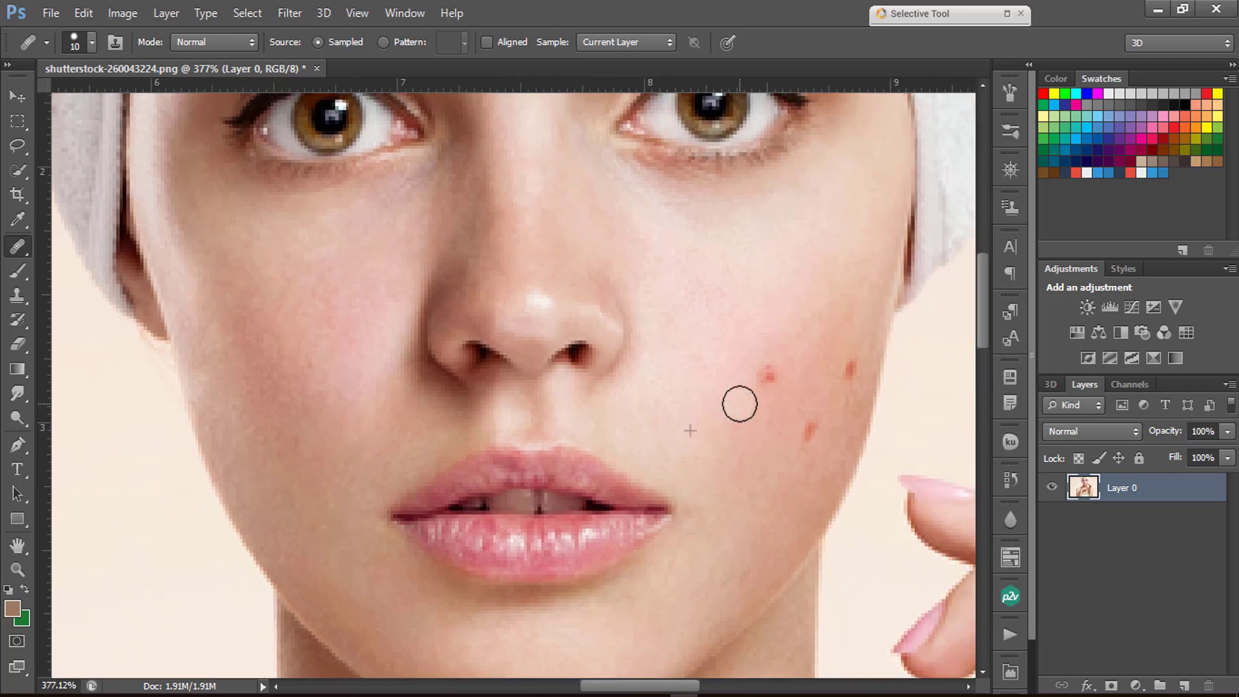
left_click(744, 367, "alt")
left_click(766, 377)
left_click(775, 393)
left_click(807, 430)
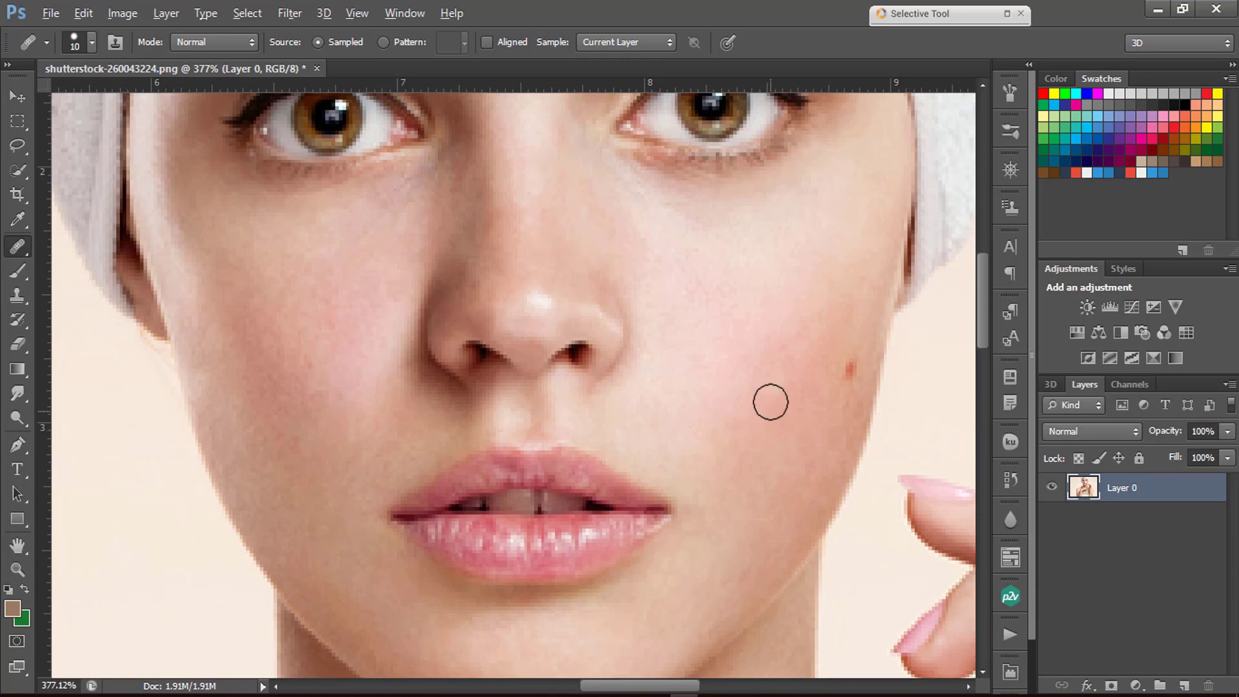
left_click_drag(799, 407, 708, 428)
left_click(740, 421, "alt")
left_click(759, 393)
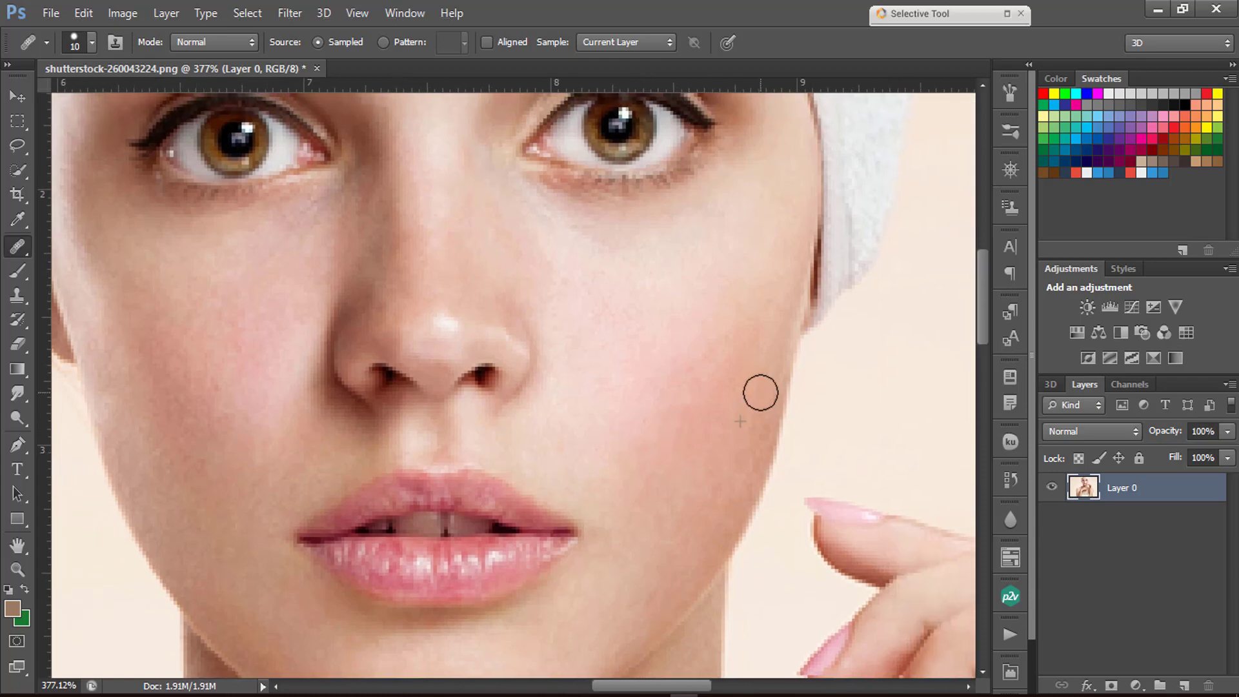
Heal the five red blemishes across the forehead using sampled clean skin.
left_click_drag(712, 381, 729, 584)
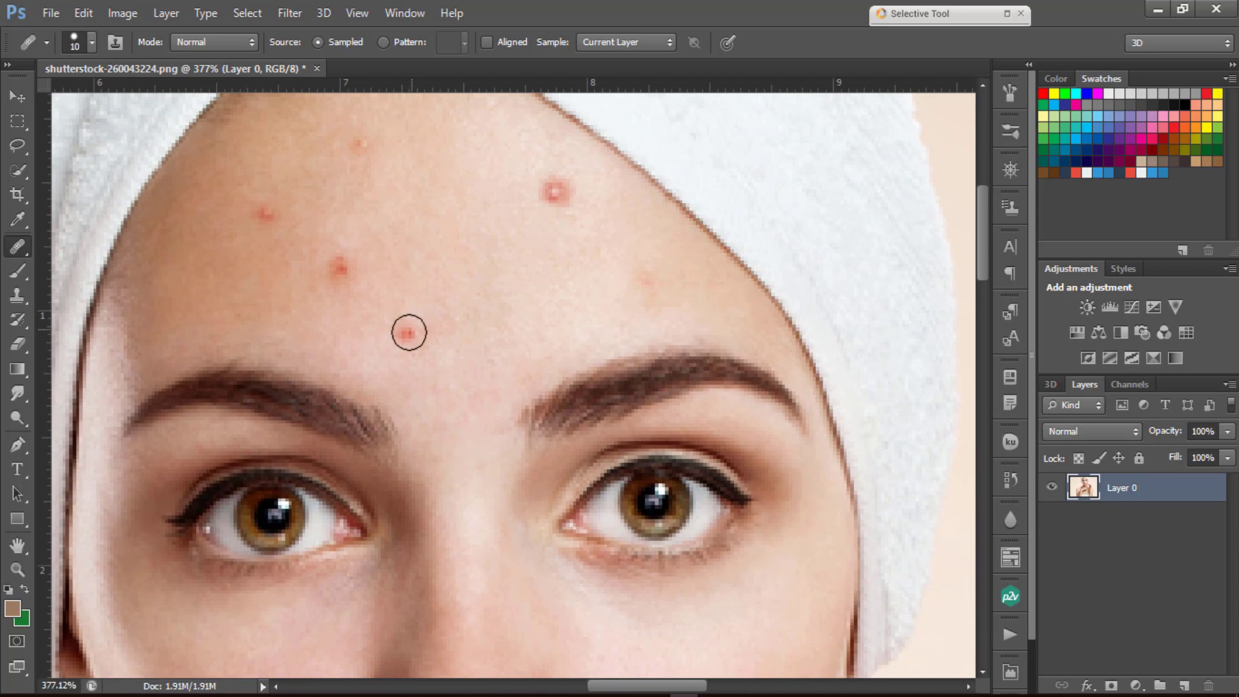
left_click(405, 332)
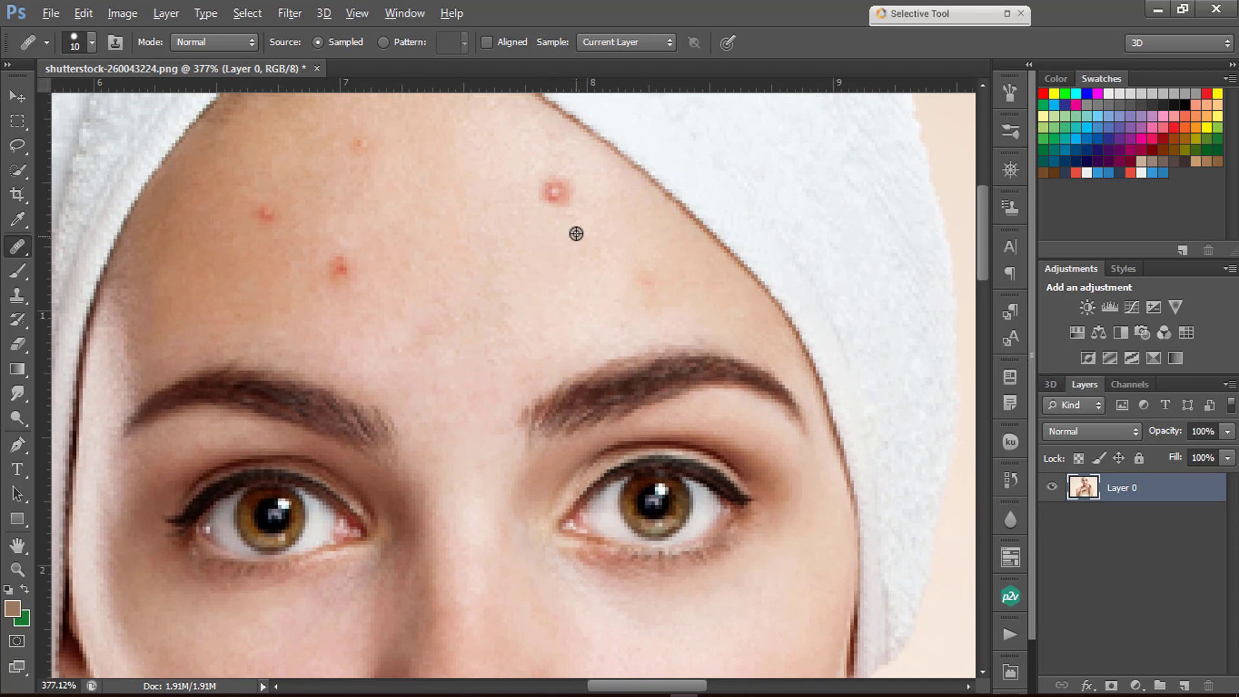
left_click(556, 192)
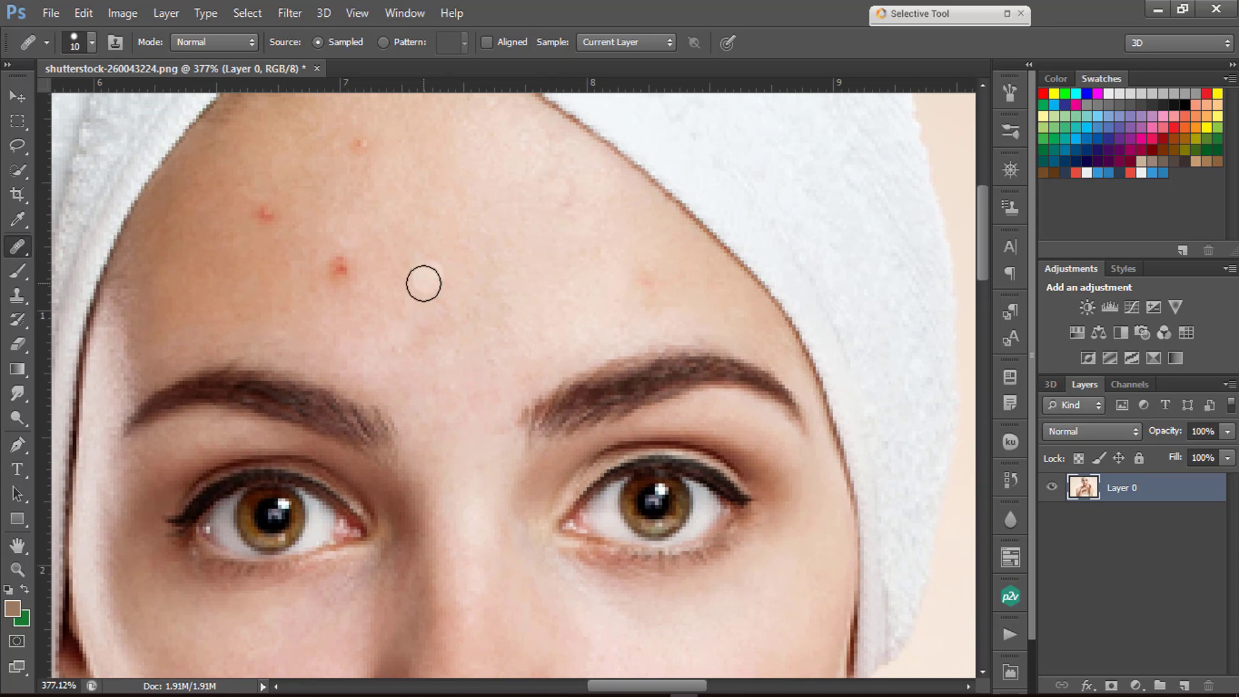
left_click(361, 144)
left_click(318, 190, "alt")
left_click(264, 213)
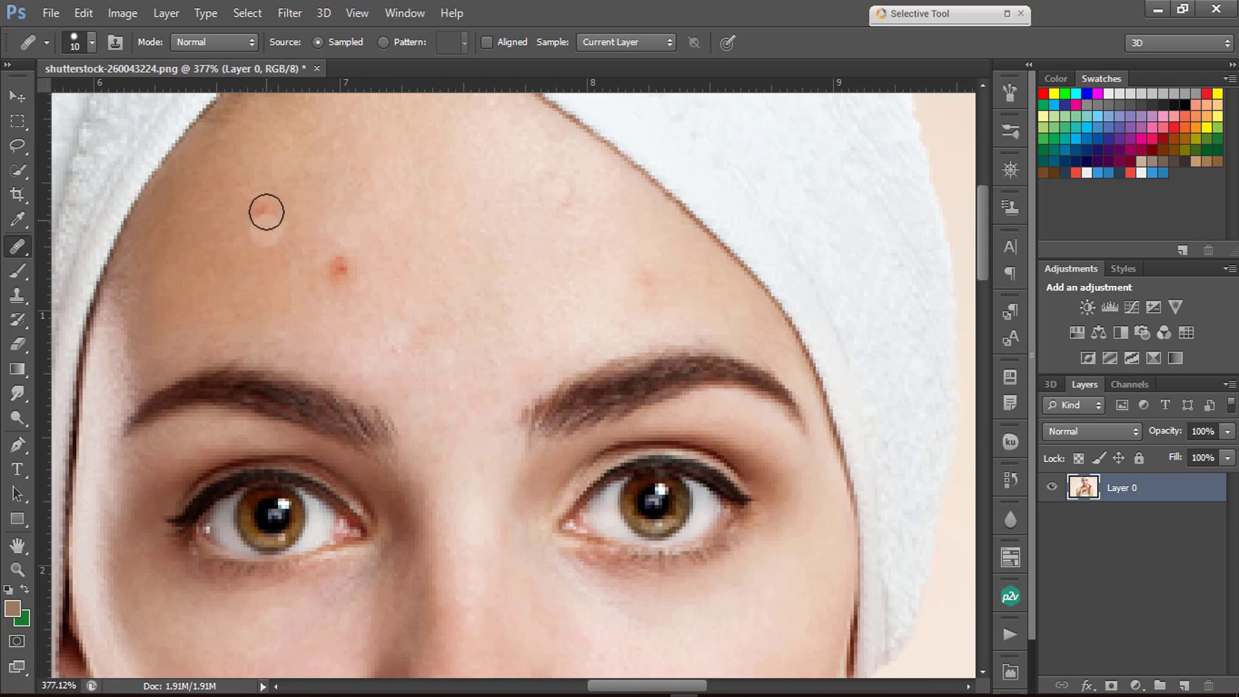
left_click(340, 269)
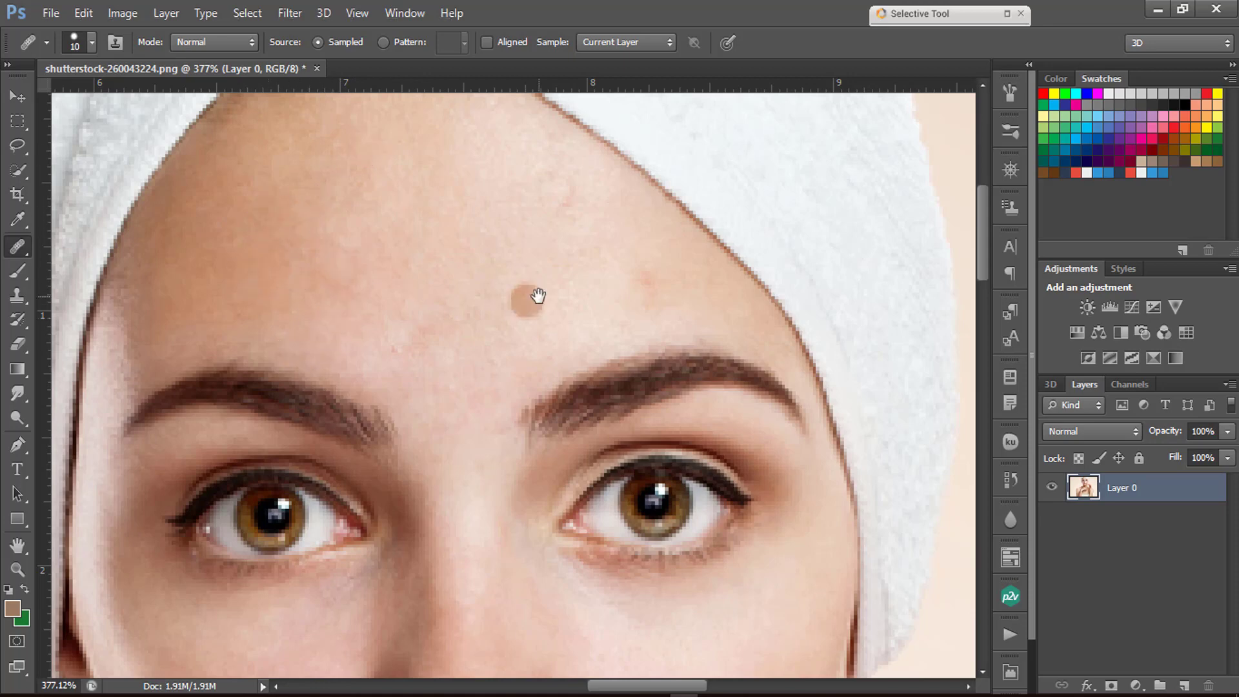
Heal the faint spot above the eyebrow on the right side of the forehead.
scroll(527, 300, "right", 2)
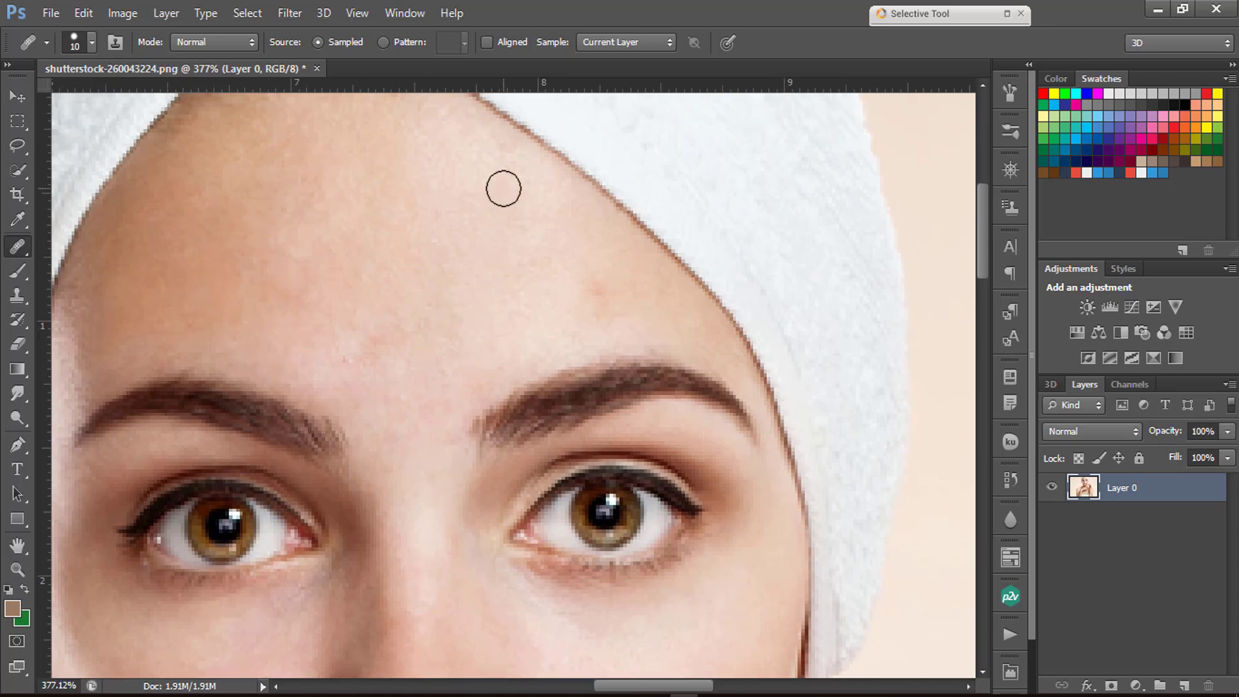
left_click(502, 323, "alt")
left_click(602, 289)
Duplicate the retouched portrait layer after checking the rest of the skin.
scroll(531, 448, "down", 10)
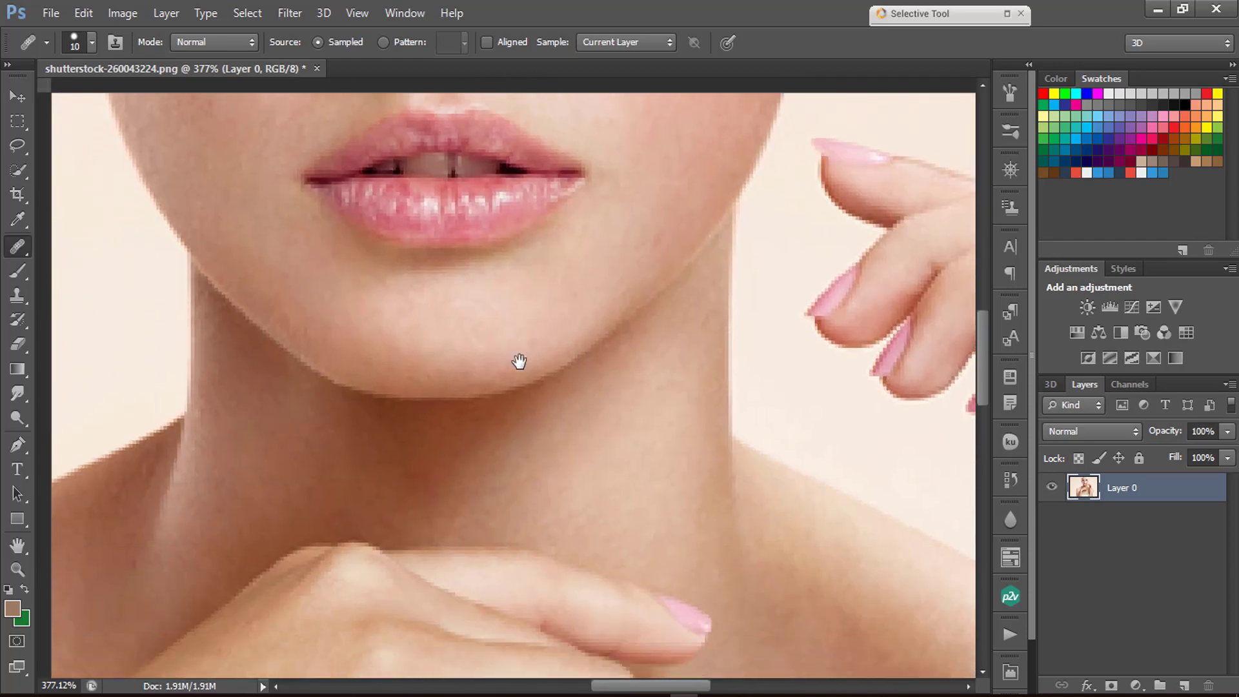
left_click(513, 353, "alt+space")
left_click(507, 343, "alt+space")
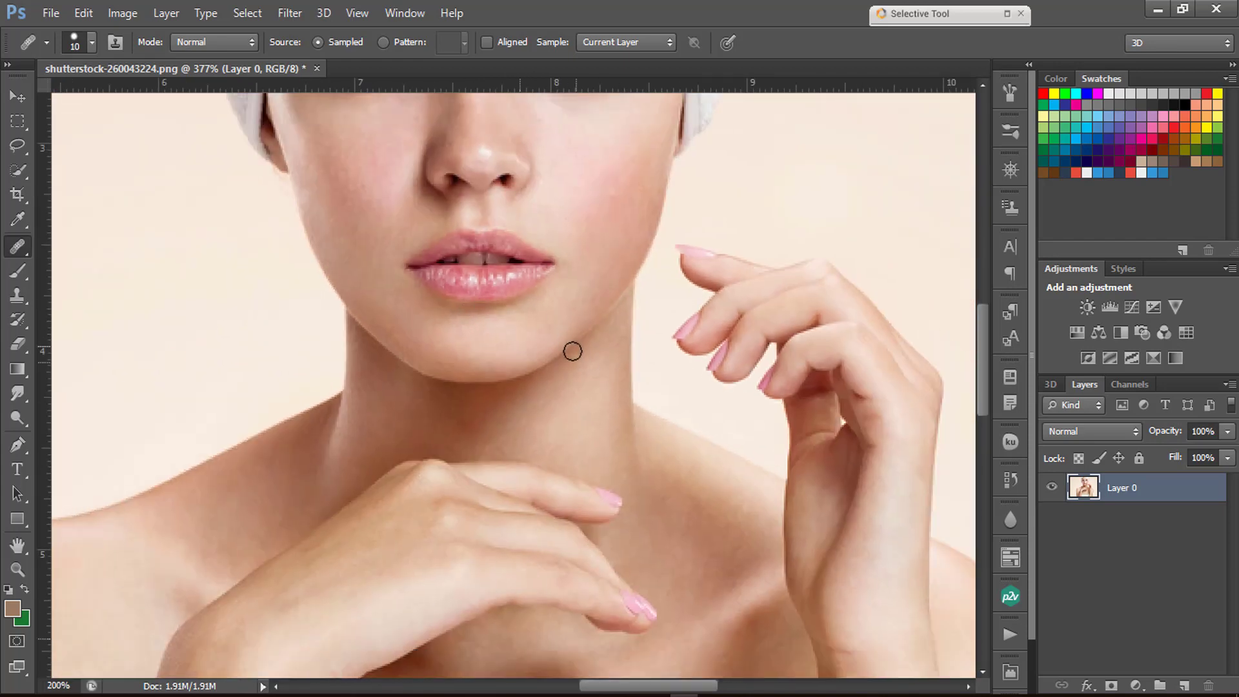
scroll(564, 451, "up", 6)
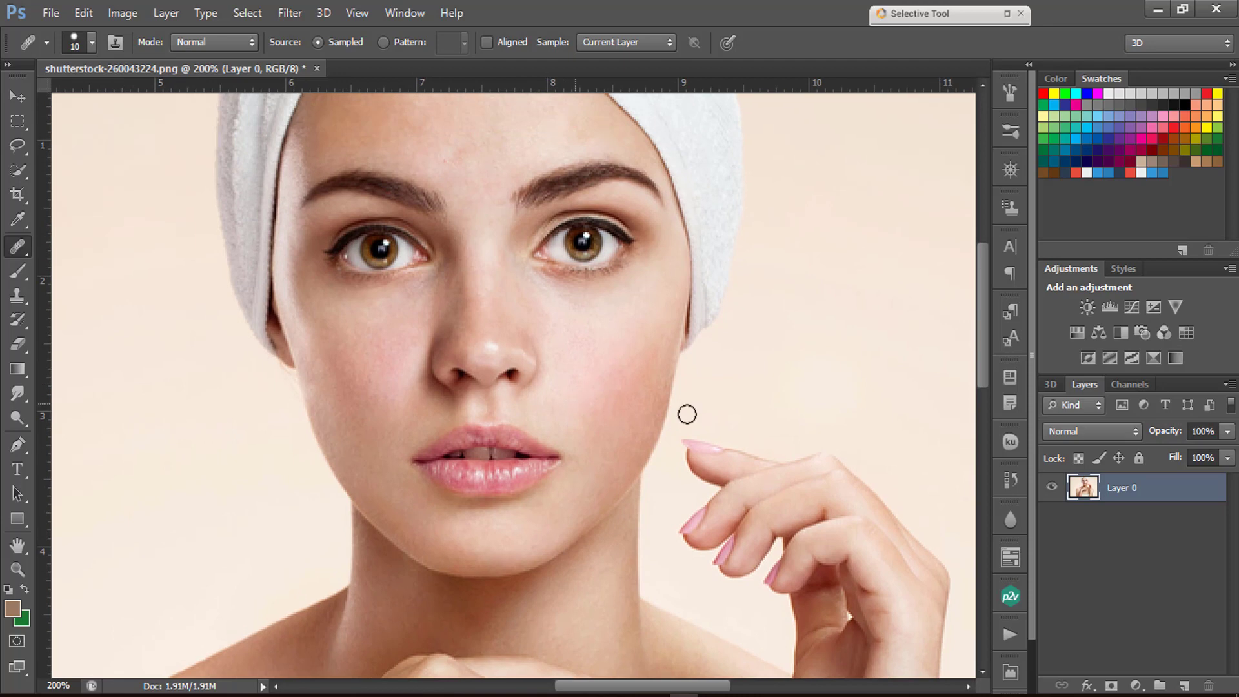
left_click_drag(1172, 487, 1184, 685)
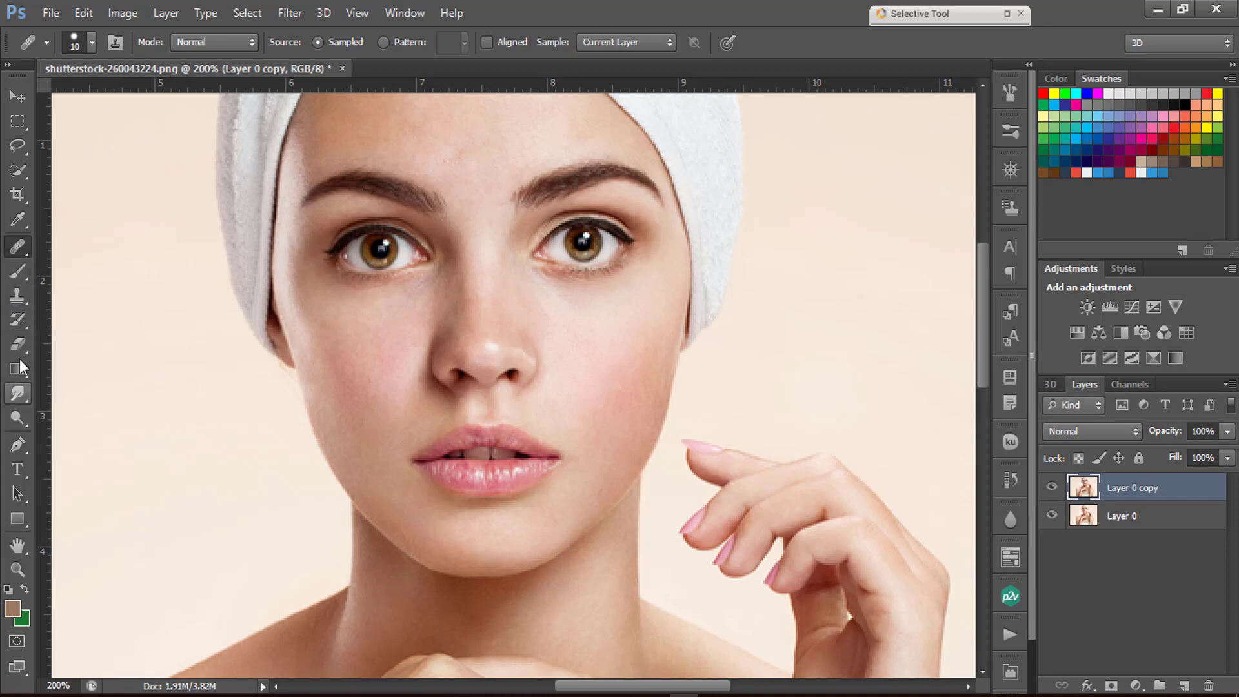
Smooth the texture and highlights of the lips on the copied layer with the Smudge tool, reducing the brush to 7 px.
left_click(19, 395)
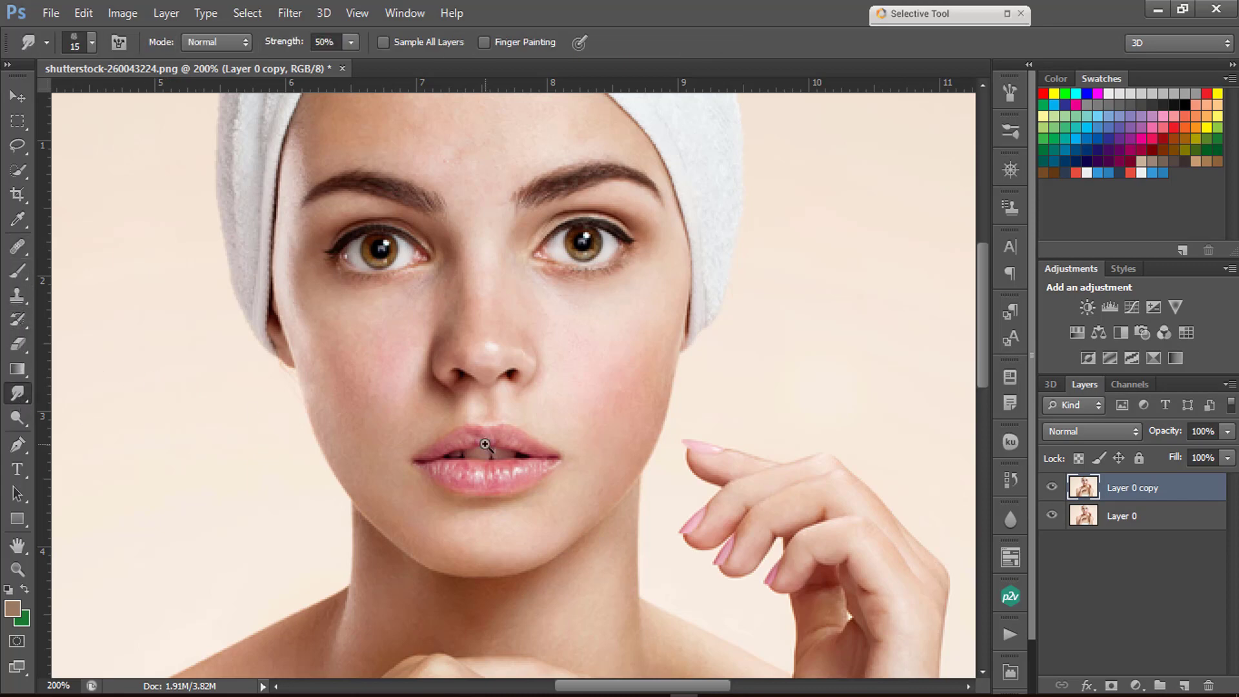
left_click_drag(486, 440, 556, 443)
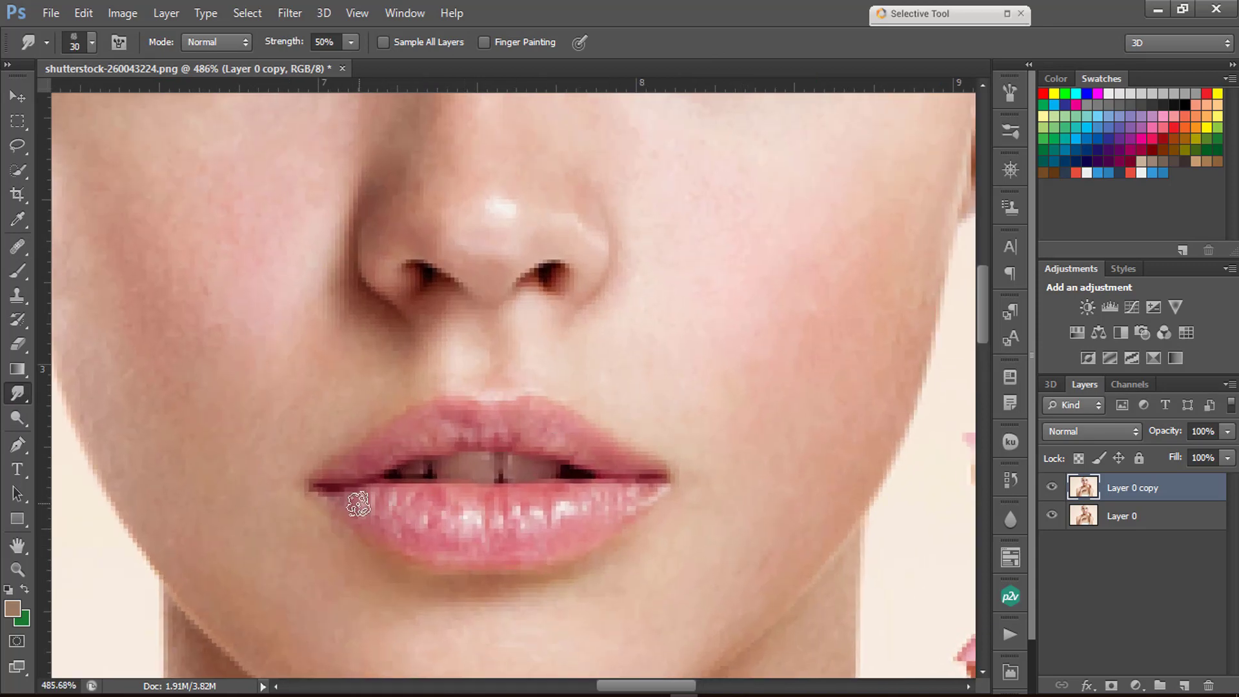
left_click_drag(359, 504, 391, 519)
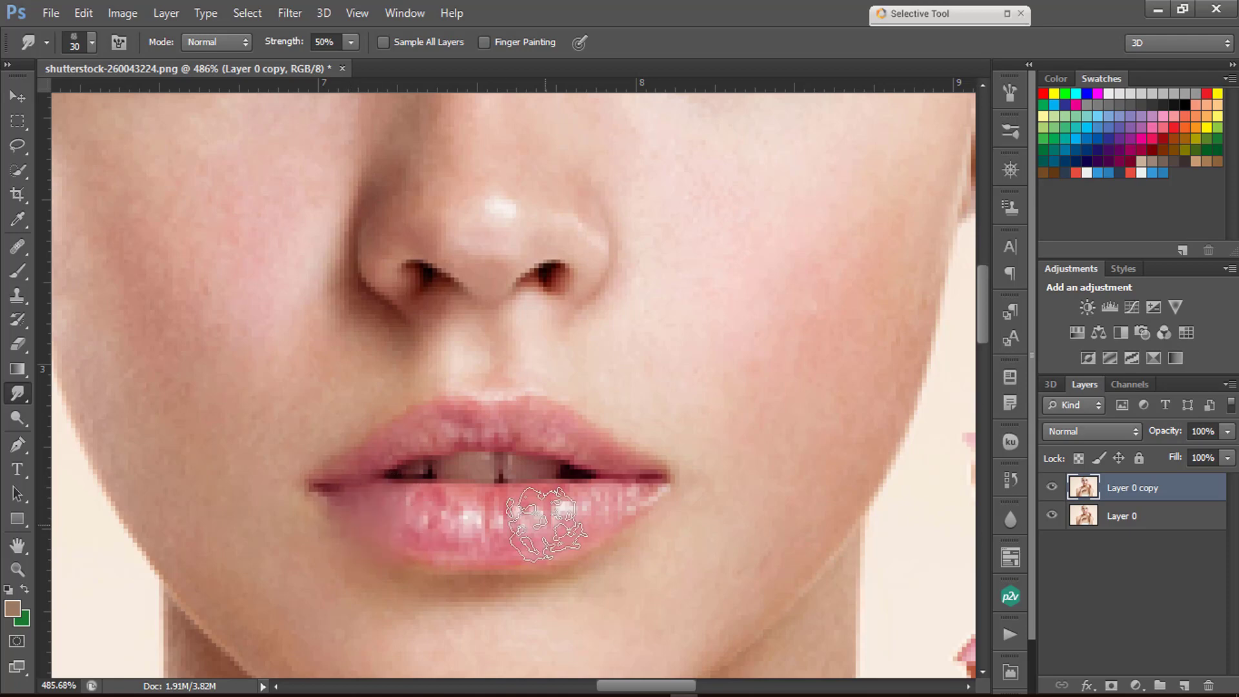
key("bracketleft")
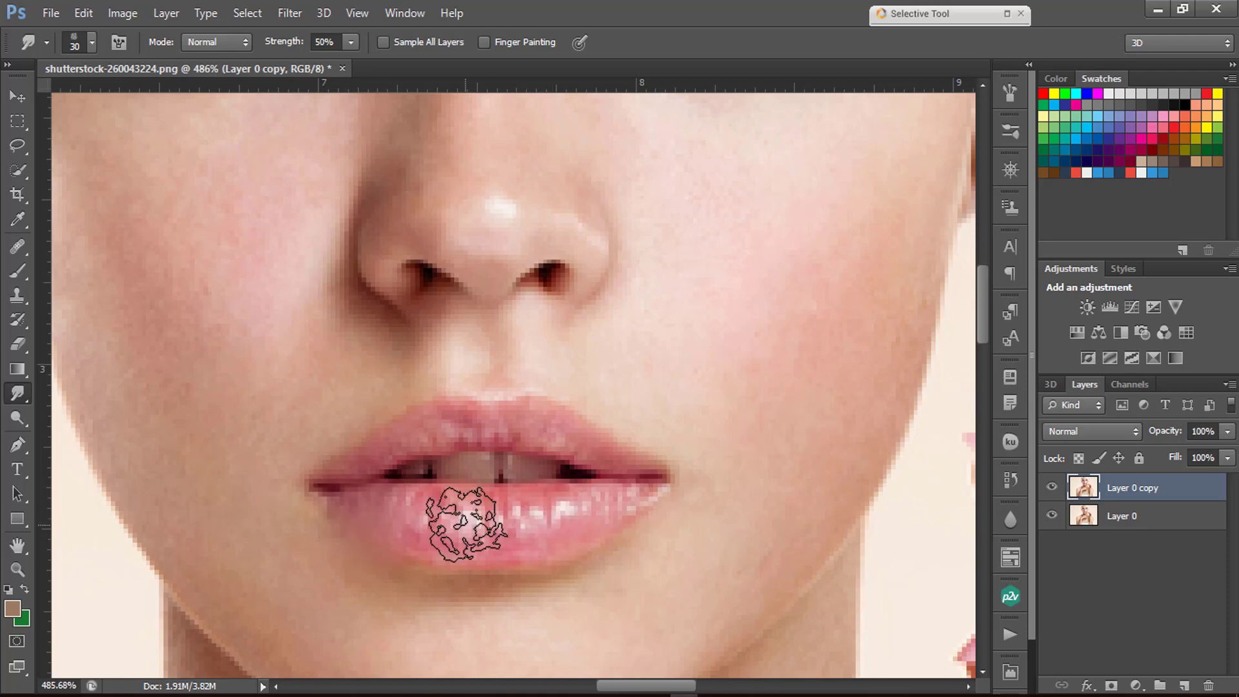
key("bracketleft")
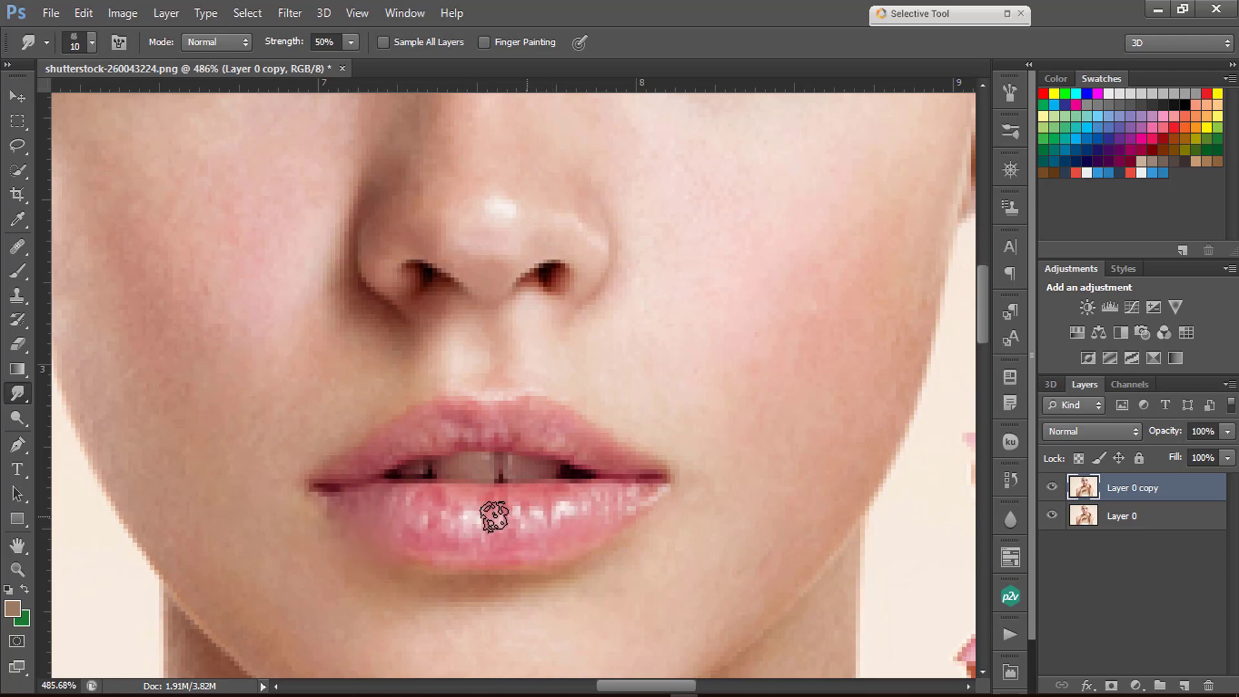
left_click_drag(485, 509, 547, 520)
key("bracketleft")
key("bracketleft")
key("bracketleft")
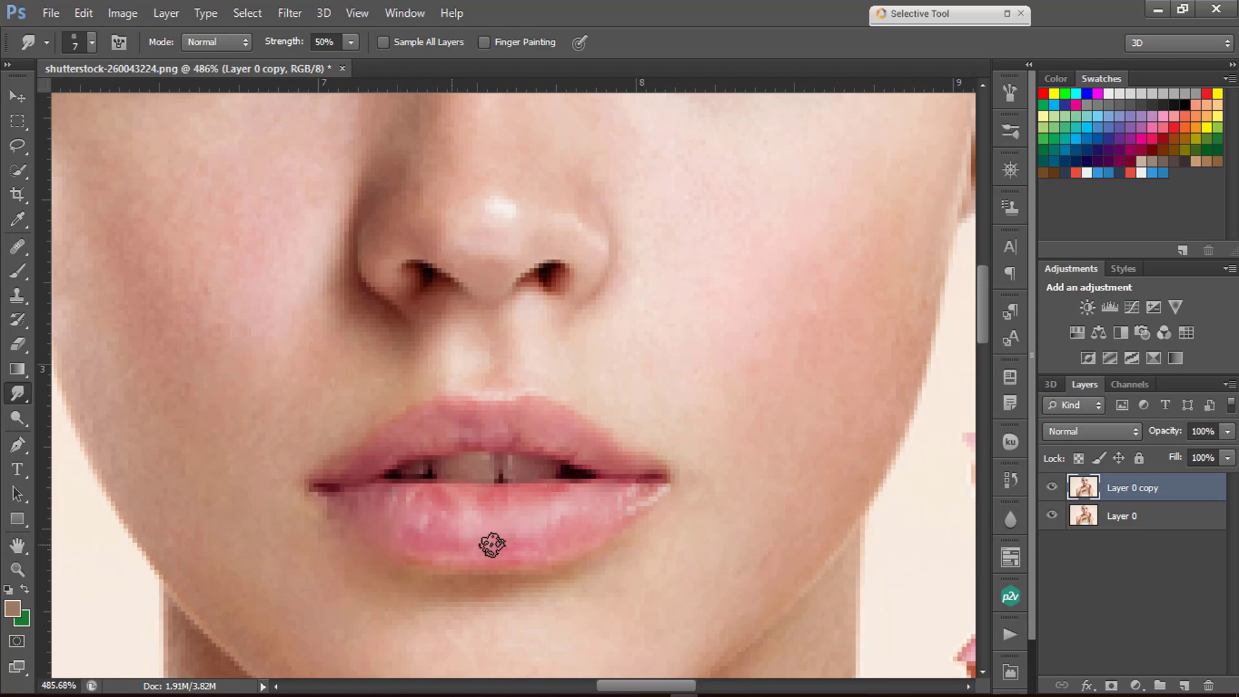
Add a new empty layer above the smoothed portrait copy.
left_click(669, 430, "alt")
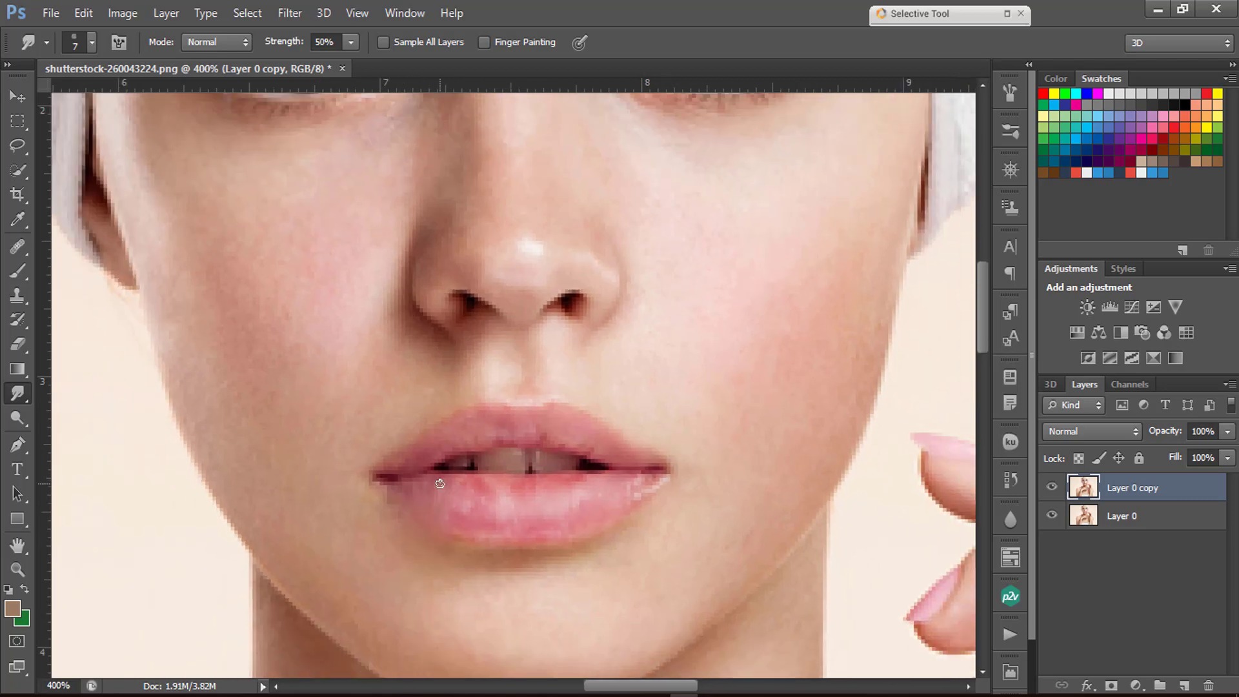
left_click(577, 506, "alt")
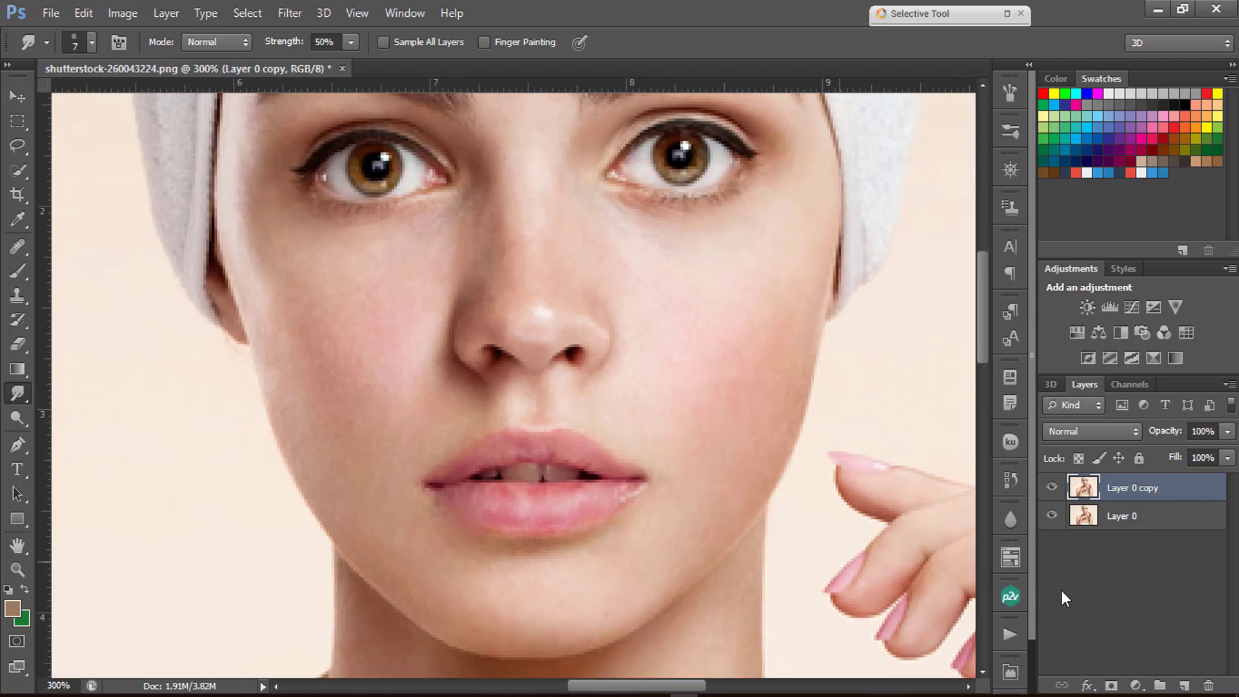
left_click(1184, 686)
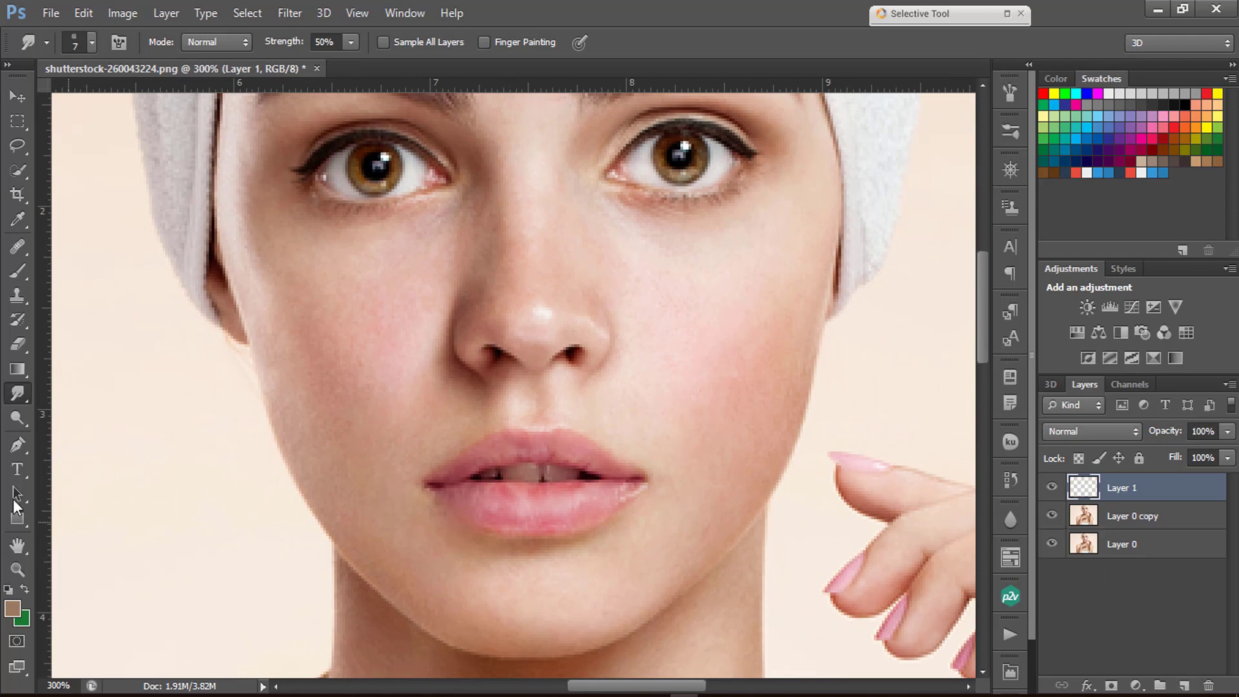
Set up a 6 px Brush in red and paint a faint stroke along the lower lip at 11% flow.
left_click(17, 271)
left_click(540, 517, "ctrl")
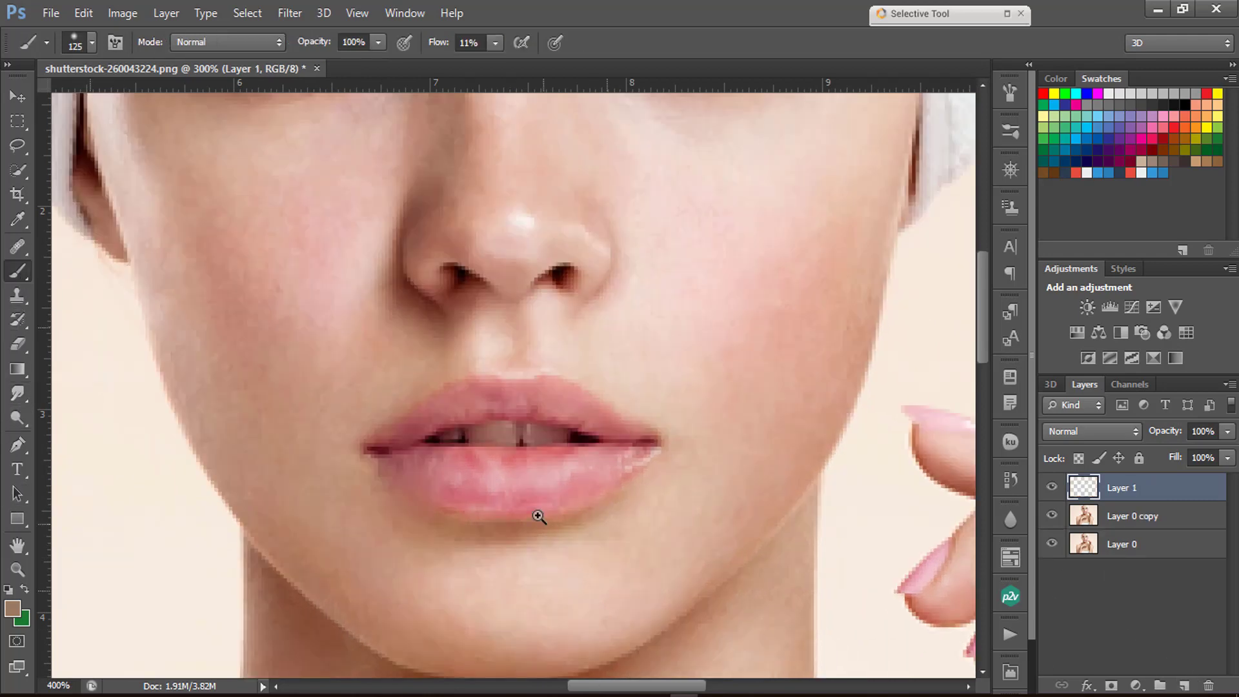
left_click(538, 516, "ctrl")
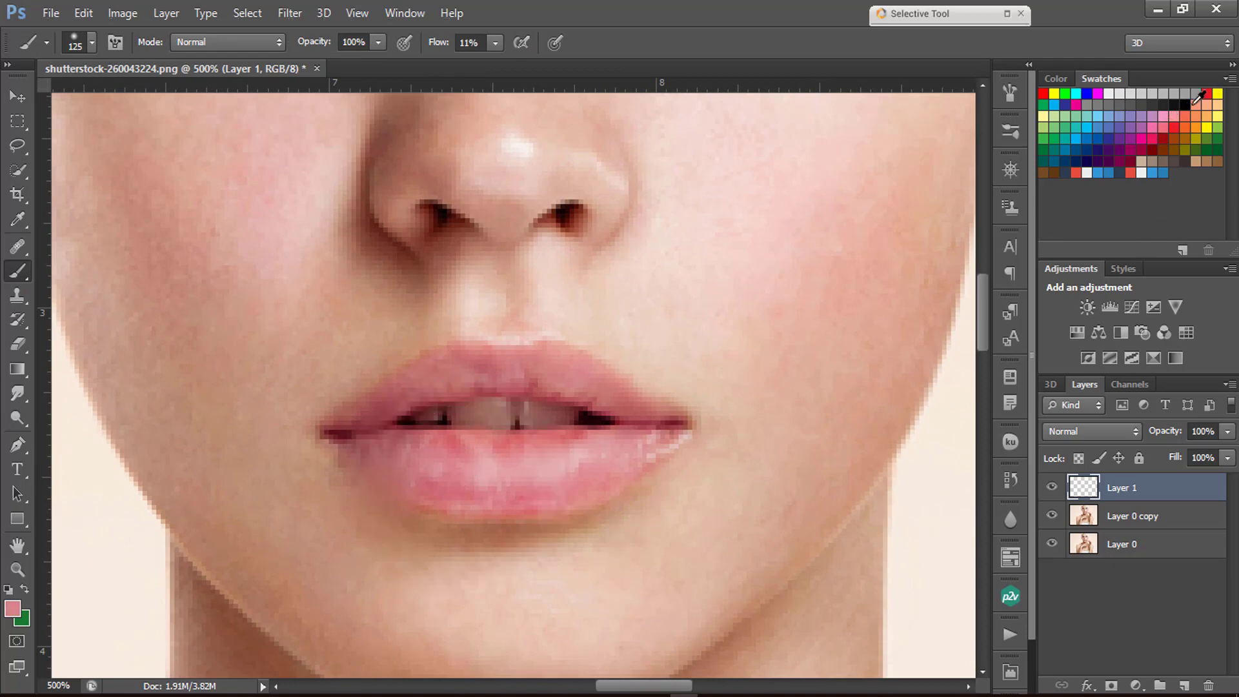
left_click(1206, 94)
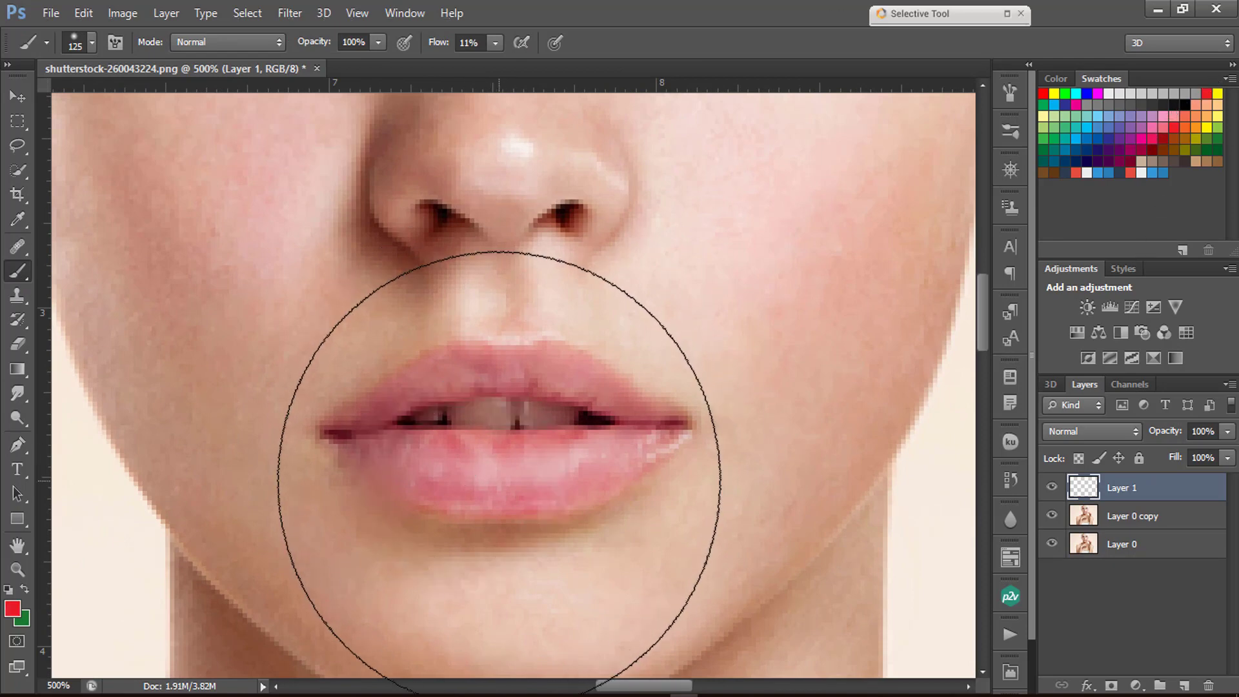
key("bracketleft")
key("bracketleft")
key("bracketleft")
key("bracketleft")
key("bracketleft")
key("bracketleft")
key("bracketleft")
key("bracketleft")
key("bracketleft")
key("bracketleft")
key("bracketleft")
key("bracketleft")
key("bracketleft")
key("bracketleft")
key("bracketleft")
key("bracketleft")
key("bracketleft")
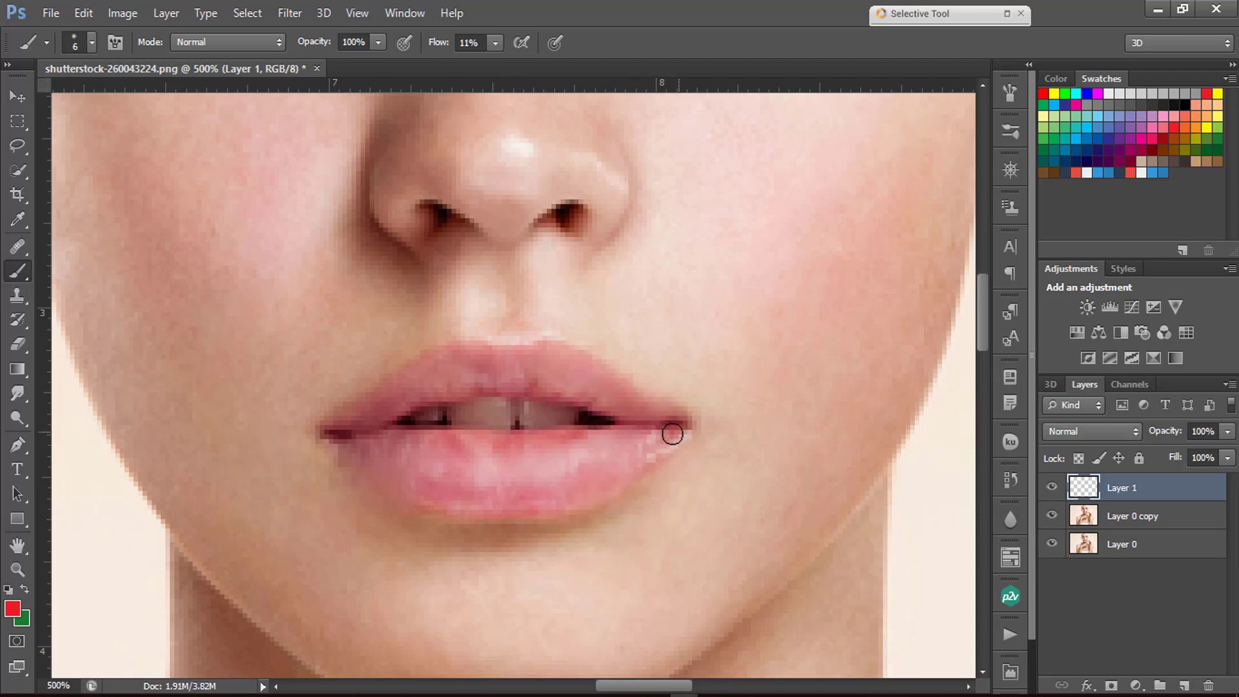
mouse_move(671, 434)
left_mouse_down()
mouse_move(561, 499)
mouse_move(483, 505)
left_mouse_up()
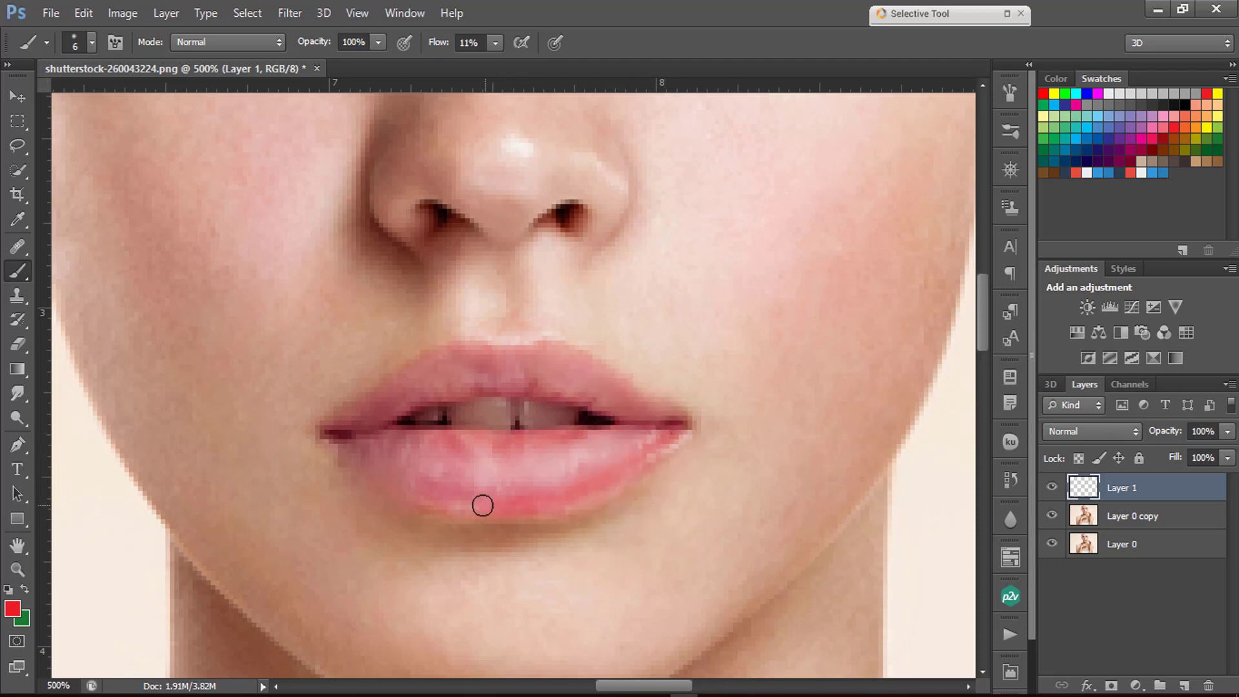
Raise the brush flow to 100% and paint both lips solid red, leaving the teeth and mouth opening uncovered.
left_click(493, 45)
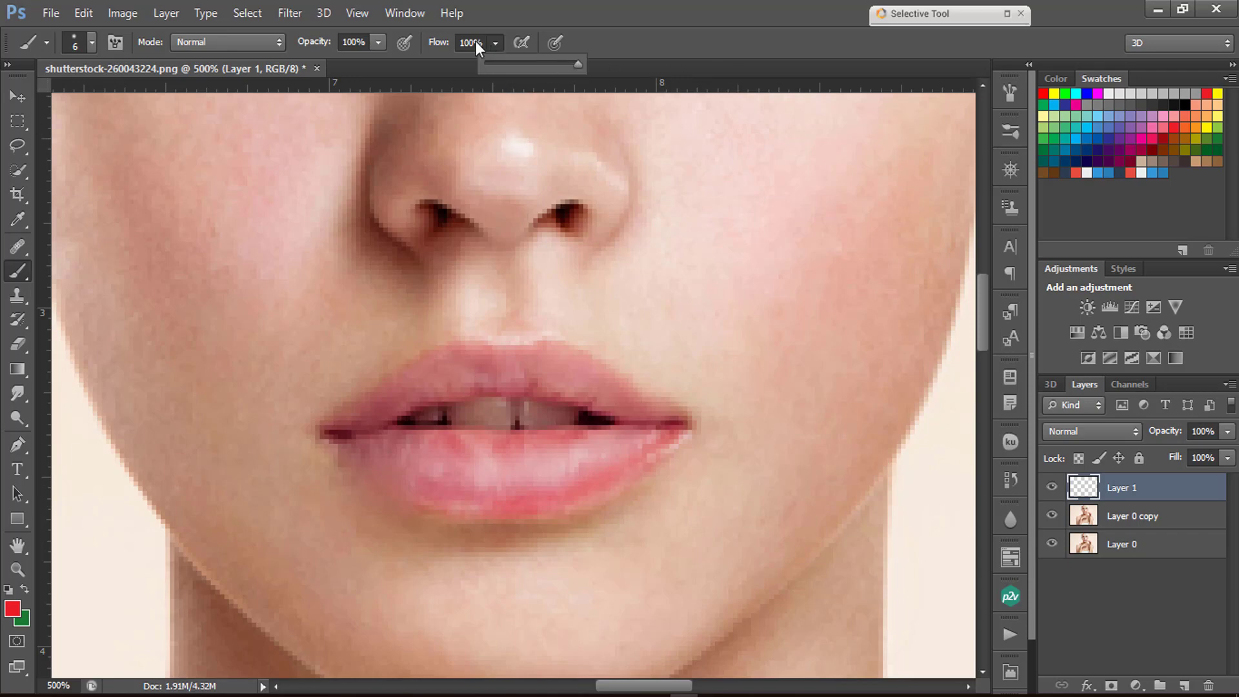
left_click(377, 44)
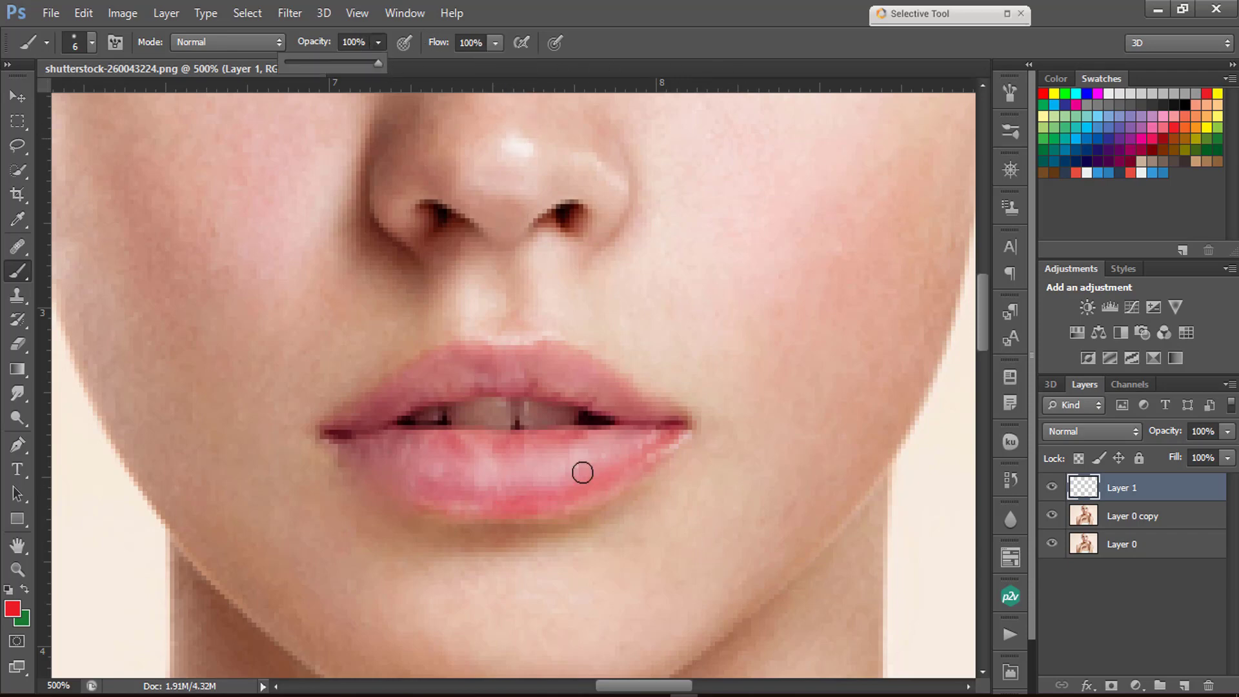
mouse_move(680, 429)
left_mouse_down()
mouse_move(602, 483)
mouse_move(505, 506)
mouse_move(406, 500)
mouse_move(324, 435)
mouse_move(452, 350)
mouse_move(556, 353)
mouse_move(669, 418)
mouse_move(535, 373)
mouse_move(481, 372)
mouse_move(371, 421)
mouse_move(442, 377)
mouse_move(510, 367)
mouse_move(585, 381)
mouse_move(530, 366)
left_mouse_up()
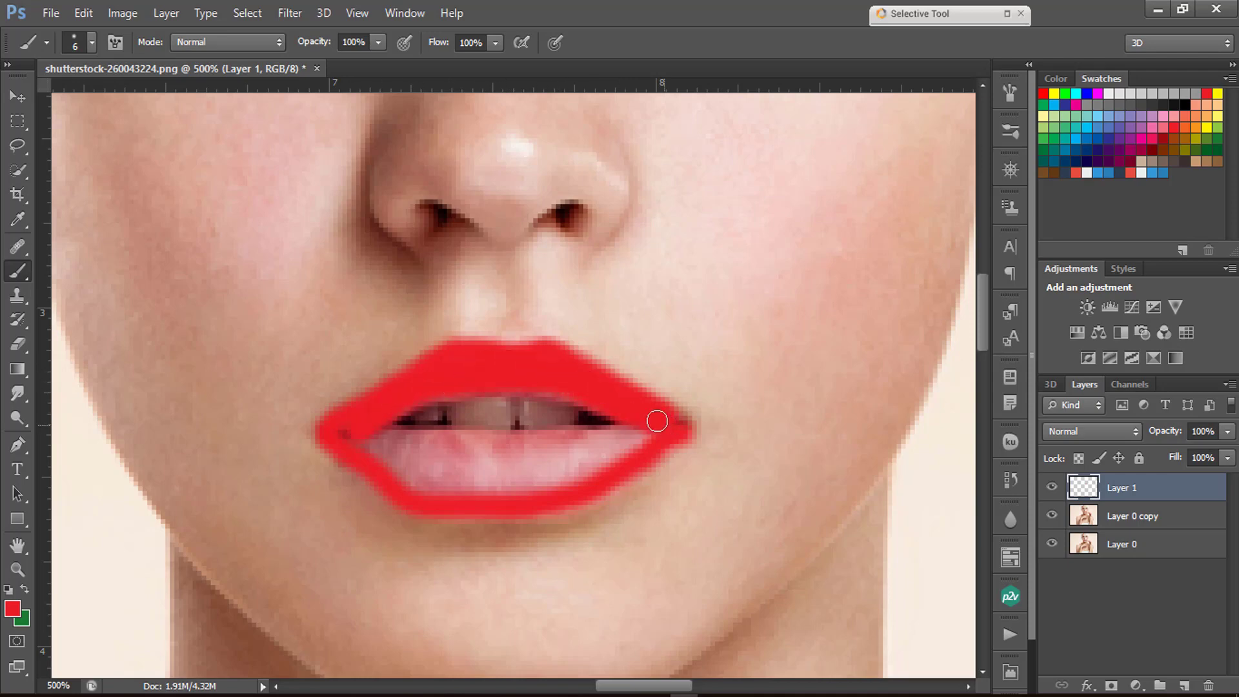
left_click_drag(657, 421, 560, 392)
mouse_move(337, 432)
left_mouse_down()
mouse_move(409, 457)
mouse_move(394, 447)
mouse_move(645, 442)
mouse_move(609, 451)
mouse_move(616, 443)
mouse_move(592, 465)
mouse_move(641, 448)
mouse_move(519, 499)
mouse_move(447, 500)
mouse_move(389, 466)
mouse_move(429, 464)
mouse_move(431, 450)
mouse_move(393, 440)
mouse_move(537, 461)
mouse_move(510, 480)
mouse_move(458, 472)
mouse_move(503, 487)
left_mouse_up()
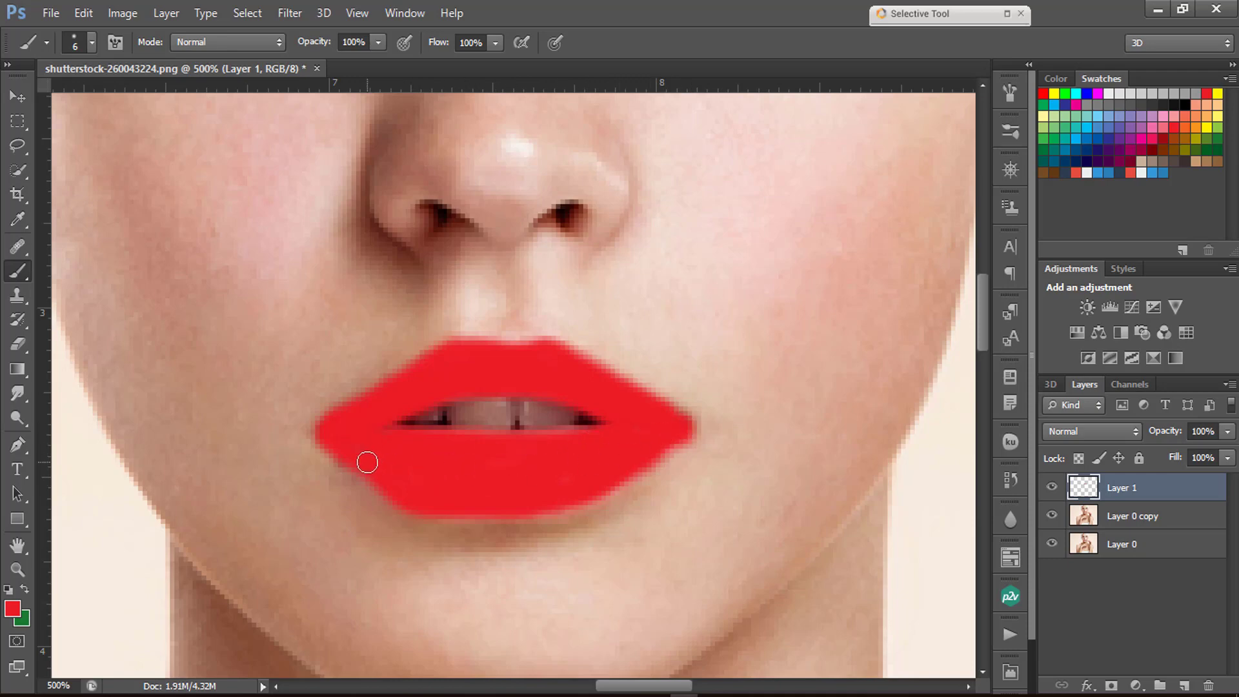
key("space")
left_click_drag(597, 458, 598, 456)
left_click(656, 456, "alt")
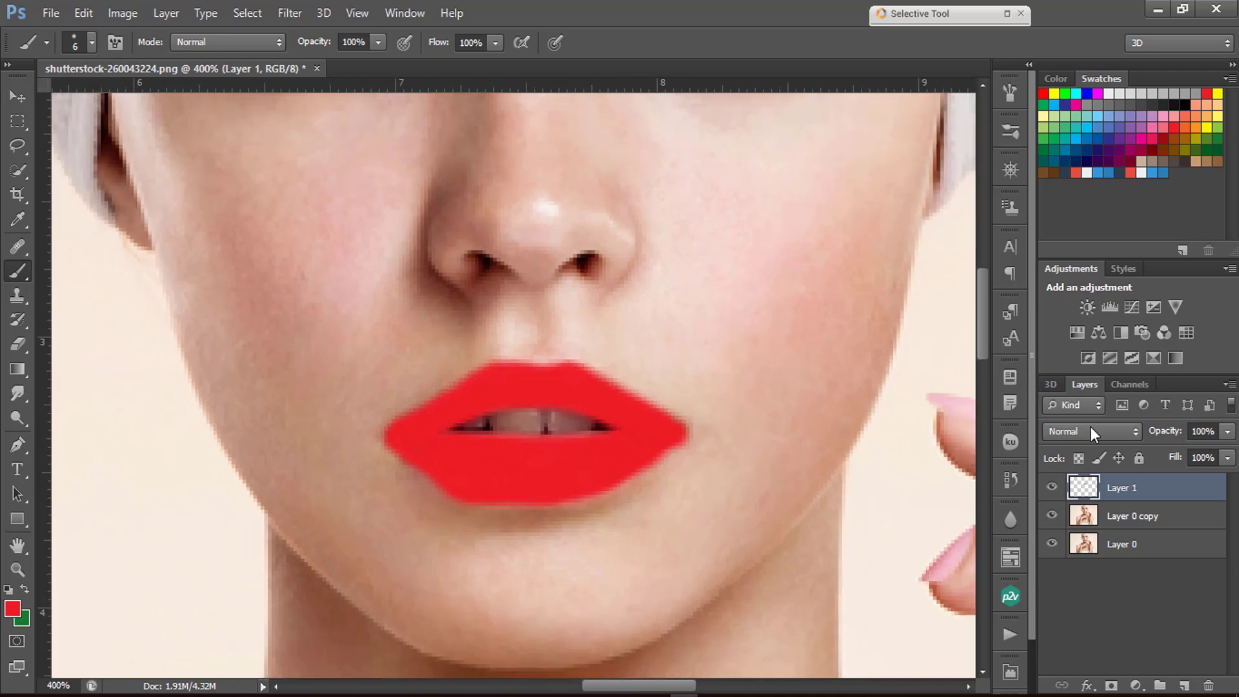
Try the Screen blending mode on the red lip layer.
left_click(1085, 432)
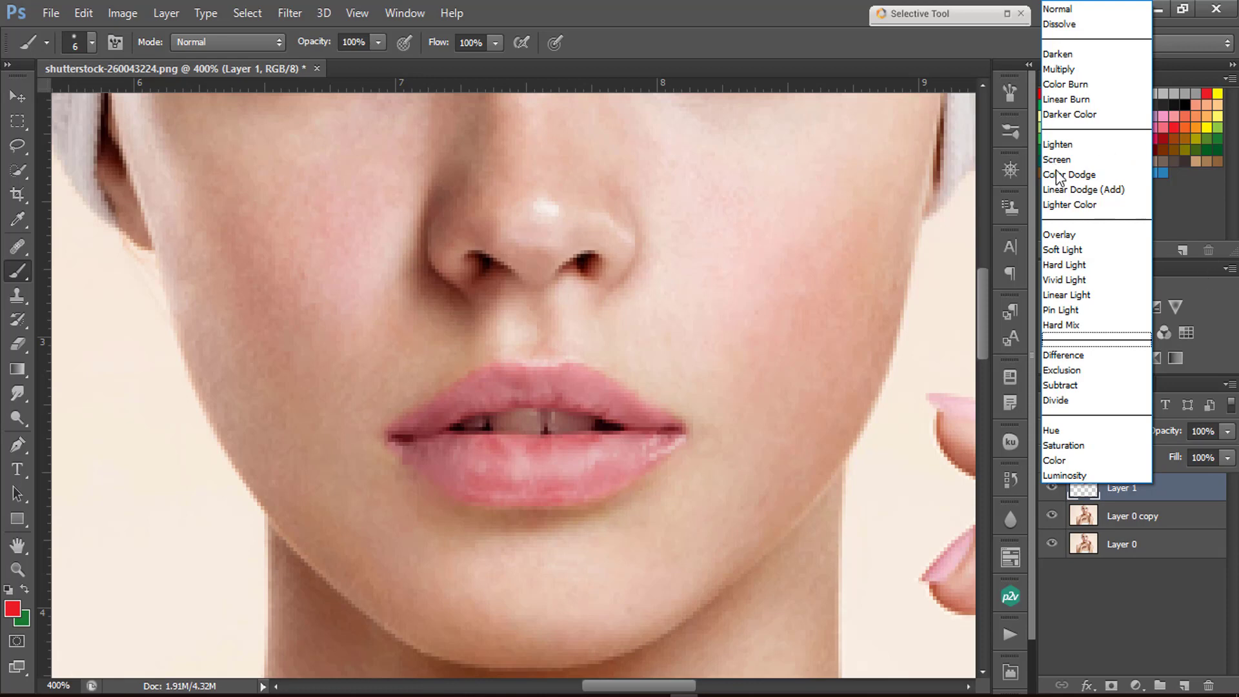
left_click(1156, 141)
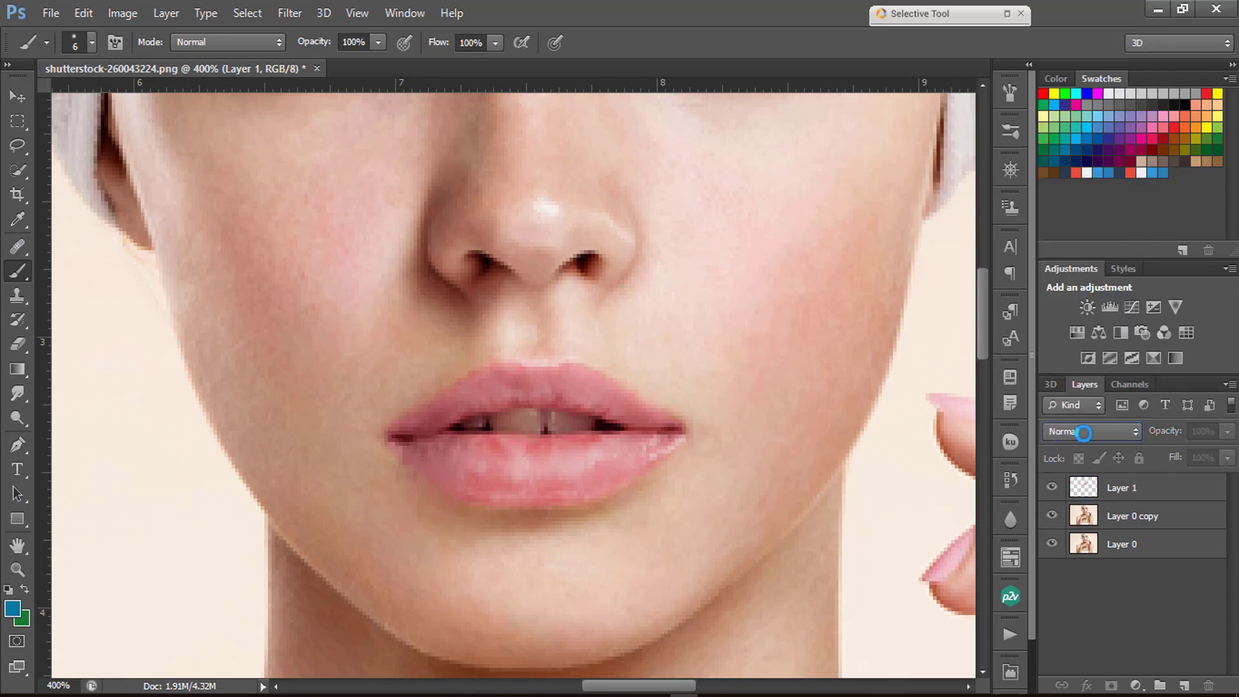
left_click(622, 278)
left_click(1105, 488)
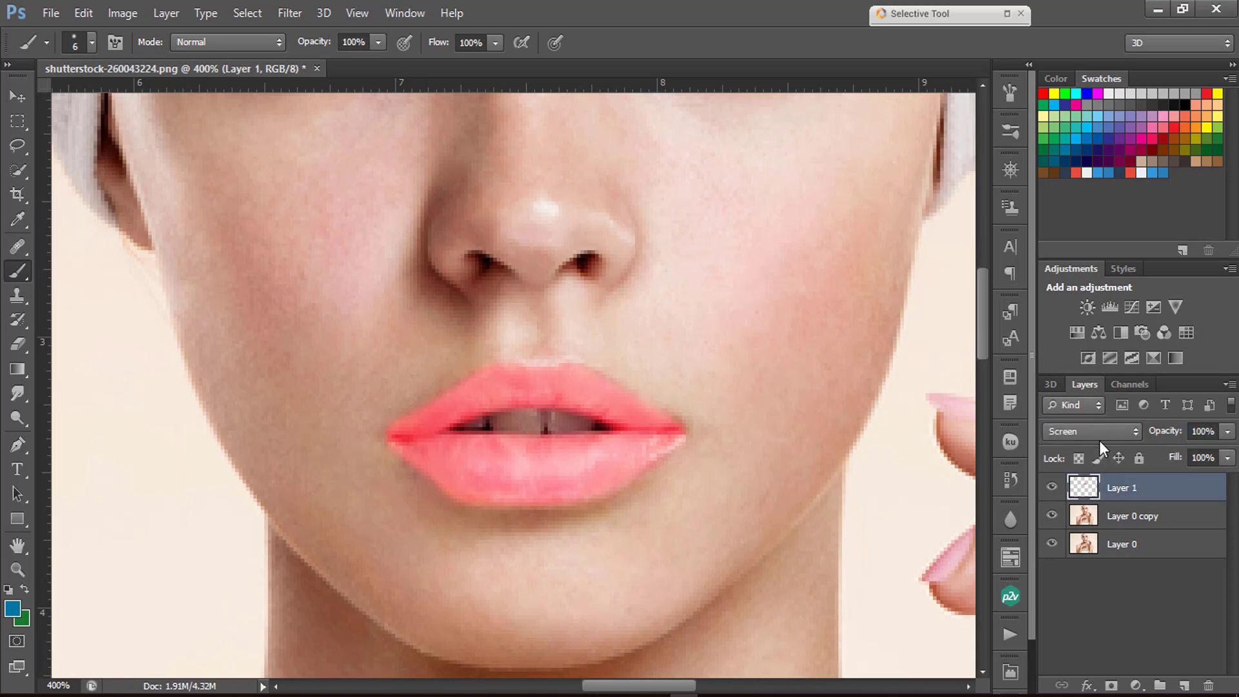
Set the blending mode of the red lip layer to Overlay.
left_click(1097, 433)
left_click(1086, 188)
scroll(1090, 431, "down", 2)
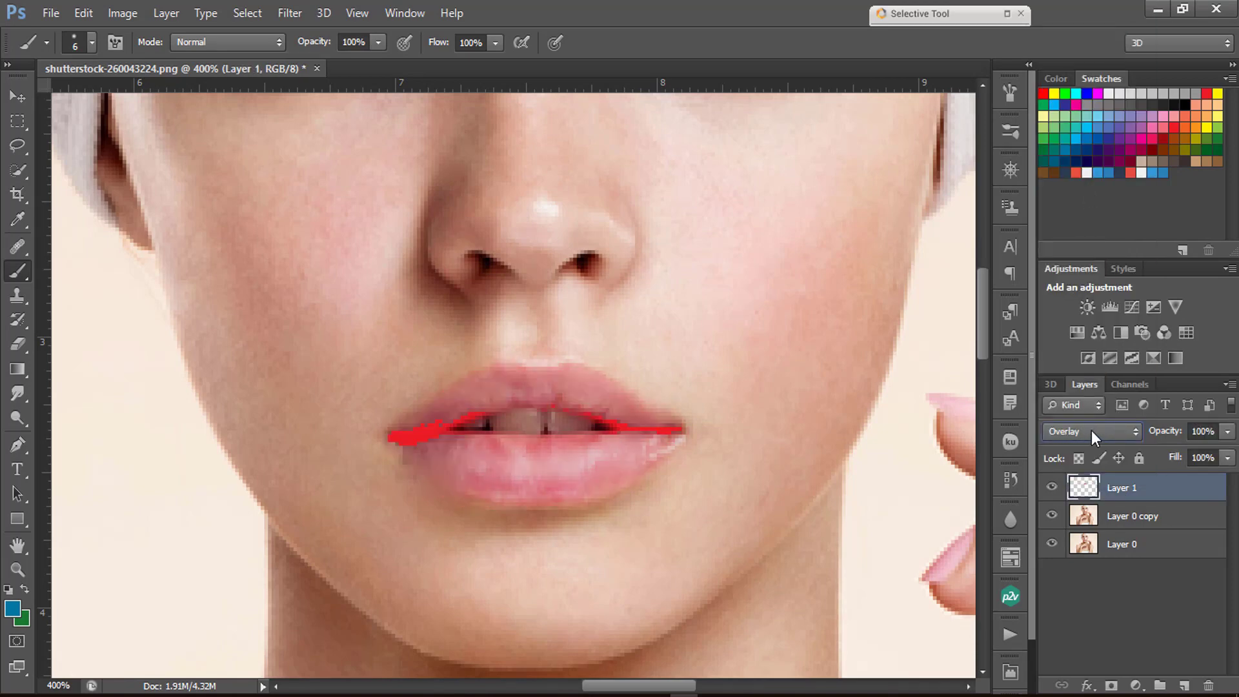
Examine the red lips against the whole portrait and check their edges up close.
left_click(18, 97)
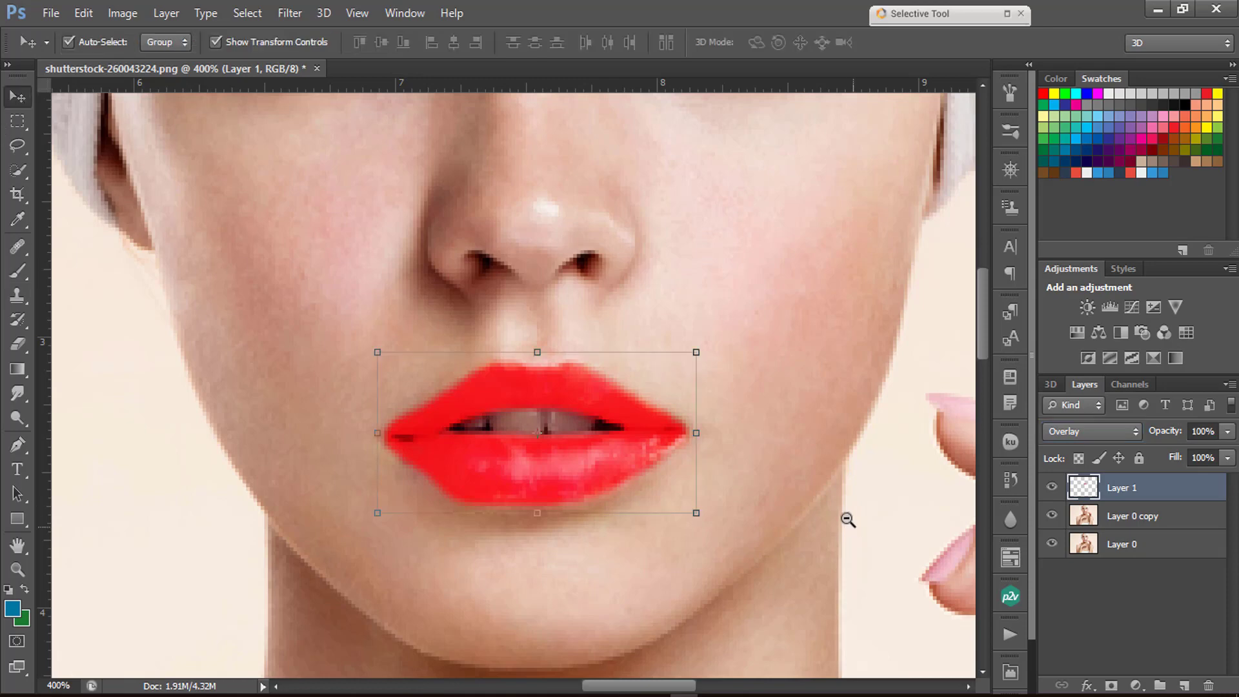
scroll(849, 517, "down", 2)
left_click(898, 507)
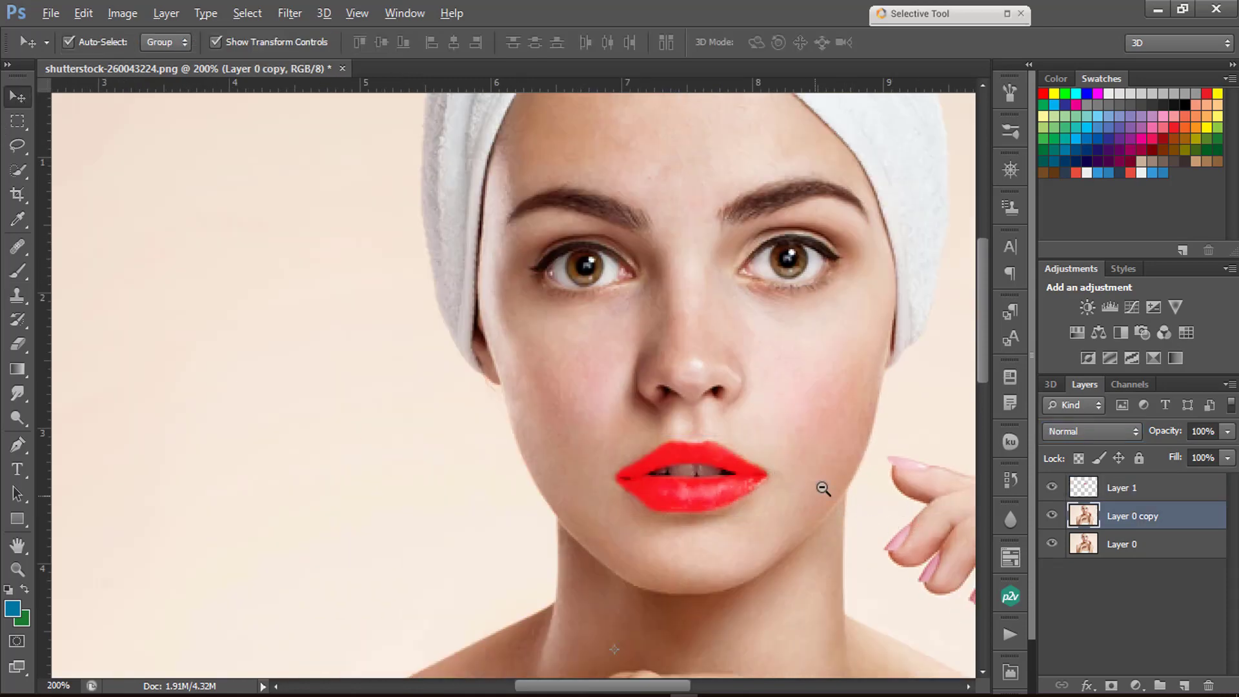
scroll(821, 490, "down", 2)
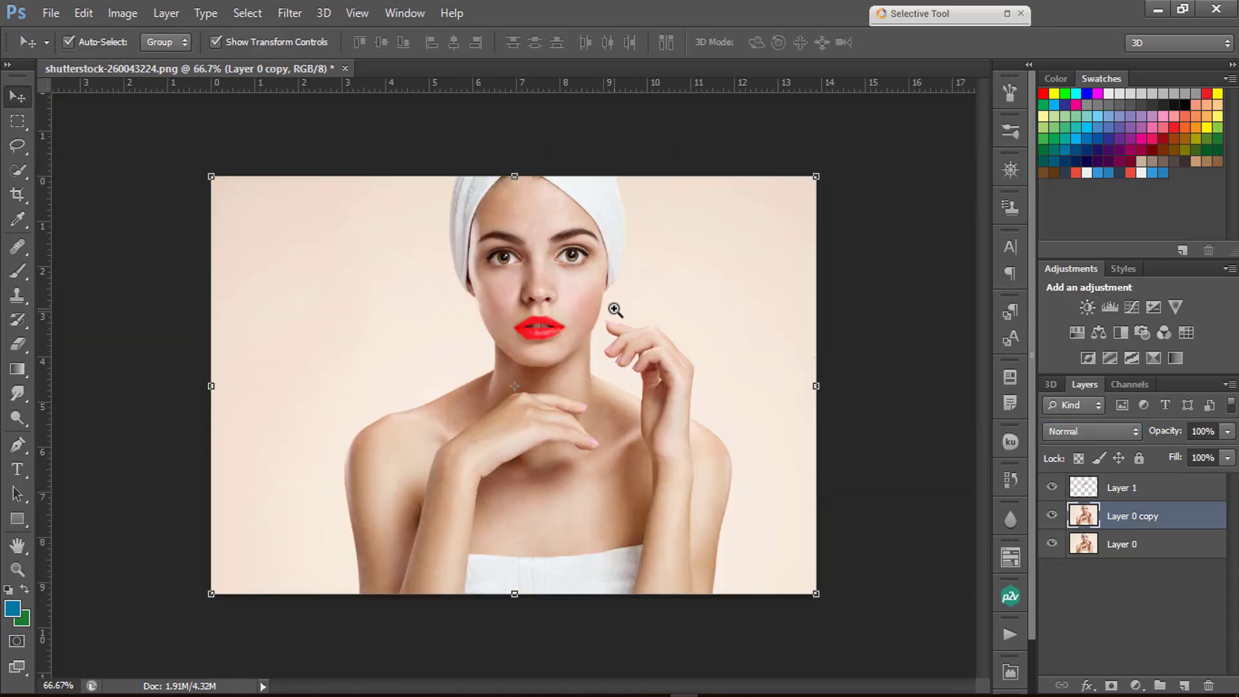
scroll(615, 310, "down", 3)
scroll(662, 349, "up", 10)
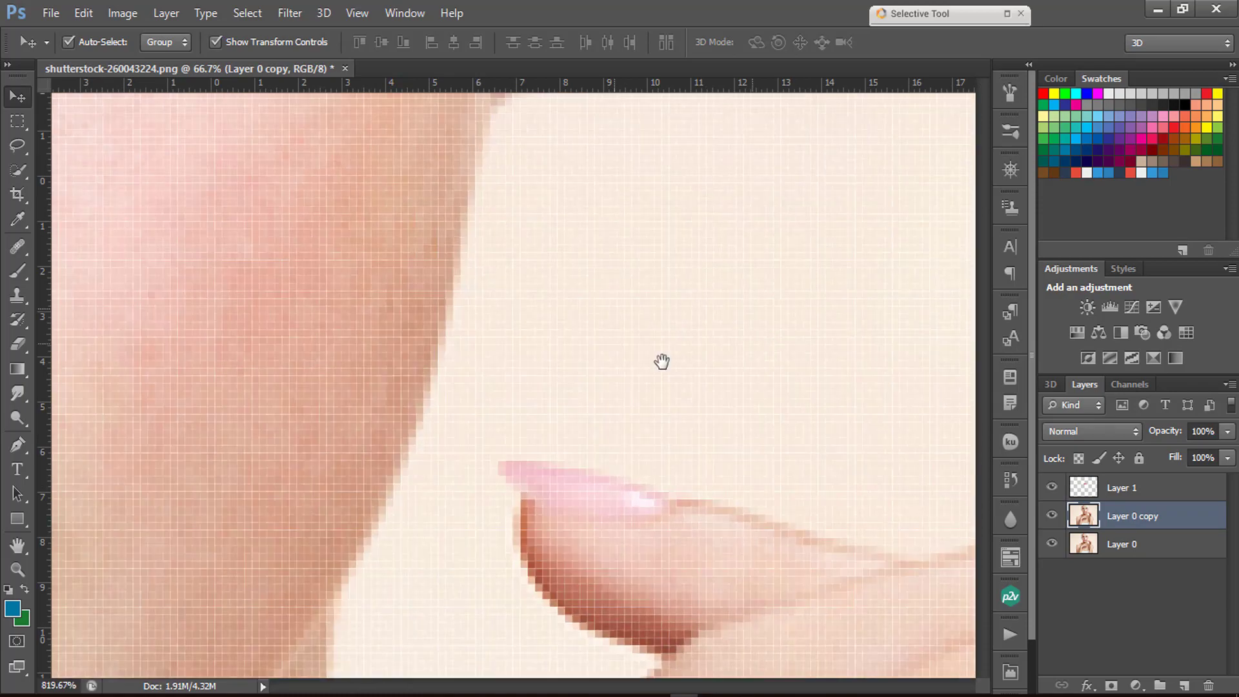
left_click_drag(592, 397, 902, 323)
left_click_drag(337, 442, 656, 386)
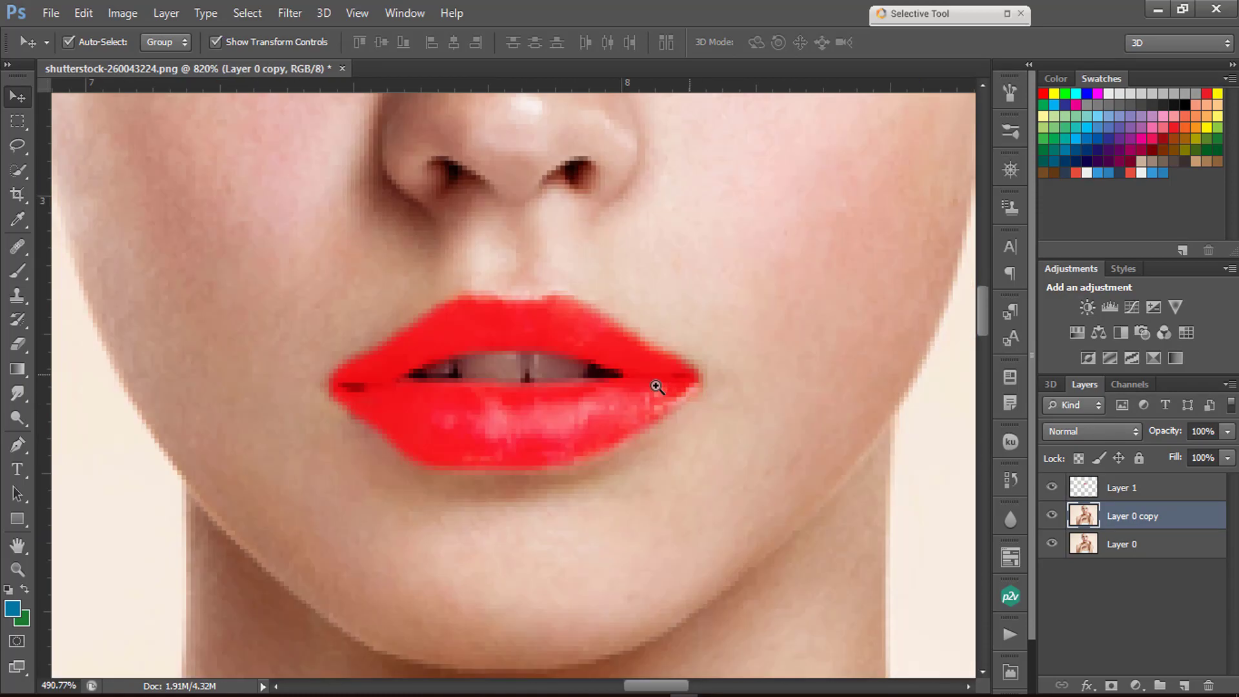
Add a layer mask to the lip layer and brush black at 10 px around the lip edges to hide the spilled colour.
left_click(628, 399)
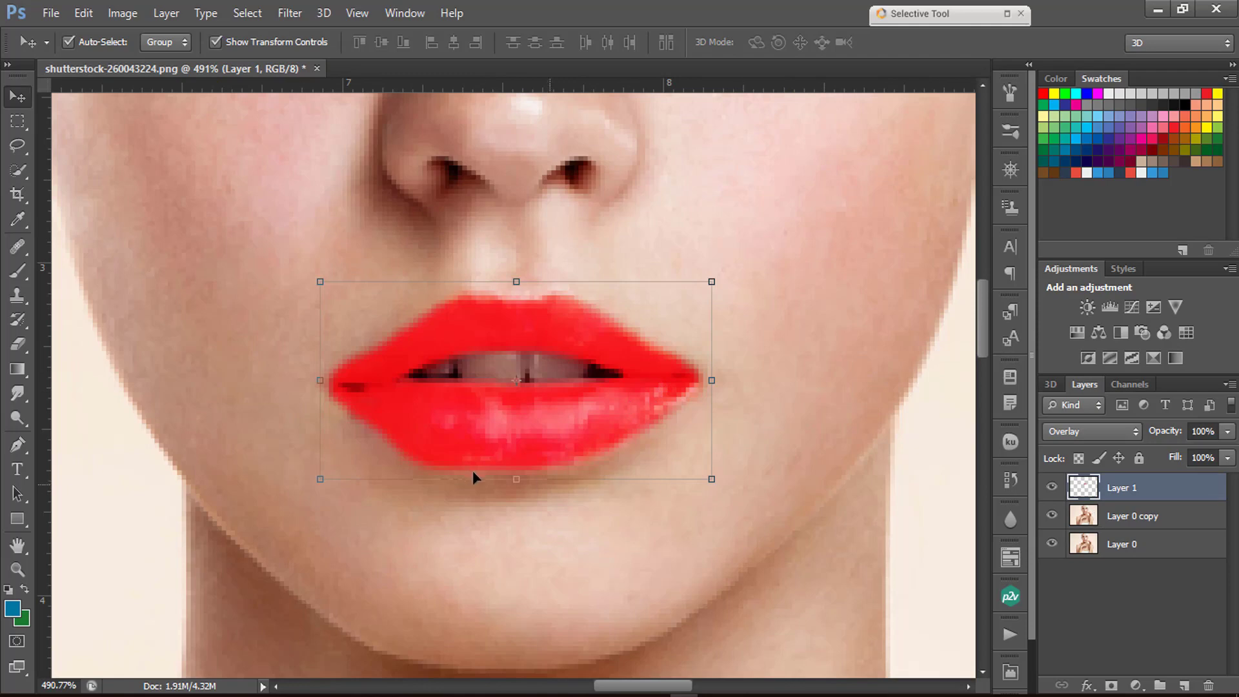
left_click(1110, 685)
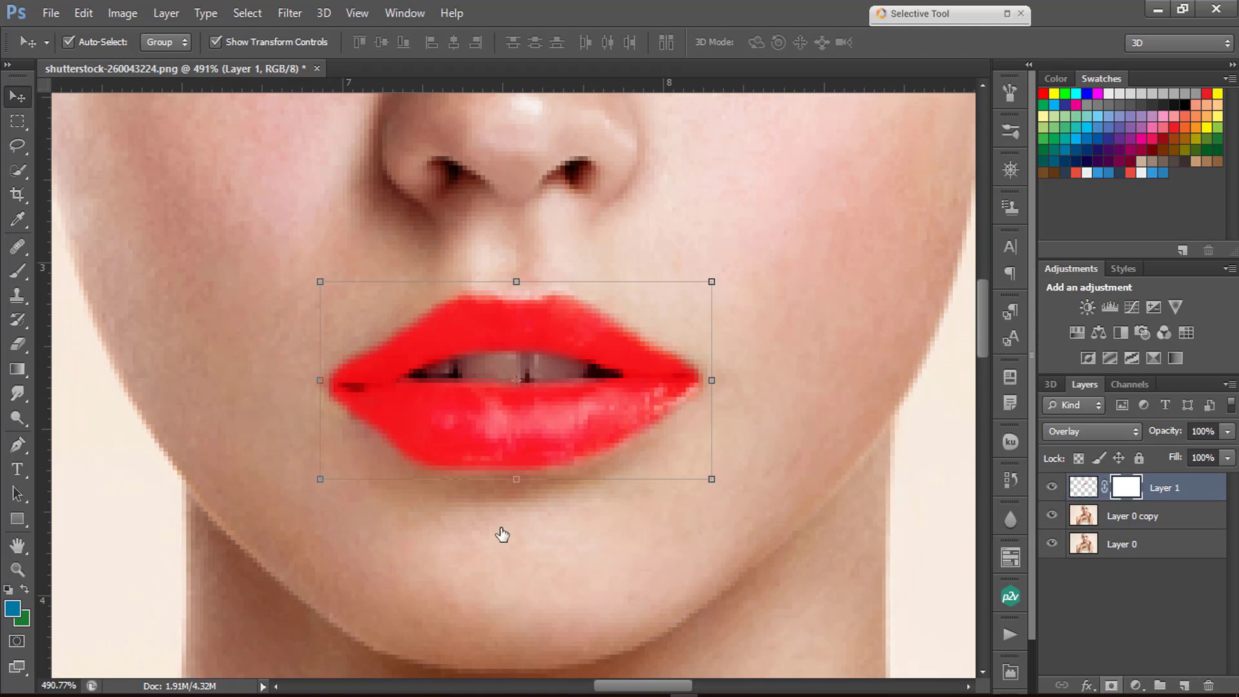
left_click(18, 271)
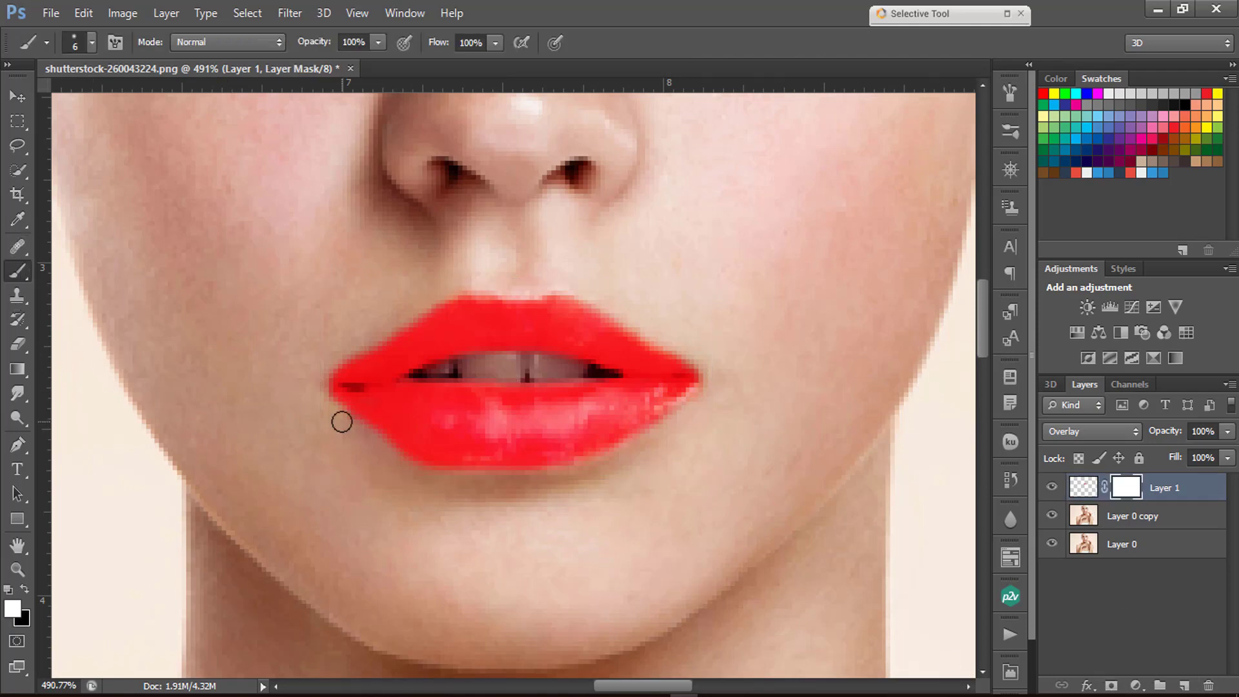
key("x")
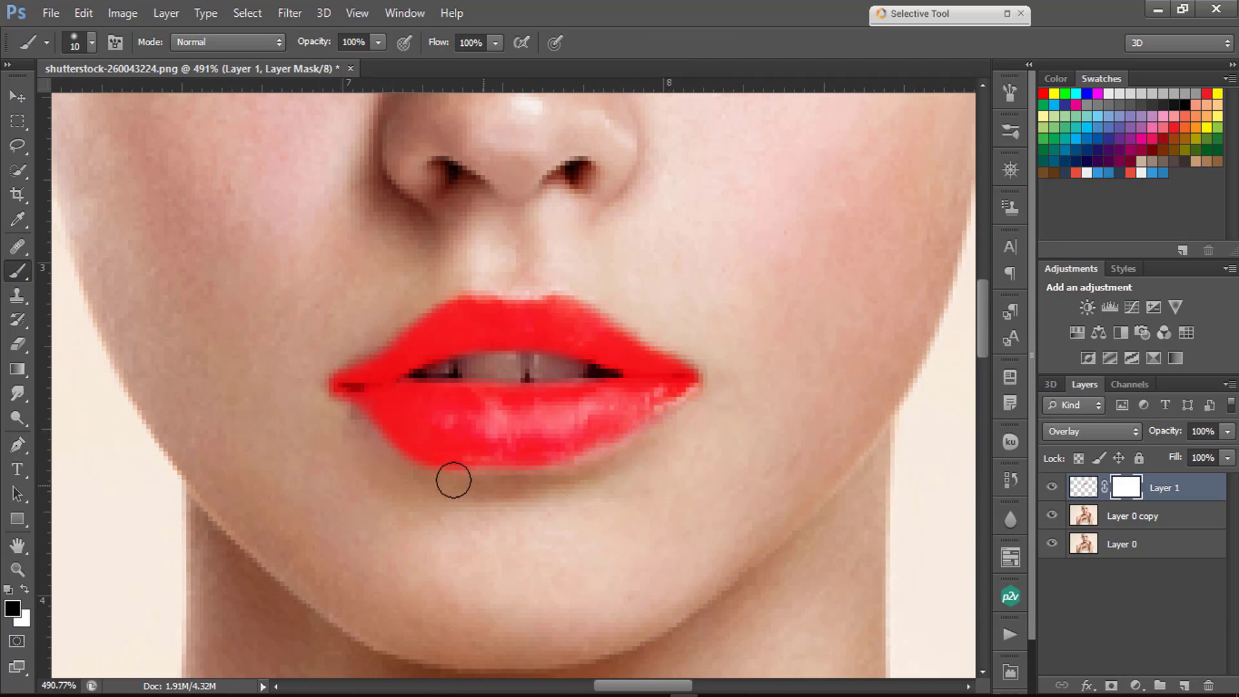
left_click_drag(378, 449, 416, 484)
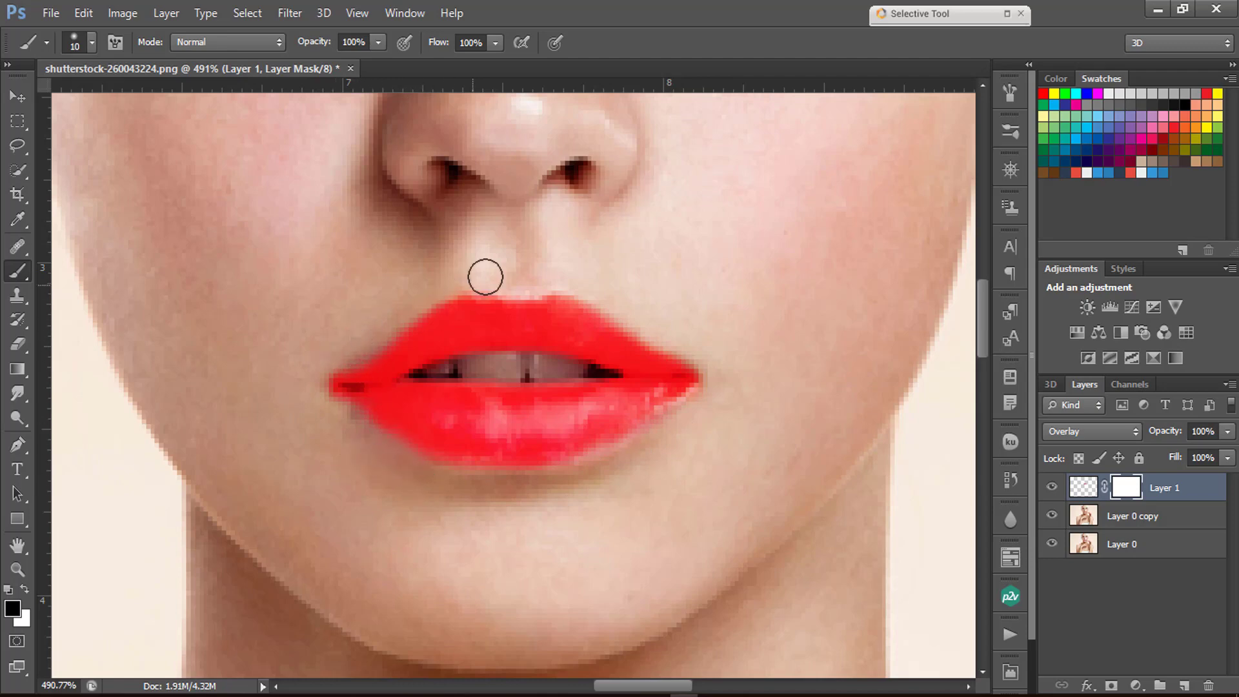
key("bracketleft")
key("bracketleft")
key("bracketleft")
key("bracketleft")
key("bracketleft")
key("bracketleft")
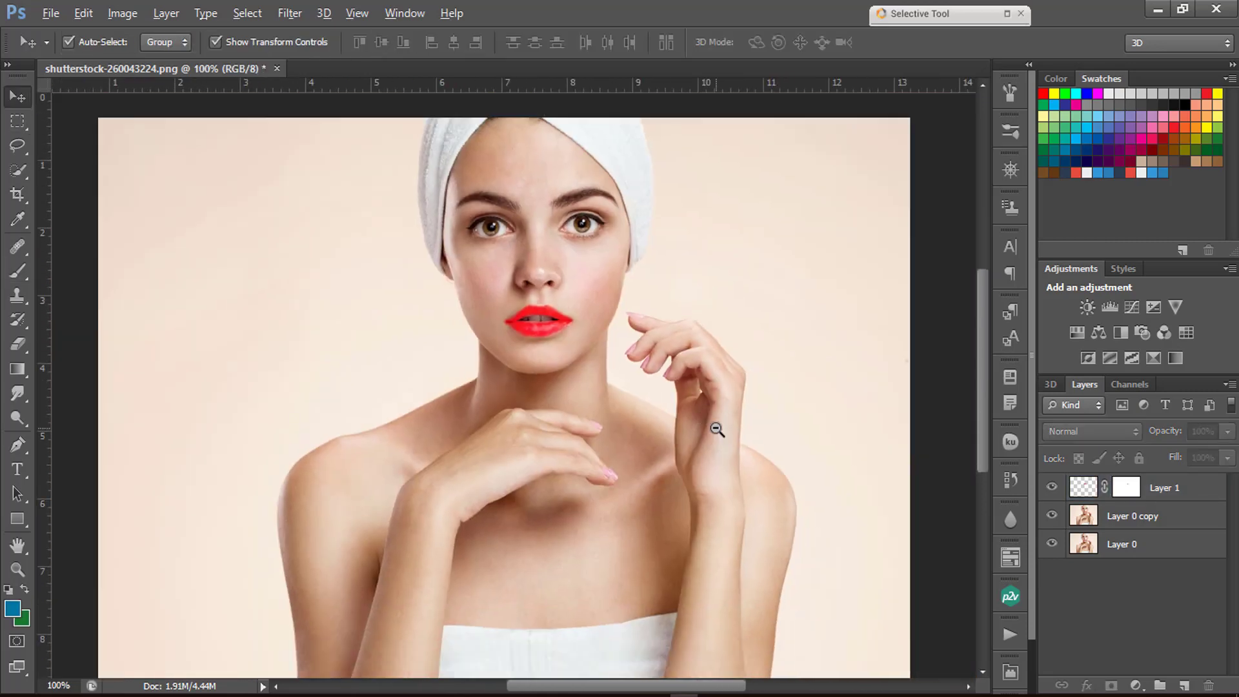
Lower the opacity of the red lip layer to 28%.
left_click(716, 429, "alt")
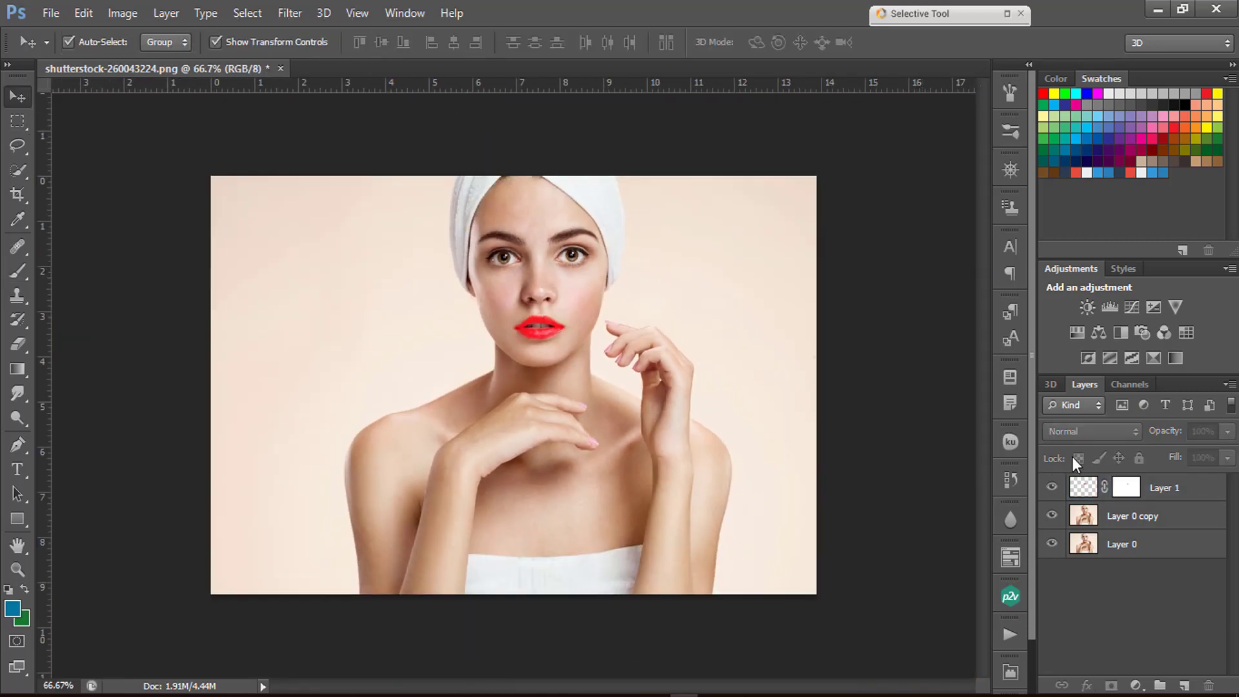
left_click(1161, 490)
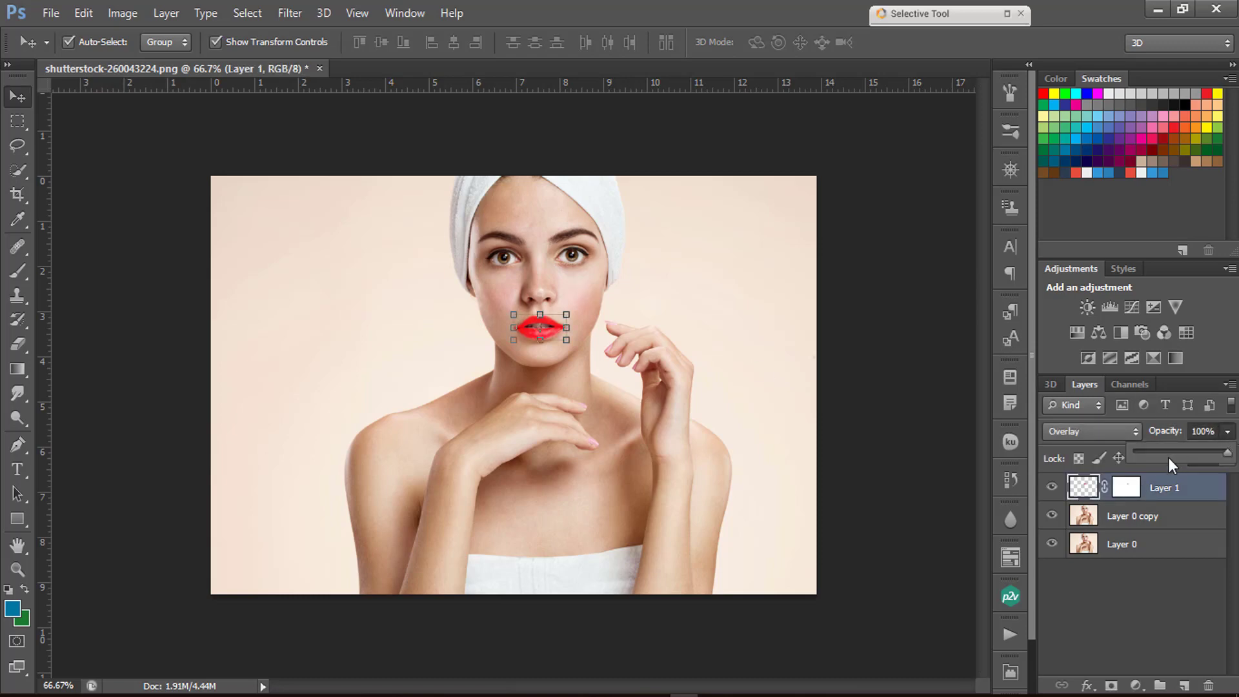
left_click(1170, 451)
left_click_drag(1160, 451, 1162, 451)
Examine the softened lip colour up close and in the context of the whole portrait.
left_click(851, 359)
left_click(852, 352, "ctrl")
left_click(504, 302, "ctrl")
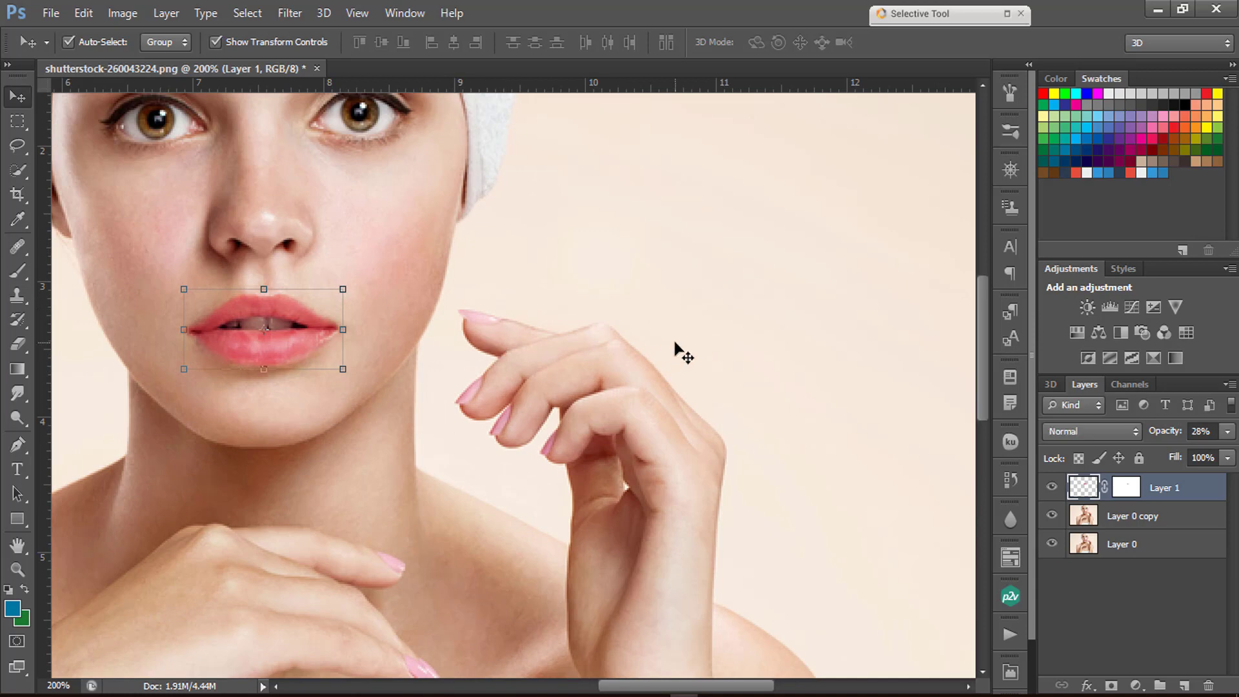
left_click(675, 344)
key("ctrl+0")
left_click(498, 310, "ctrl")
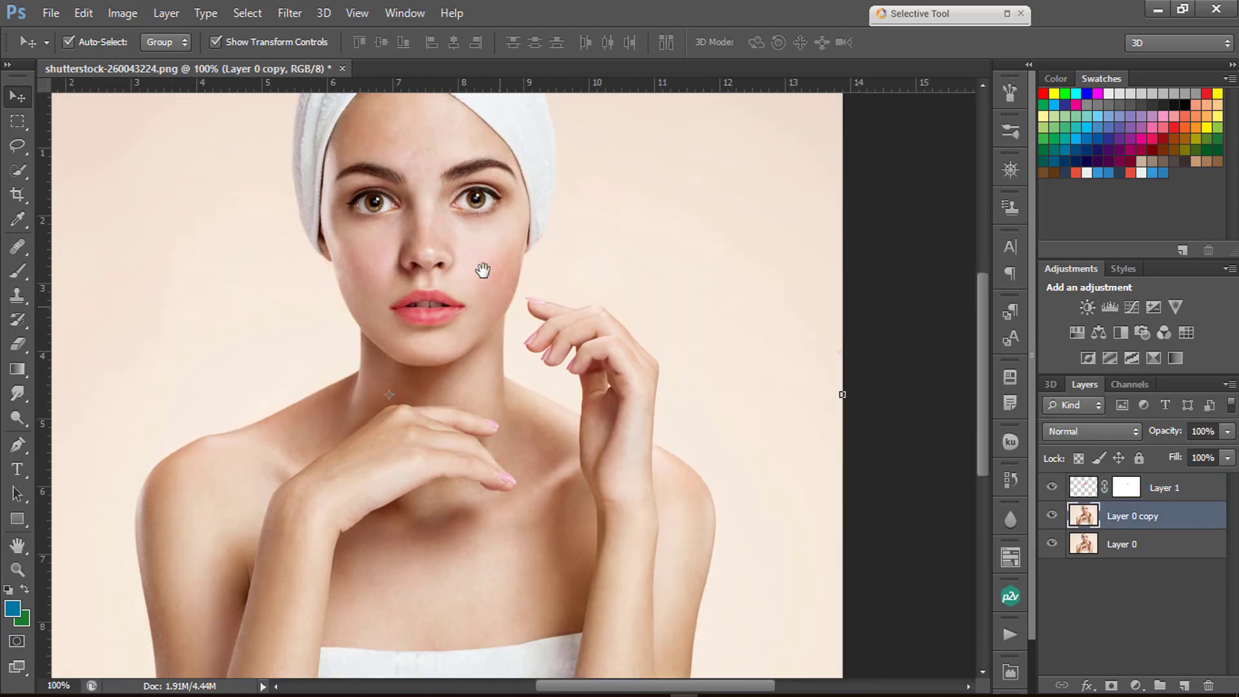
left_click(443, 201, "ctrl")
left_click(447, 200, "ctrl")
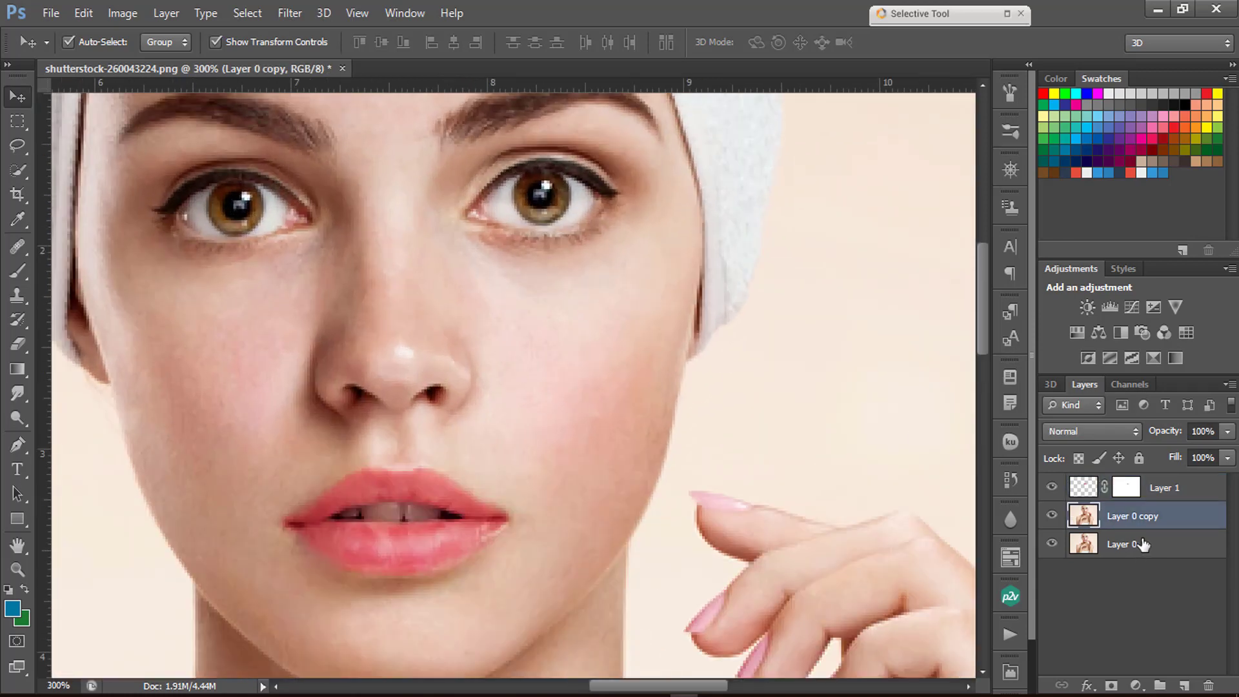
Combine the red lip layer and the retouched portrait copy into one smart object and rasterize it.
left_click(1174, 494)
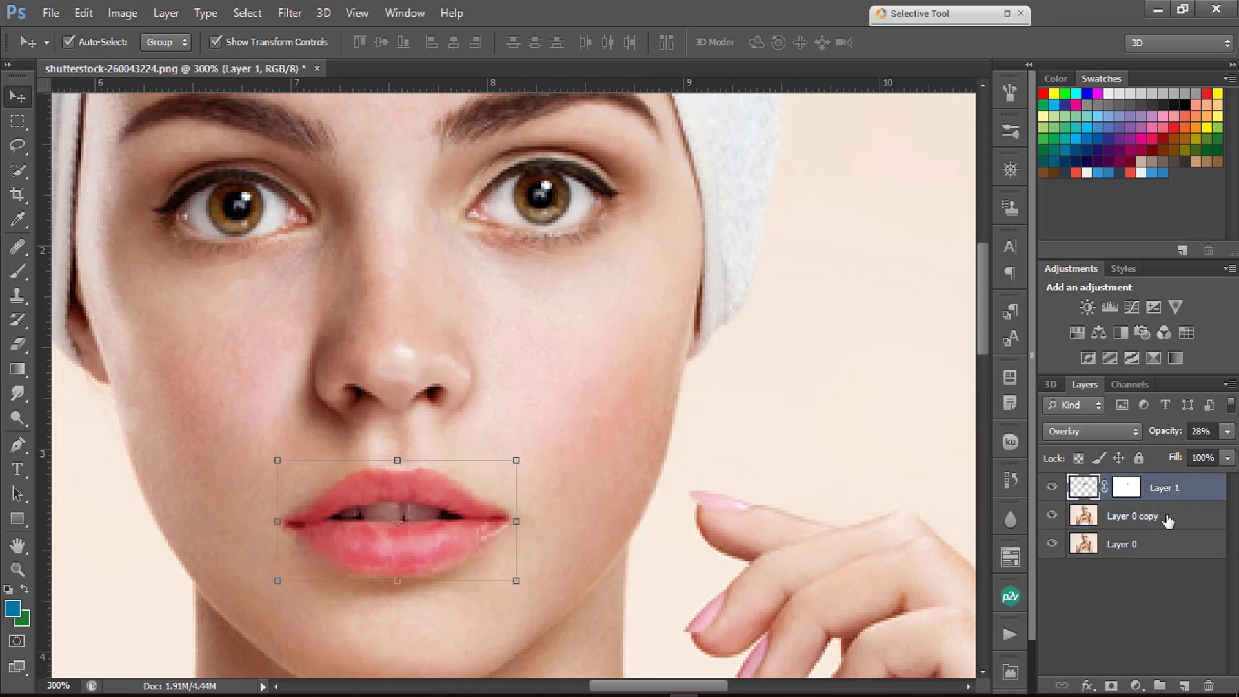
left_click(1166, 521, "shift")
right_click(1155, 503)
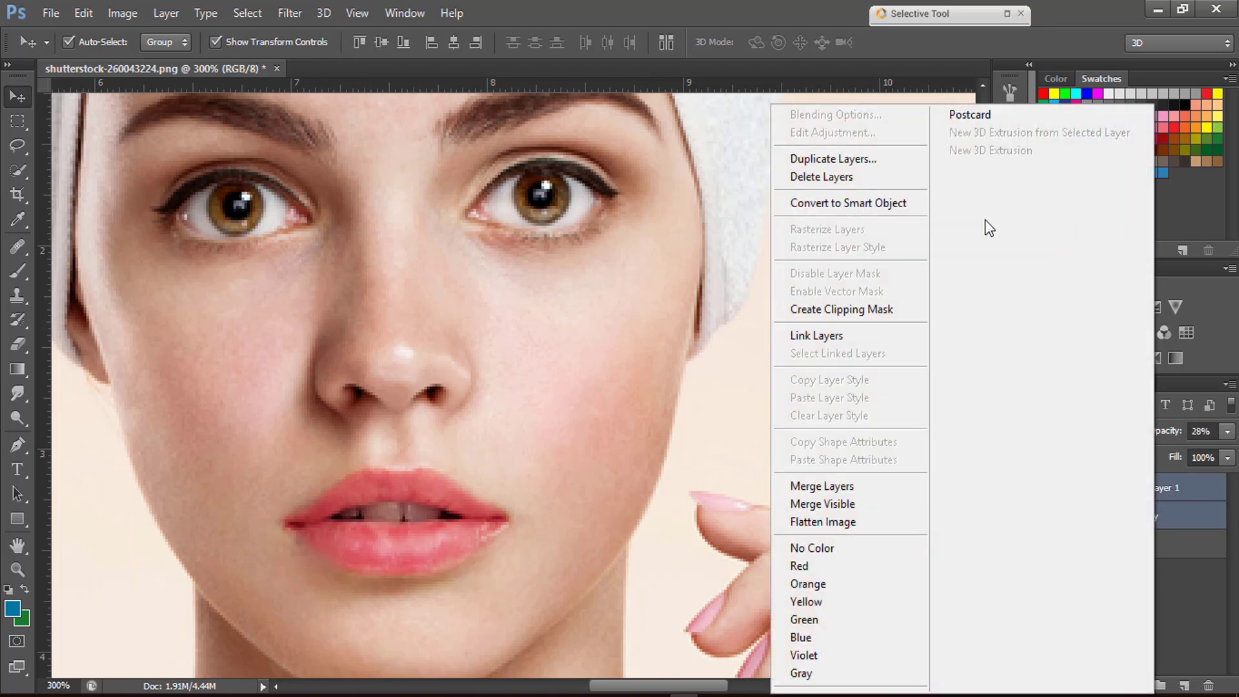
left_click(837, 207)
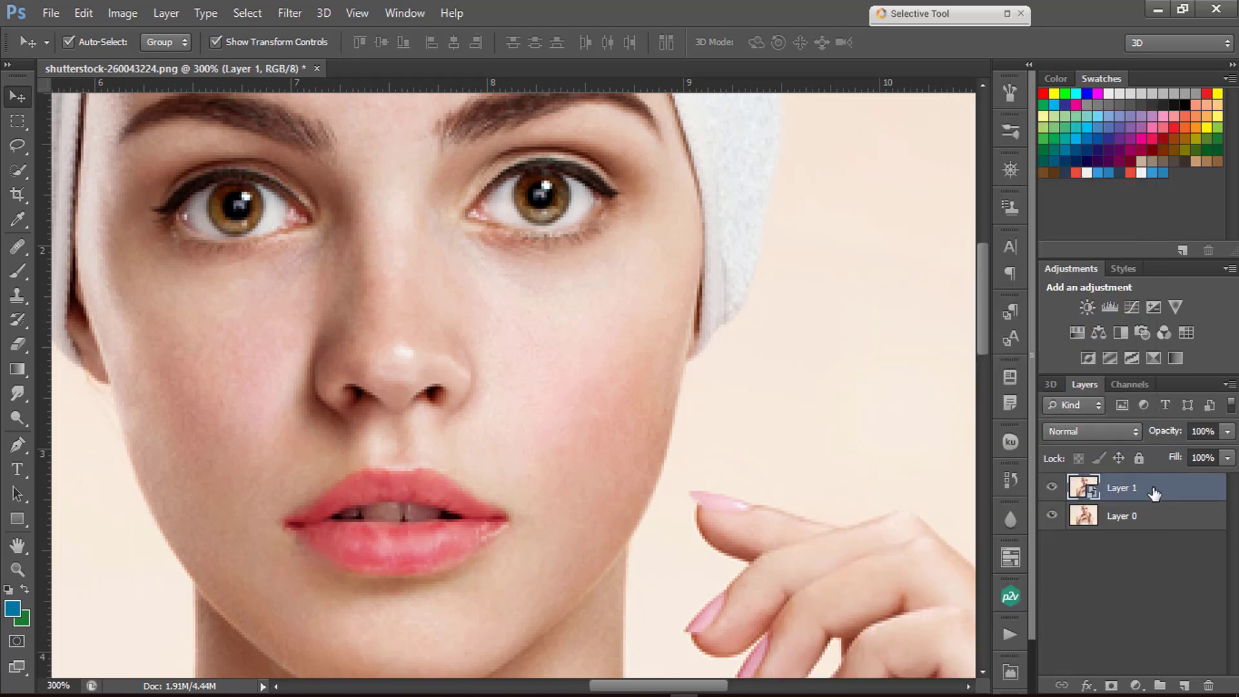
right_click(1154, 493)
left_click(761, 274)
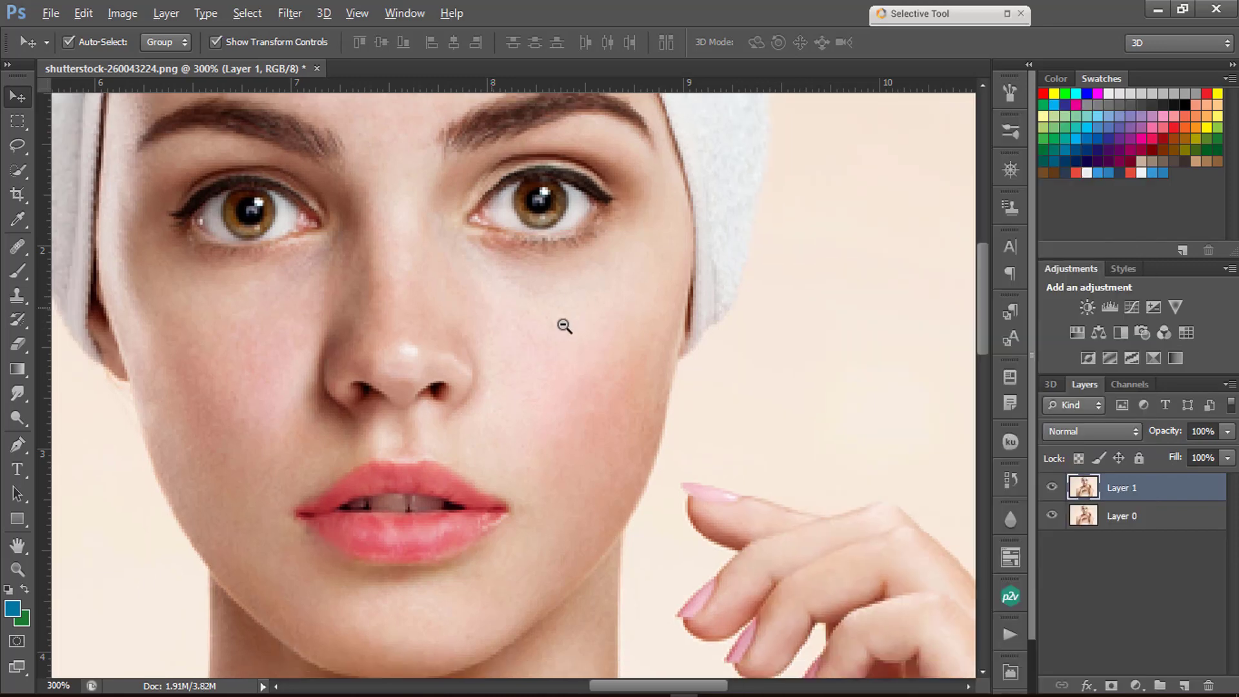
Duplicate the combined layer and apply the Median noise filter to the copy with a radius of 2 pixels.
left_click(564, 325, "alt")
left_click_drag(1119, 488, 1183, 685)
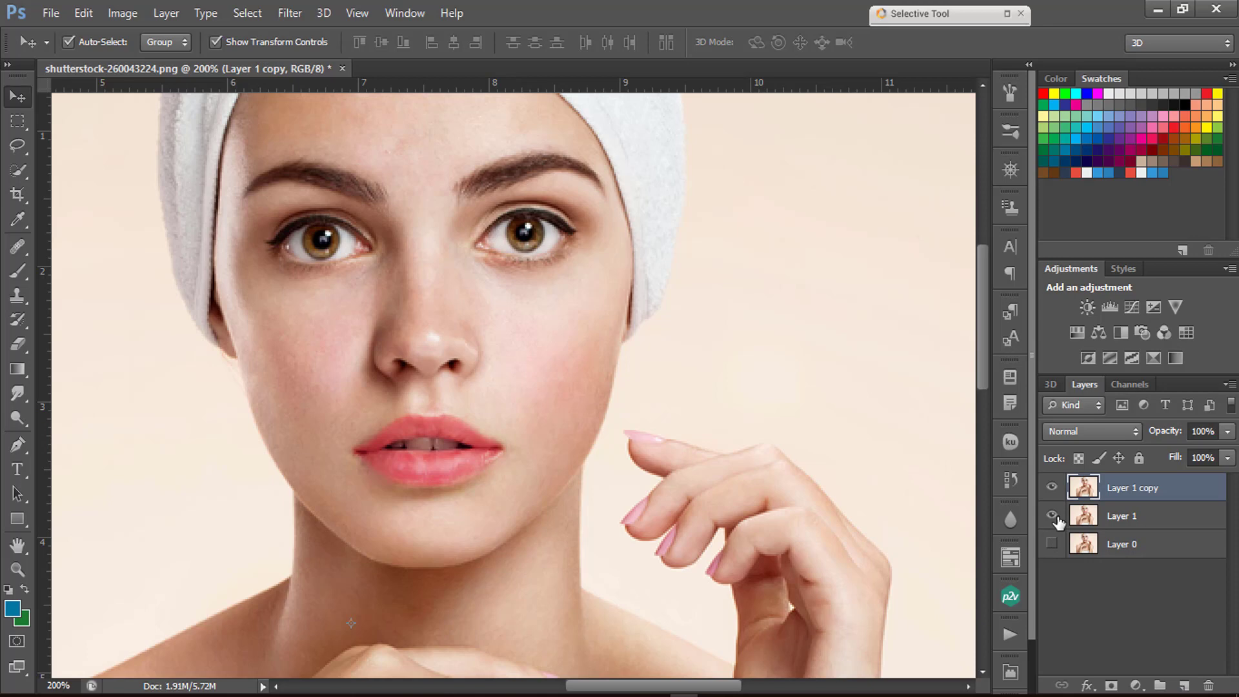
left_click(290, 12)
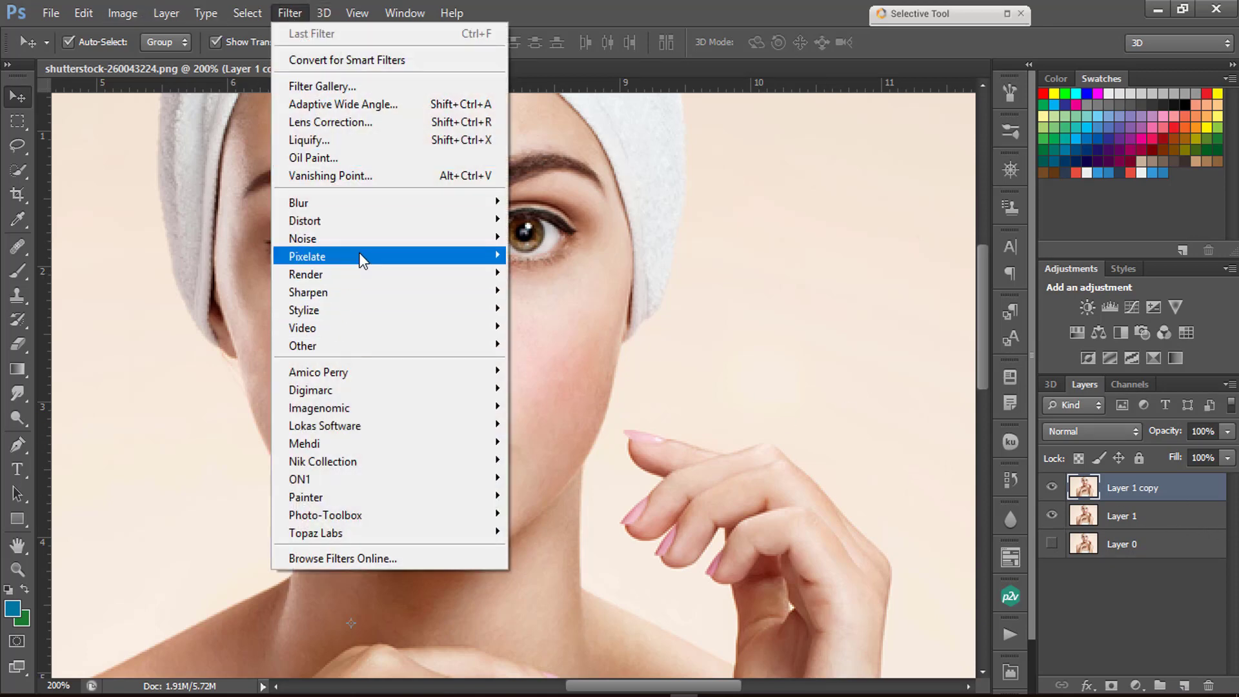
mouse_move(365, 240)
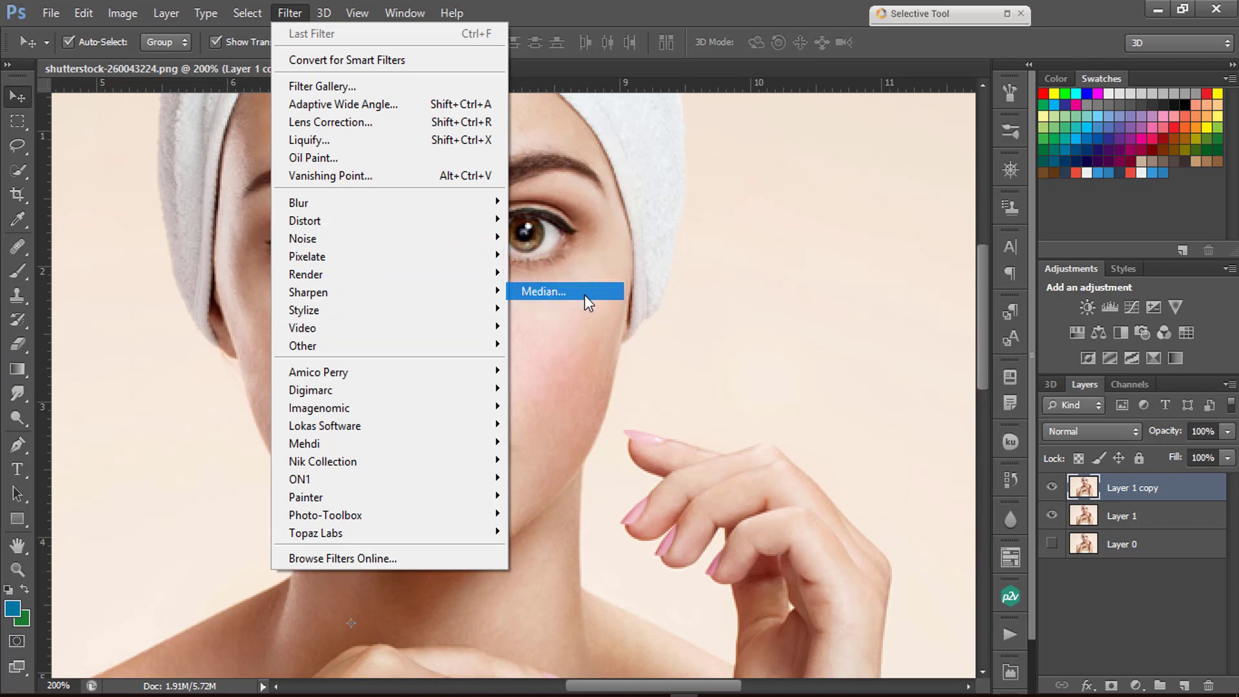
left_click(586, 293)
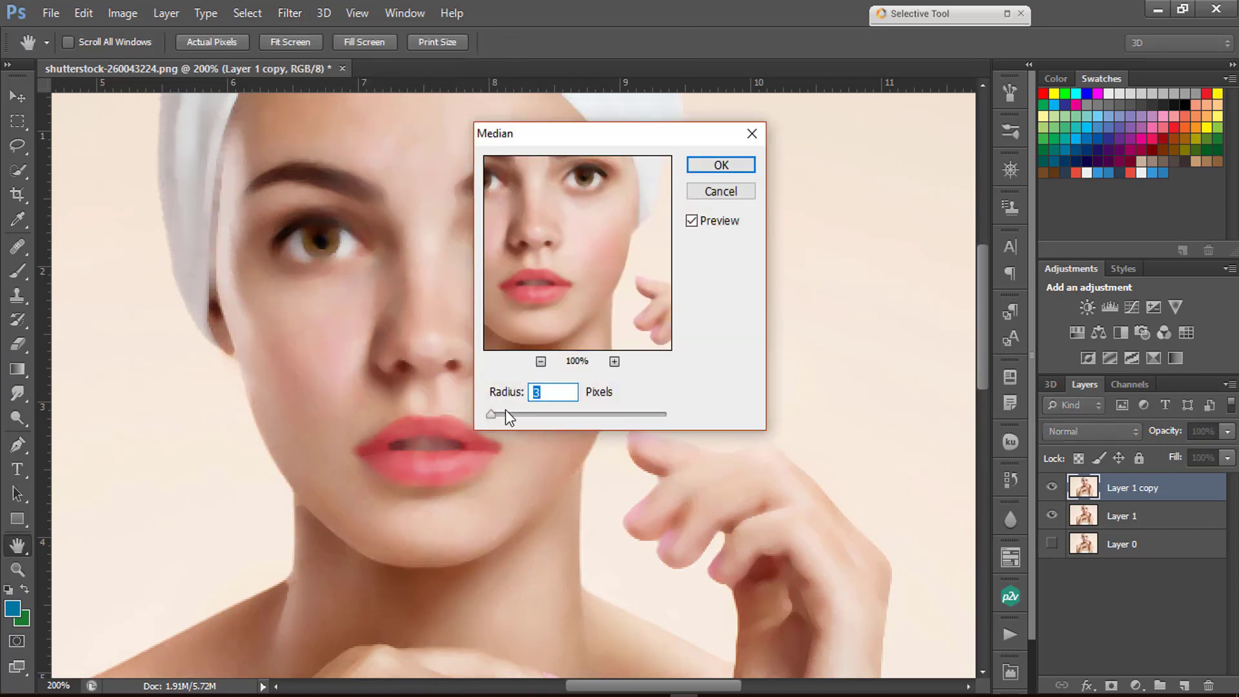
left_click_drag(491, 412, 487, 412)
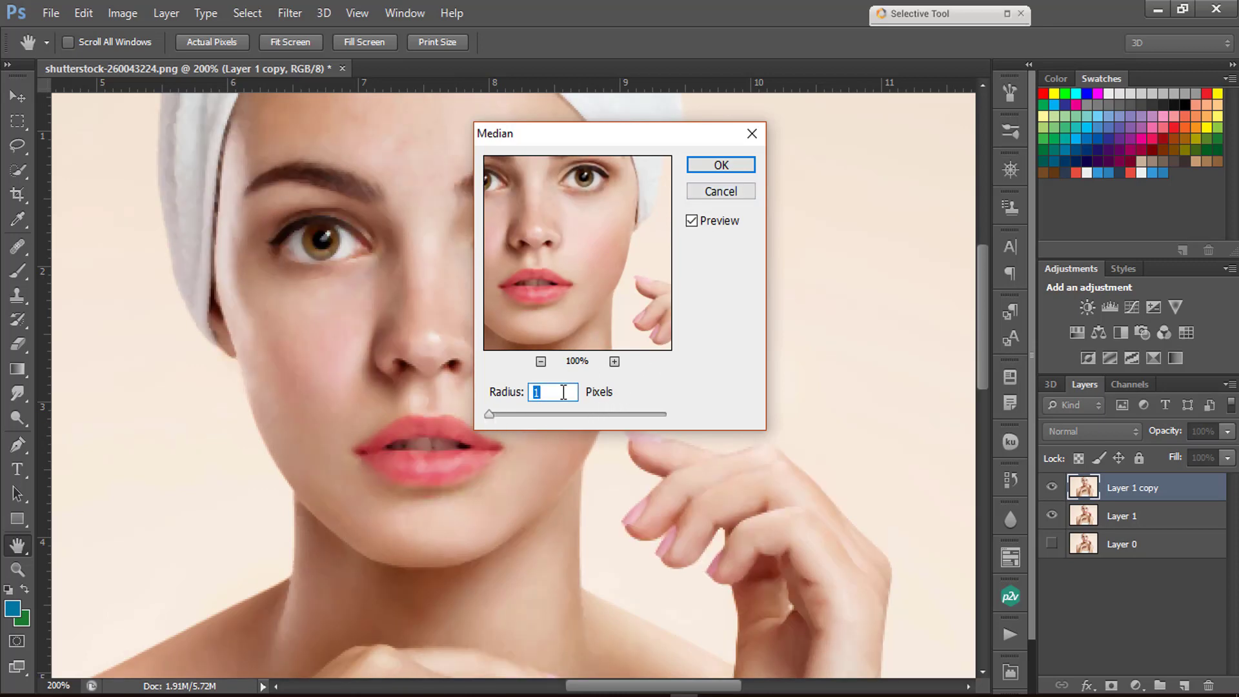
key("Up")
key("Up")
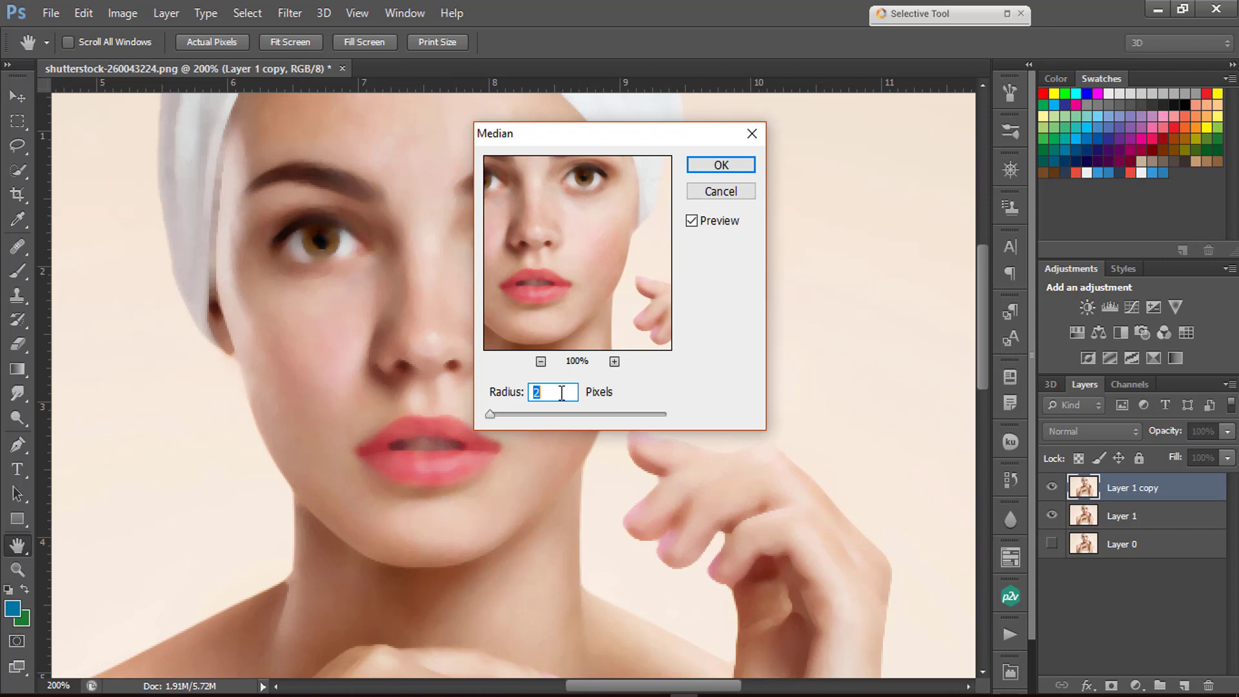
left_click(721, 166)
Add a black layer mask to the Median-filtered copy and brush white at 45 px over both cheeks to bring in the smoothing.
left_click(513, 286, "alt")
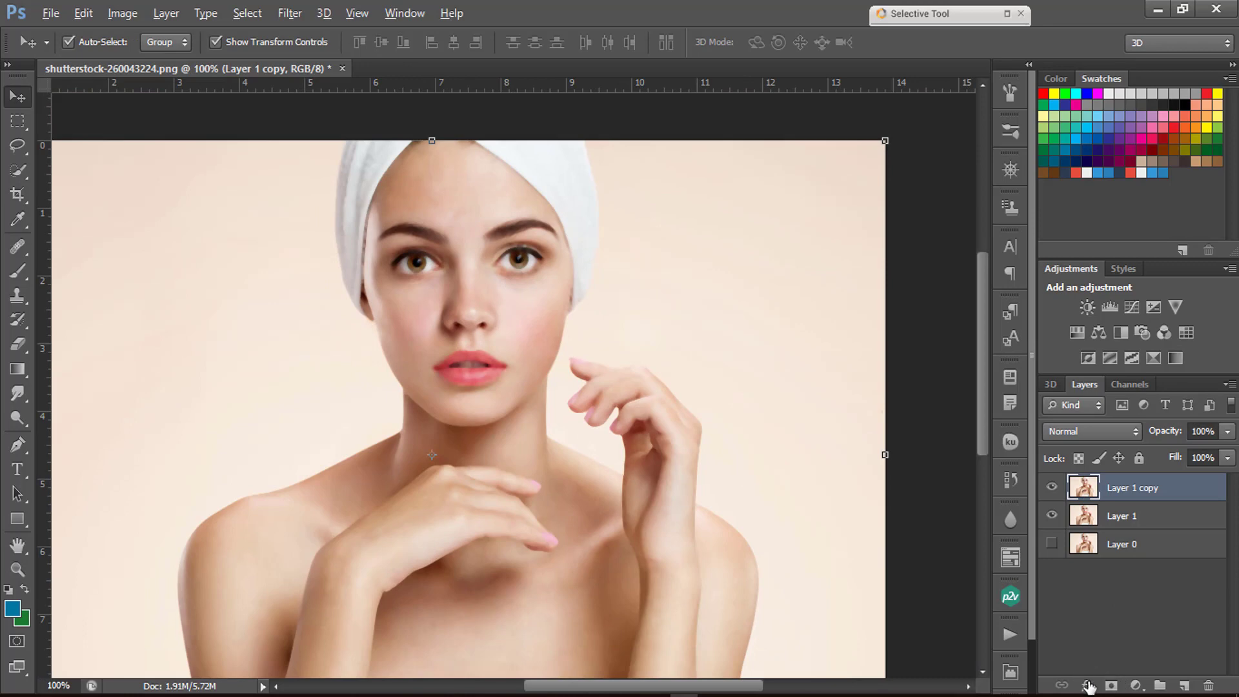
left_click(1112, 686, "alt")
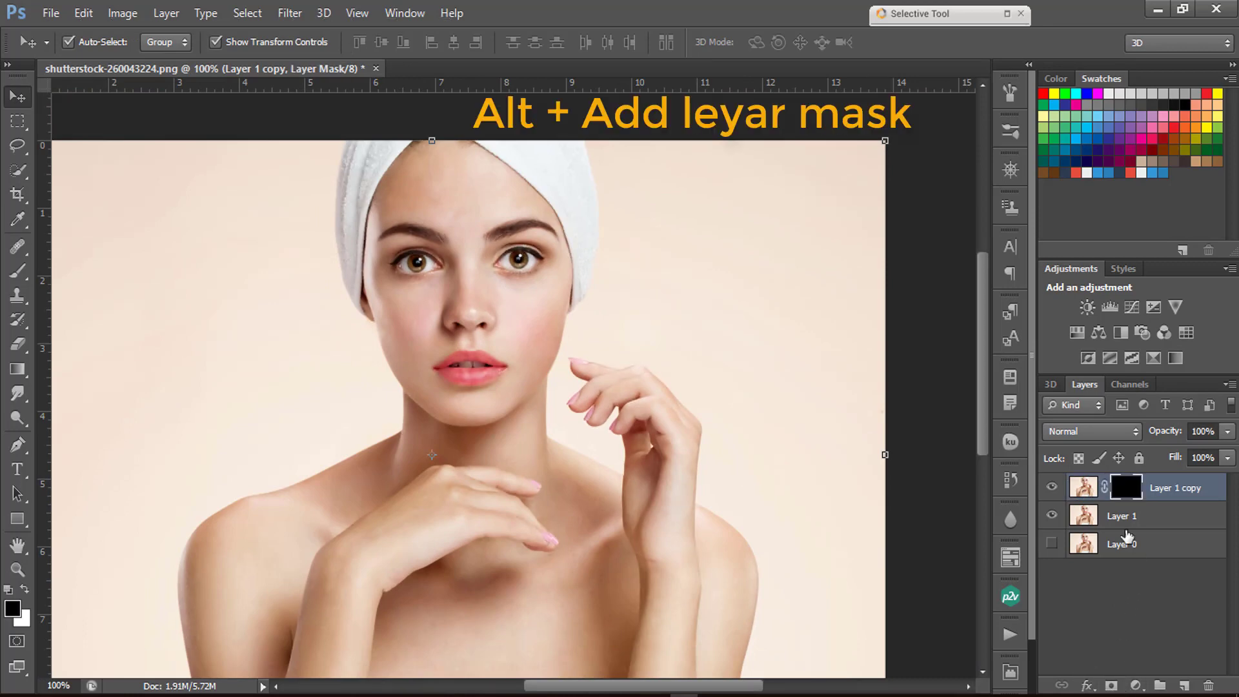
left_click(17, 271)
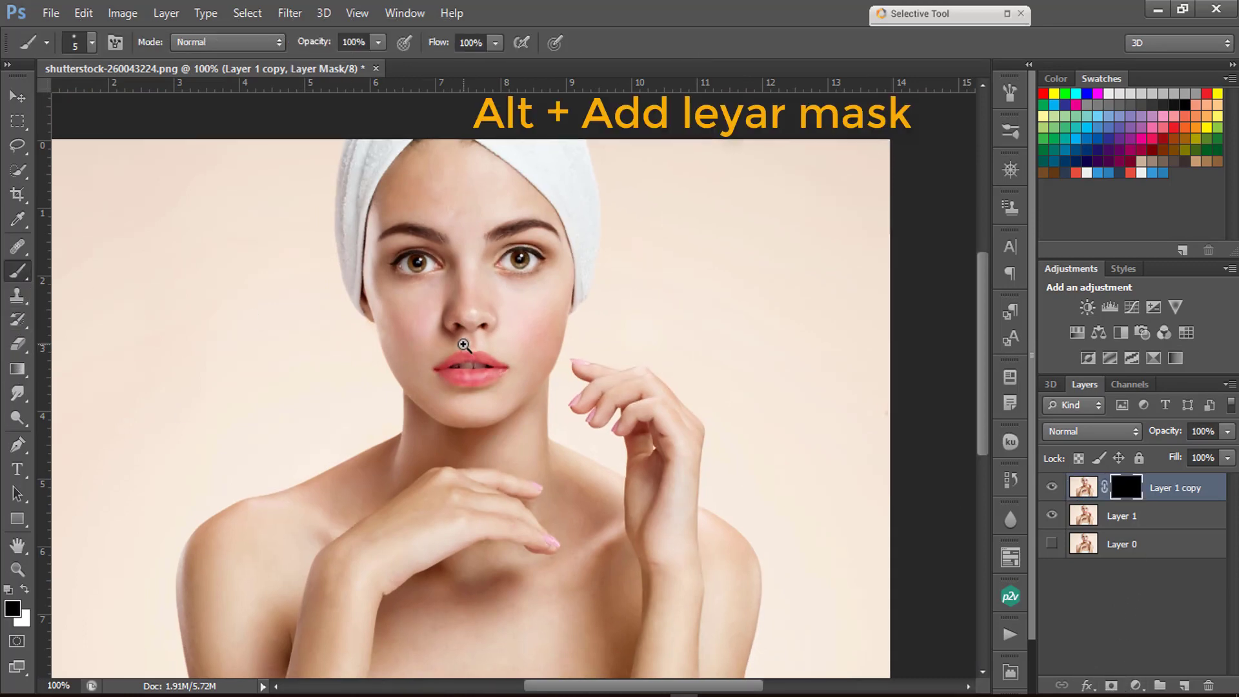
left_click(466, 346, "ctrl")
left_click(466, 347, "ctrl")
left_click(464, 345, "ctrl")
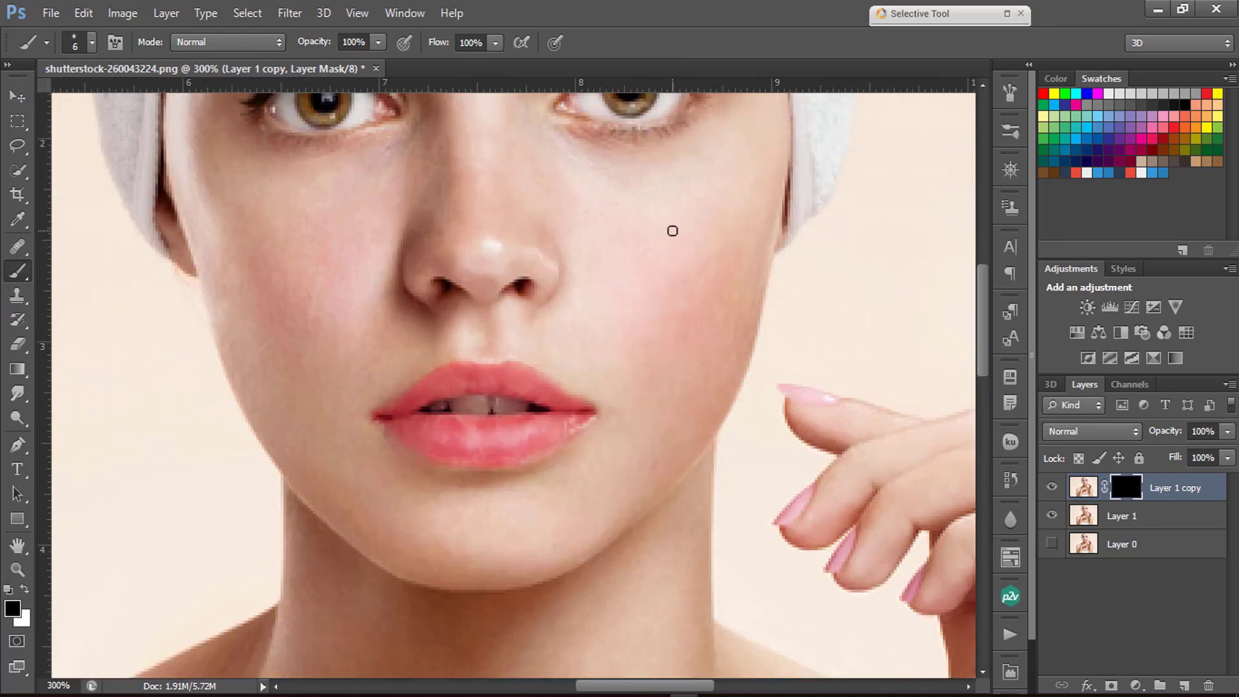
key("bracketright")
key("bracketright")
key("bracketright")
key("bracketright")
key("bracketright")
key("bracketright")
key("bracketright")
key("bracketright")
key("bracketright")
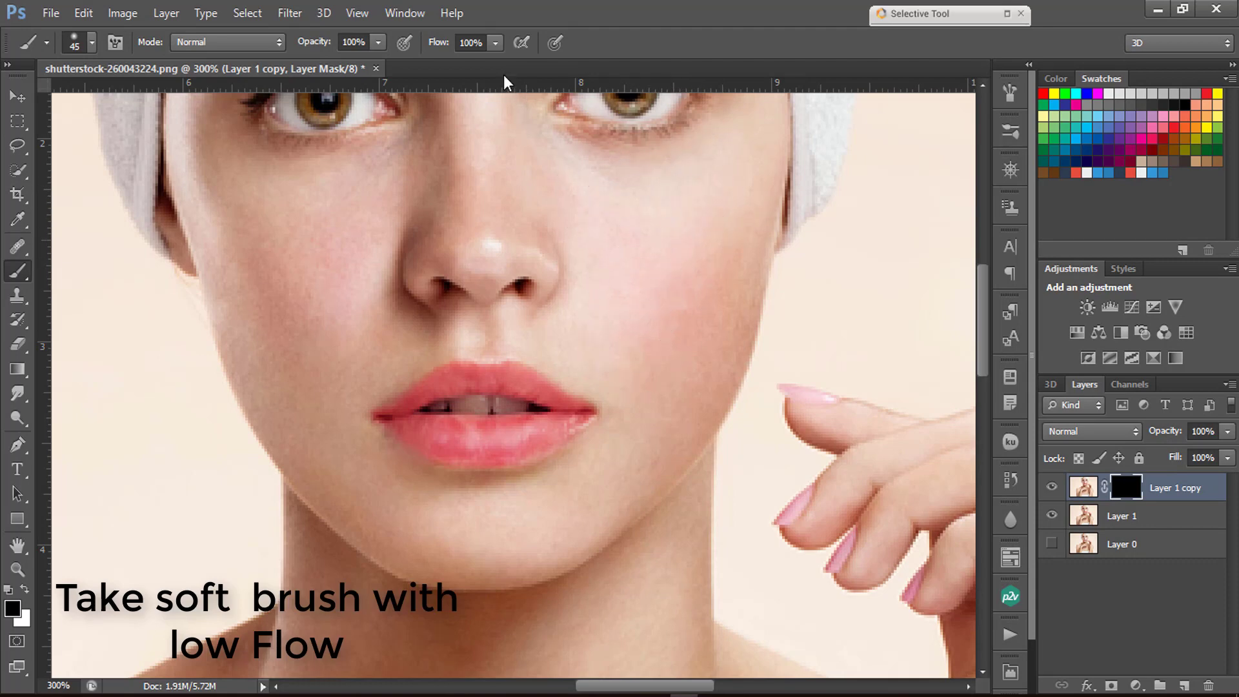
key("x")
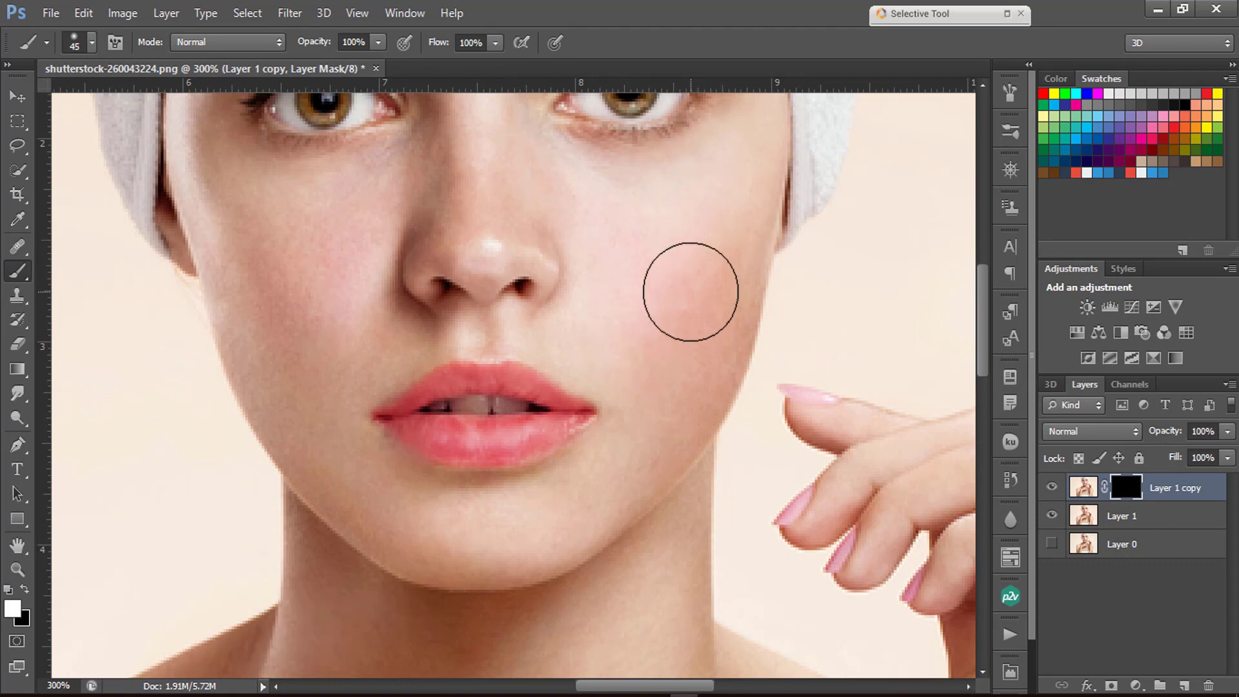
mouse_move(708, 247)
left_mouse_down()
mouse_move(665, 409)
mouse_move(666, 393)
mouse_move(381, 362)
mouse_move(321, 321)
mouse_move(354, 191)
mouse_move(355, 209)
mouse_move(296, 255)
mouse_move(306, 259)
mouse_move(263, 211)
mouse_move(252, 239)
mouse_move(280, 338)
mouse_move(318, 296)
mouse_move(305, 380)
mouse_move(289, 387)
mouse_move(306, 341)
left_mouse_up()
Lower the brush flow to 32% and paint white on the mask around the jaw, mouth and nose with smaller brush sizes.
key("bracketleft")
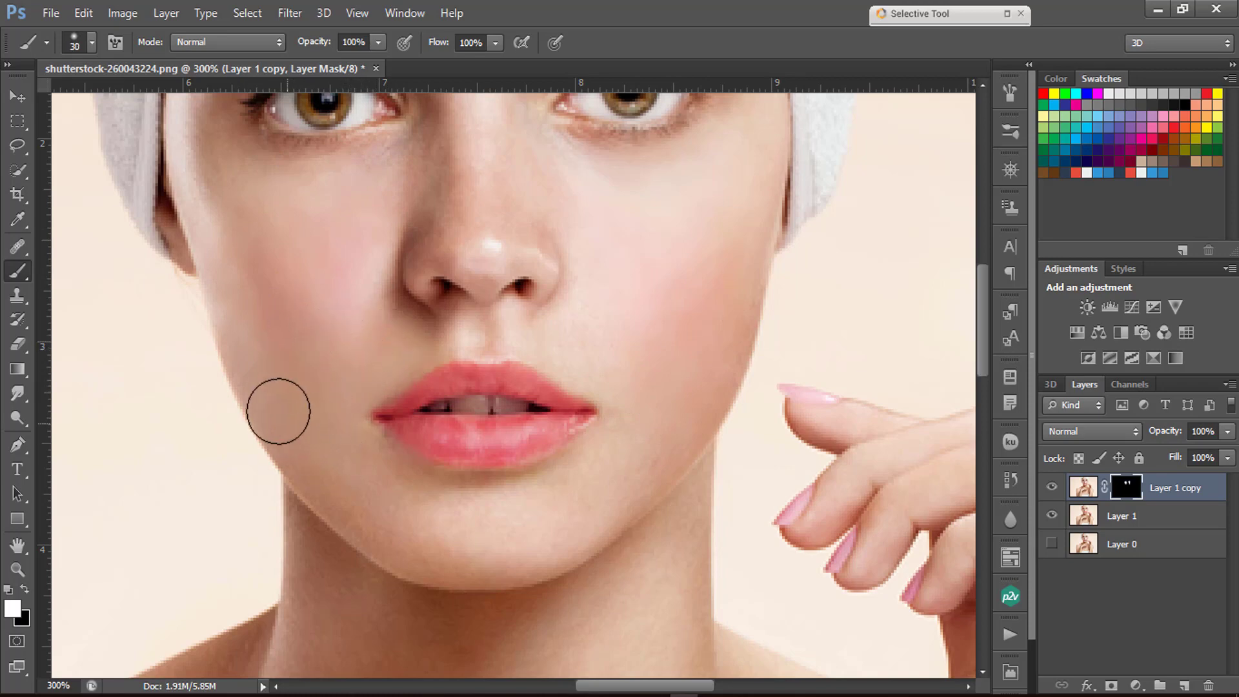
left_click(495, 43)
left_click(431, 64)
left_click(541, 324)
key("bracketleft")
key("bracketleft")
key("bracketleft")
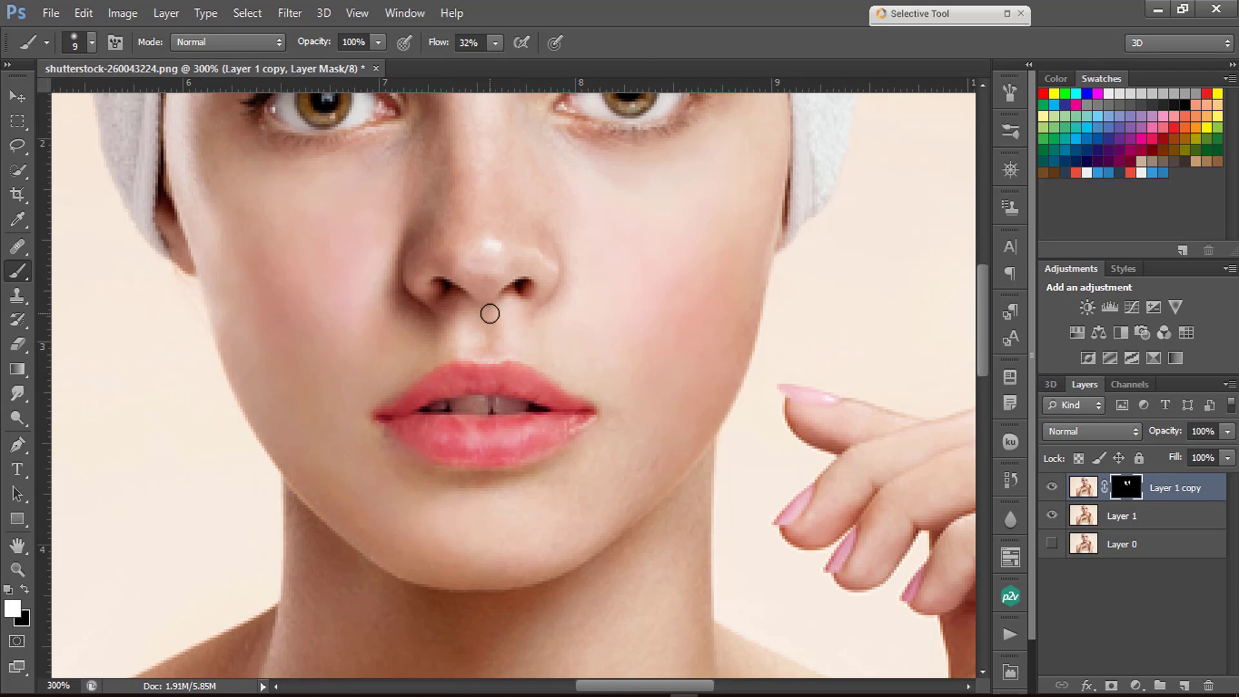
scroll(537, 265, "up", 3)
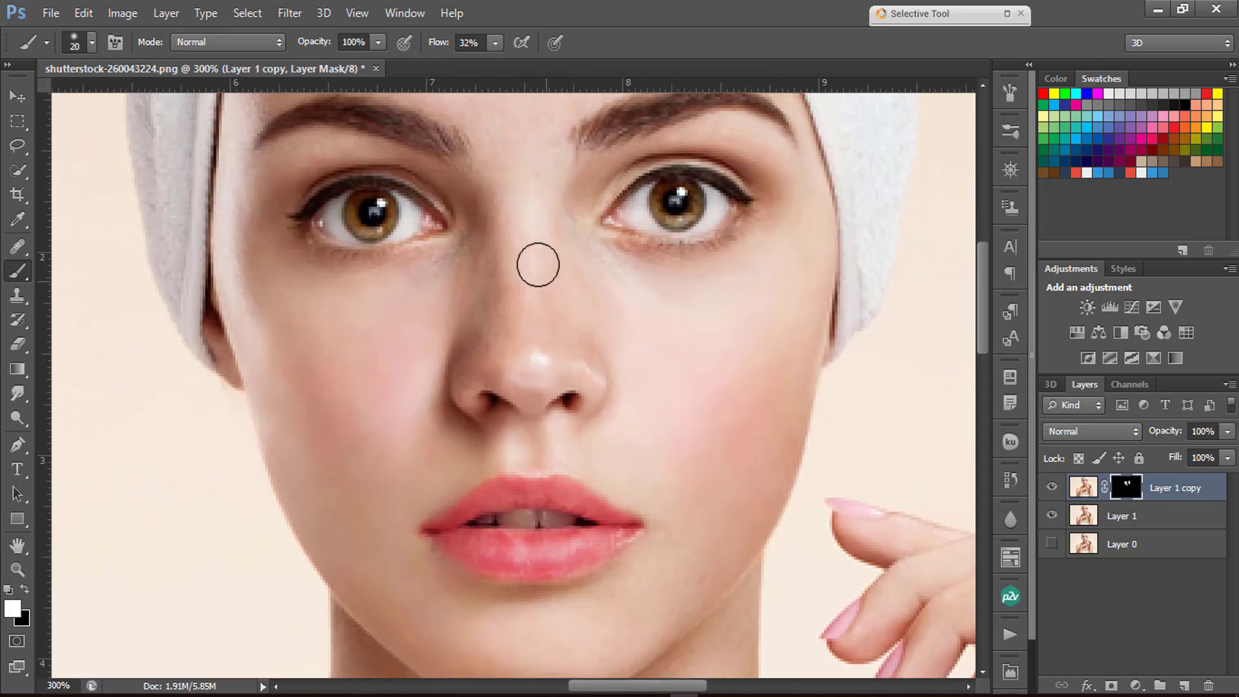
Brush white on the mask over the forehead at 40 px and beneath the eyes at 9 px.
scroll(567, 277, "up", 5)
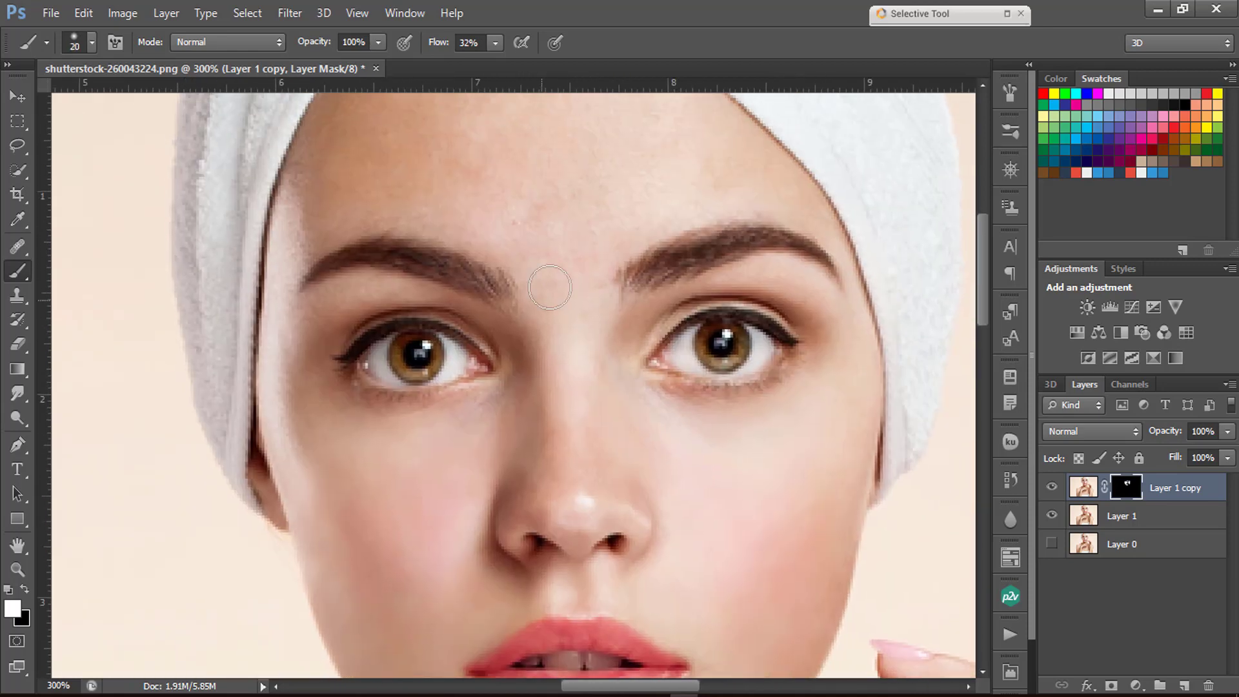
key("bracketright")
key("bracketright")
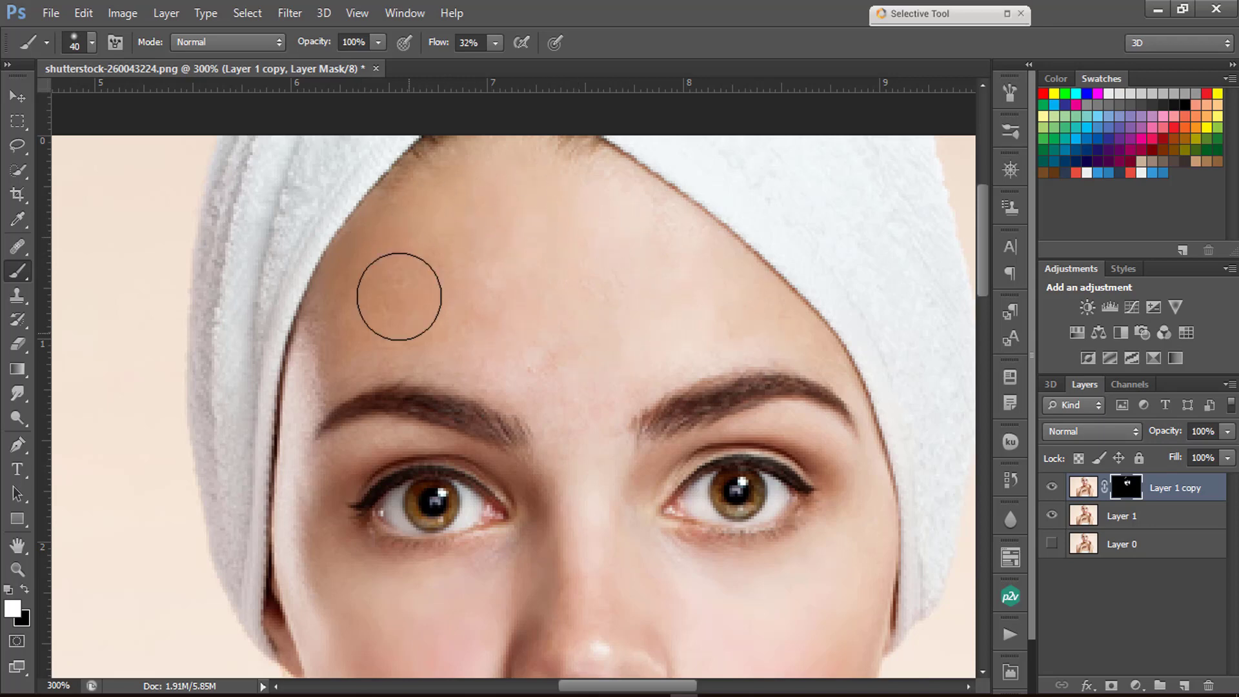
key("bracketleft")
key("bracketleft")
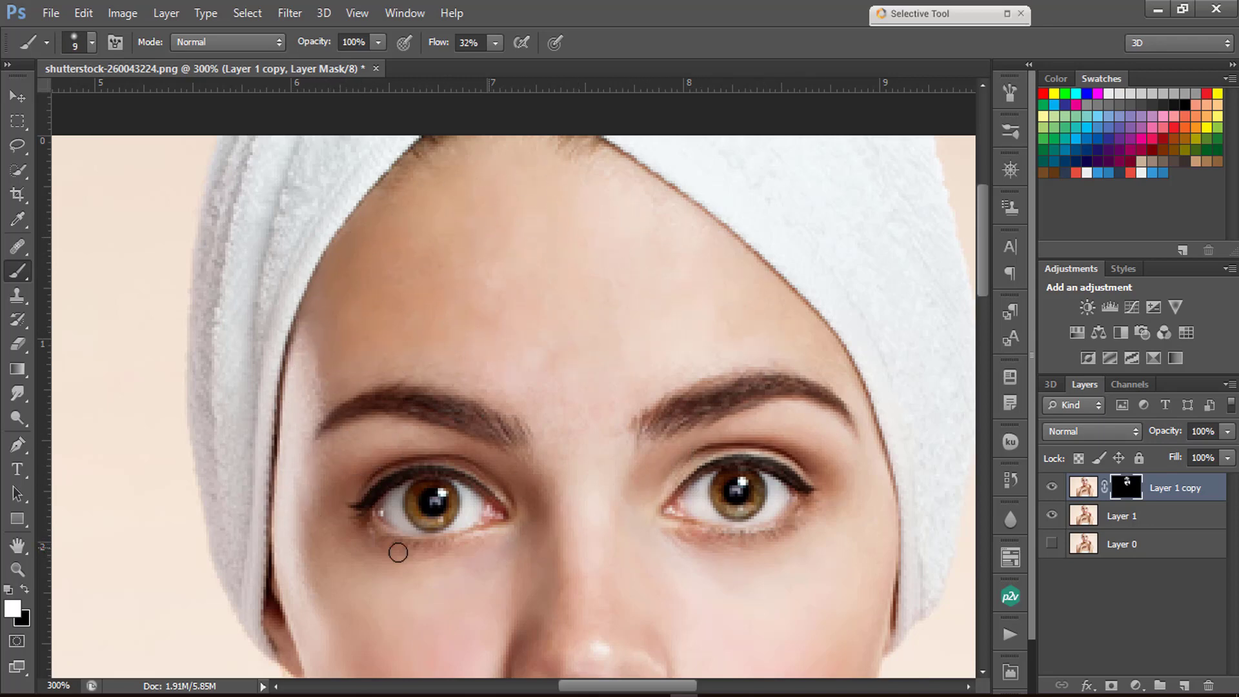
scroll(694, 400, "down", 2)
scroll(721, 586, "up", 2)
Brush white on the mask at 30 px over the neck and both hands.
left_click_drag(721, 586, 722, 403)
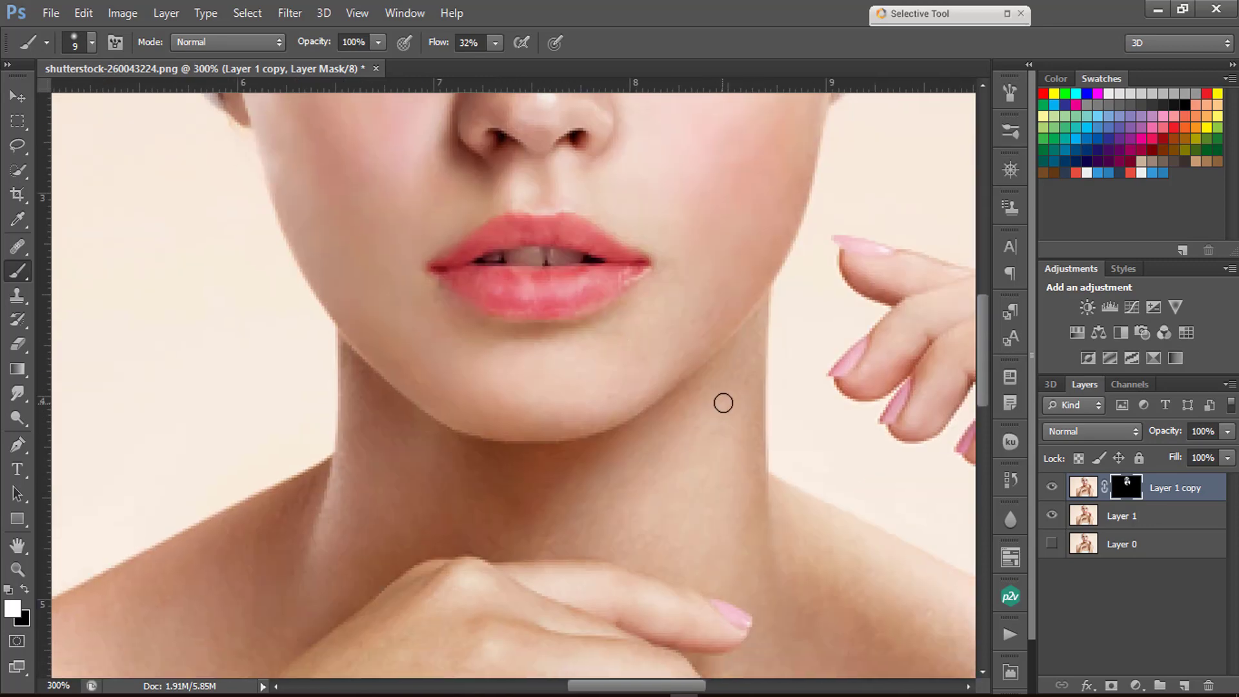
key("bracketright")
key("bracketright")
key("bracketright")
mouse_move(703, 522)
left_mouse_down()
mouse_move(424, 476)
mouse_move(540, 490)
left_mouse_up()
left_click_drag(540, 489, 554, 418)
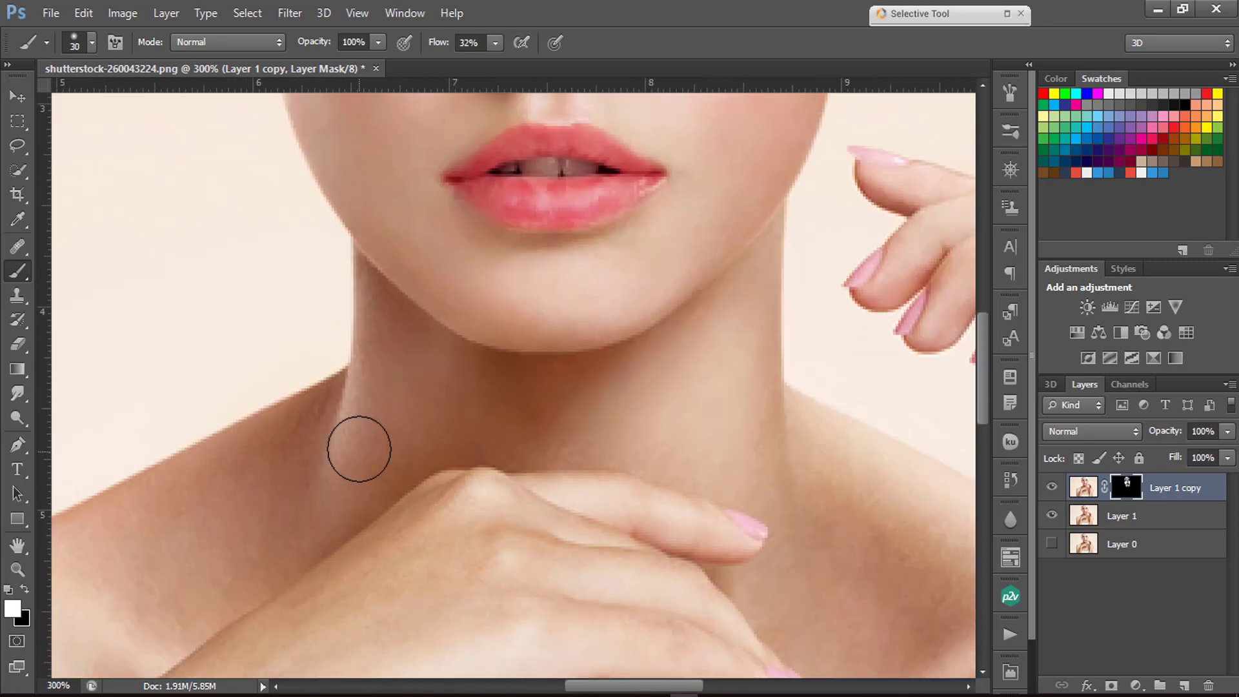
scroll(281, 443, "down", 1)
scroll(751, 491, "down", 1)
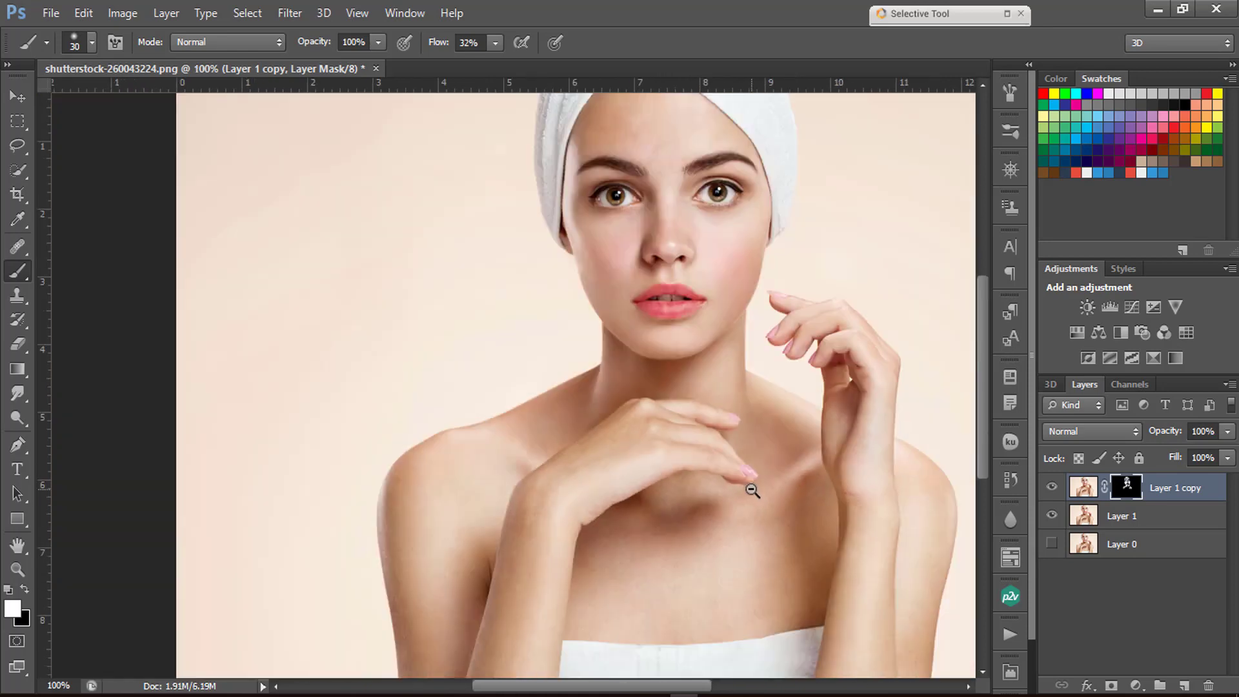
scroll(650, 328, "up", 1)
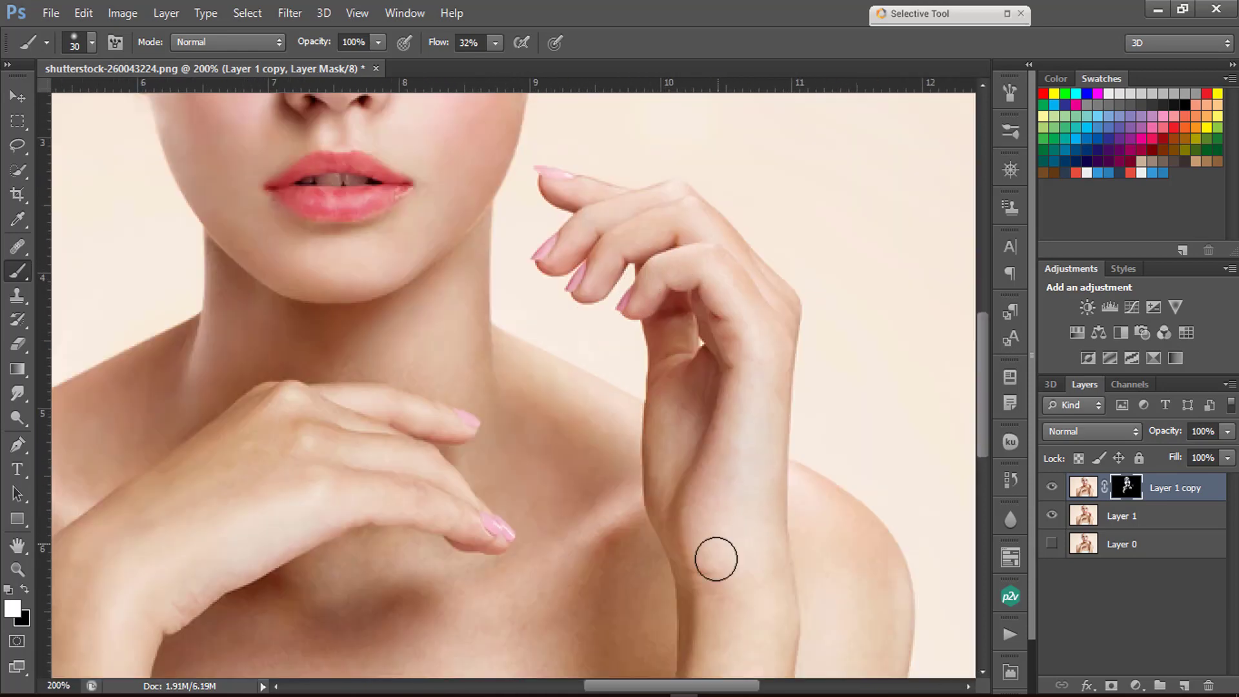
Smooth the chest, shoulders and arms by brushing white on the mask at 90 to 100 px.
scroll(565, 613, "down", 1)
scroll(332, 576, "down", 1)
key("bracketright")
key("bracketright")
key("bracketright")
key("bracketright")
key("bracketright")
key("bracketright")
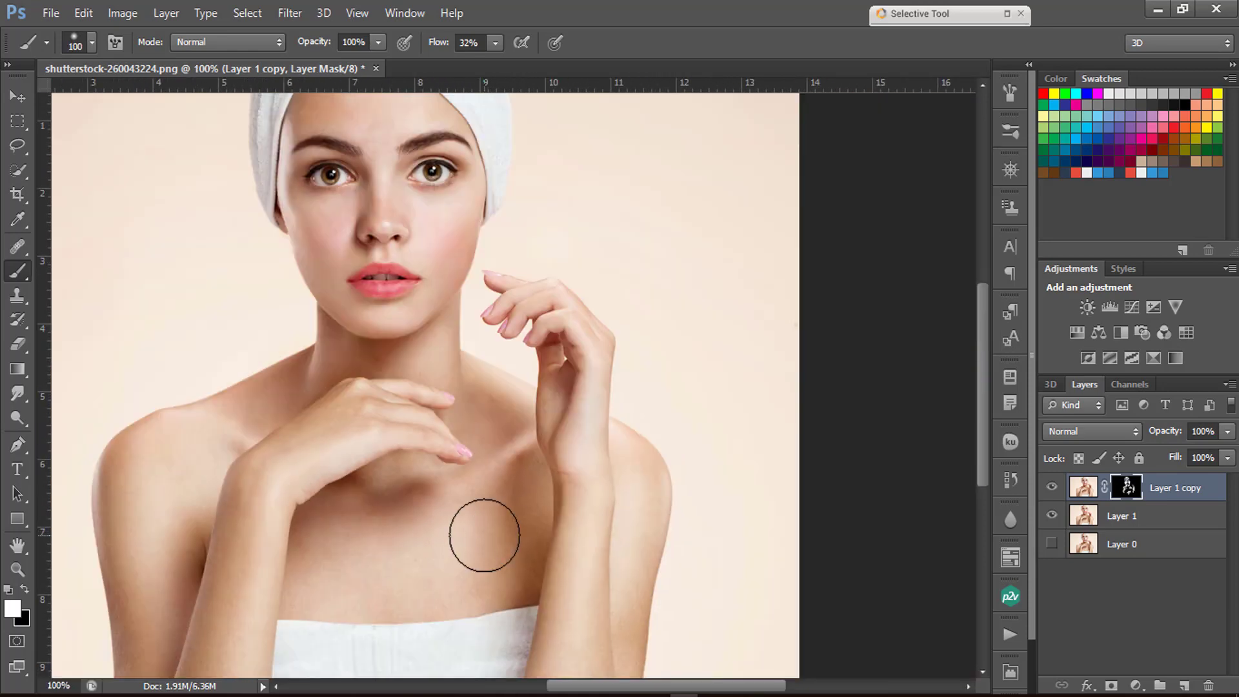
scroll(599, 582, "down", 2)
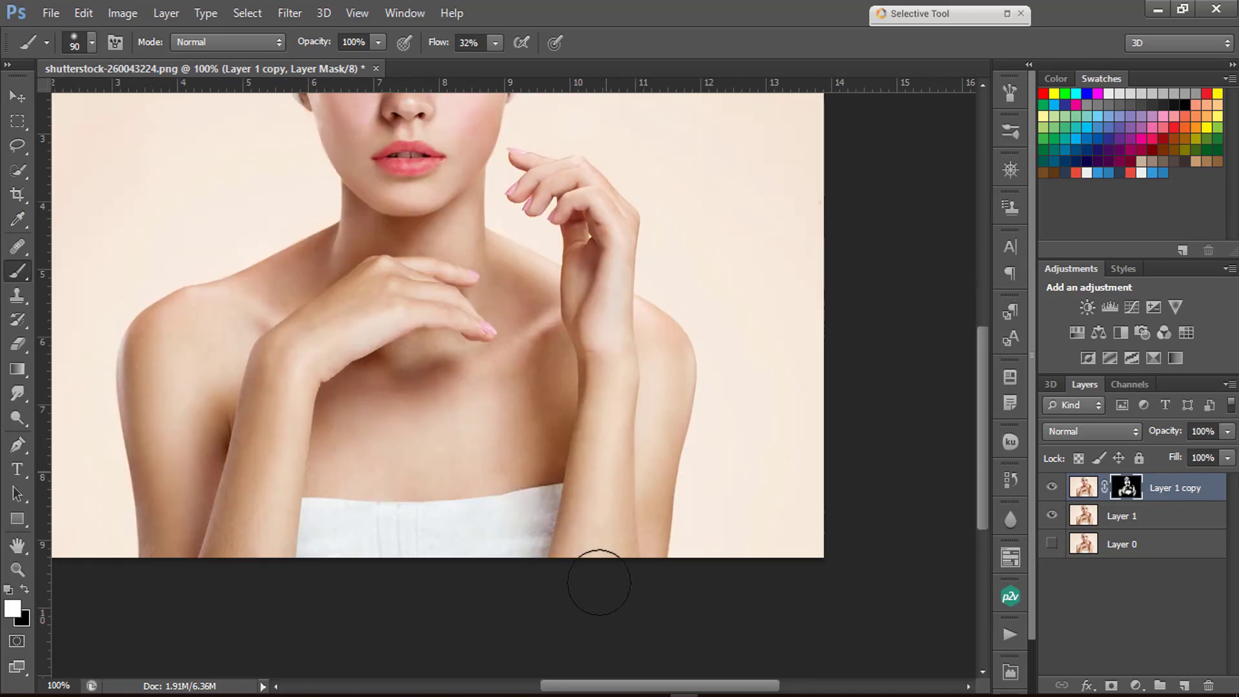
Examine the smoothed skin across the whole portrait and up close on the face and forehead.
left_click_drag(356, 392, 806, 458)
left_click_drag(641, 288, 492, 486)
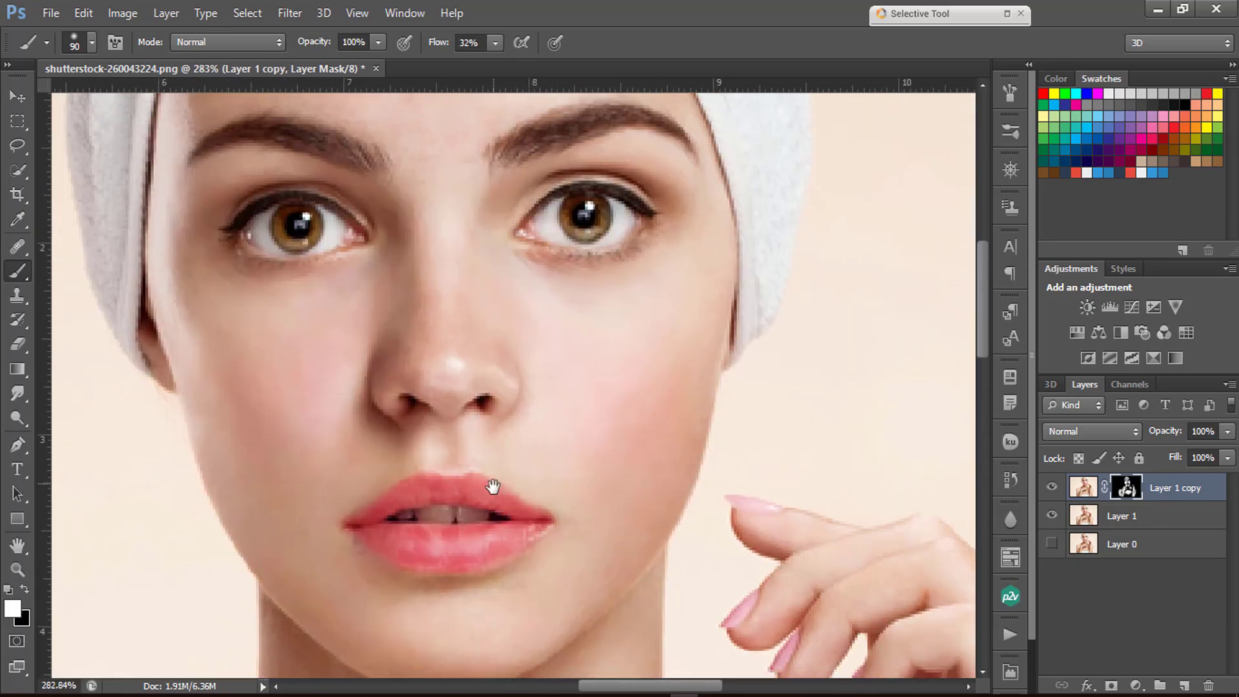
key("ctrl+minus")
left_click(18, 97)
scroll(857, 376, "down", 2)
left_click(858, 376)
scroll(493, 202, "up", 2)
left_click_drag(528, 230, 475, 280)
scroll(474, 280, "up", 1)
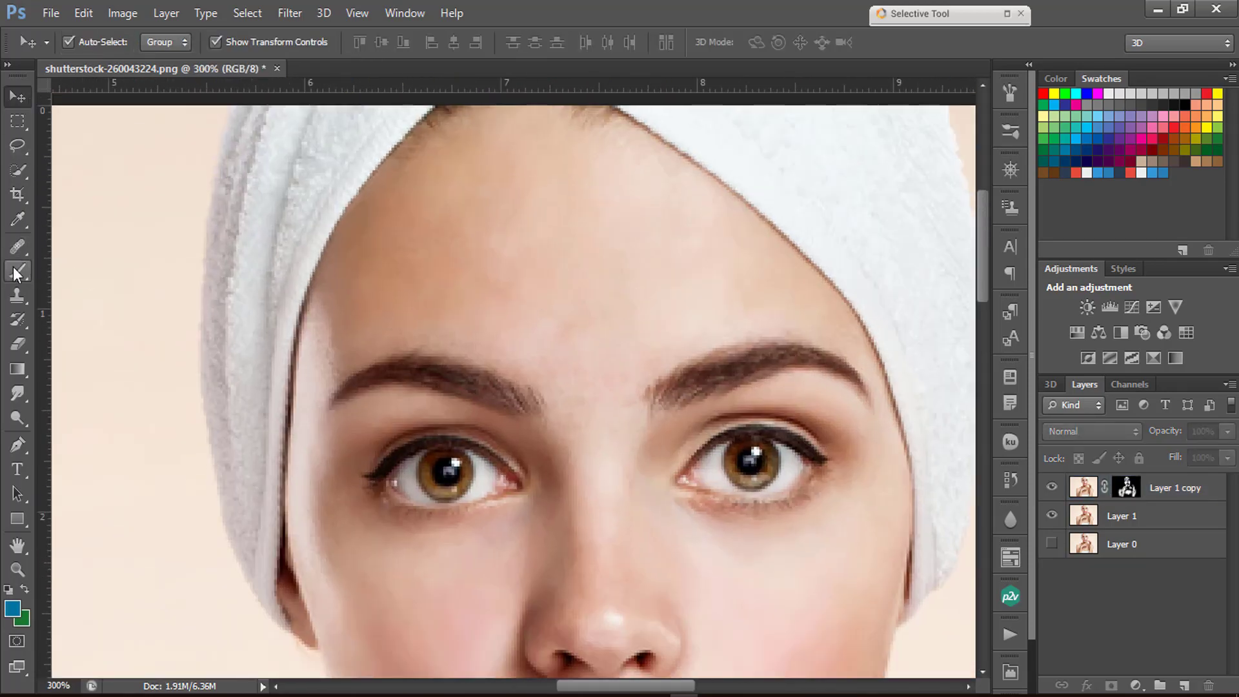
Reselect the smoothed layer's mask and touch up the forehead with a 60 px white brush.
left_click(17, 271)
left_click(1125, 487)
key("[")
key("[")
key("[")
scroll(637, 307, "down", 2)
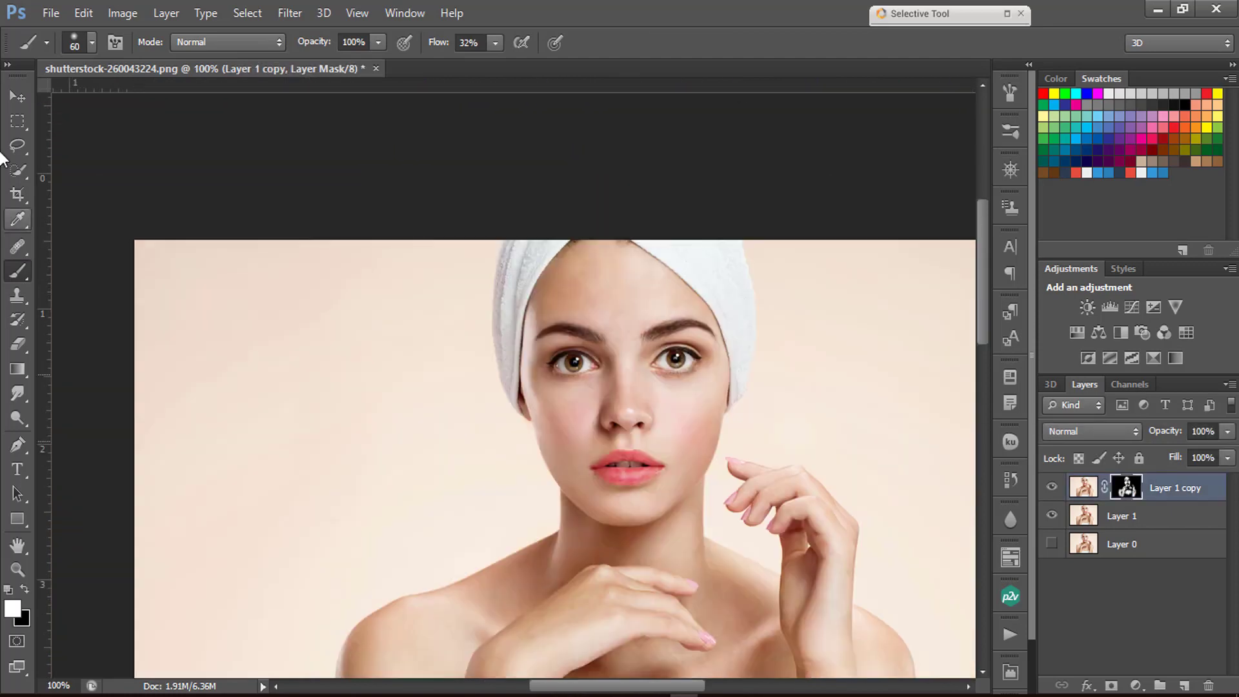
Add a new layer above the smoothed copy and sample the light skin colour between the eyebrows and hairline for the brush.
left_click(18, 97)
left_click_drag(692, 359, 398, 373)
left_click_drag(339, 337, 420, 299)
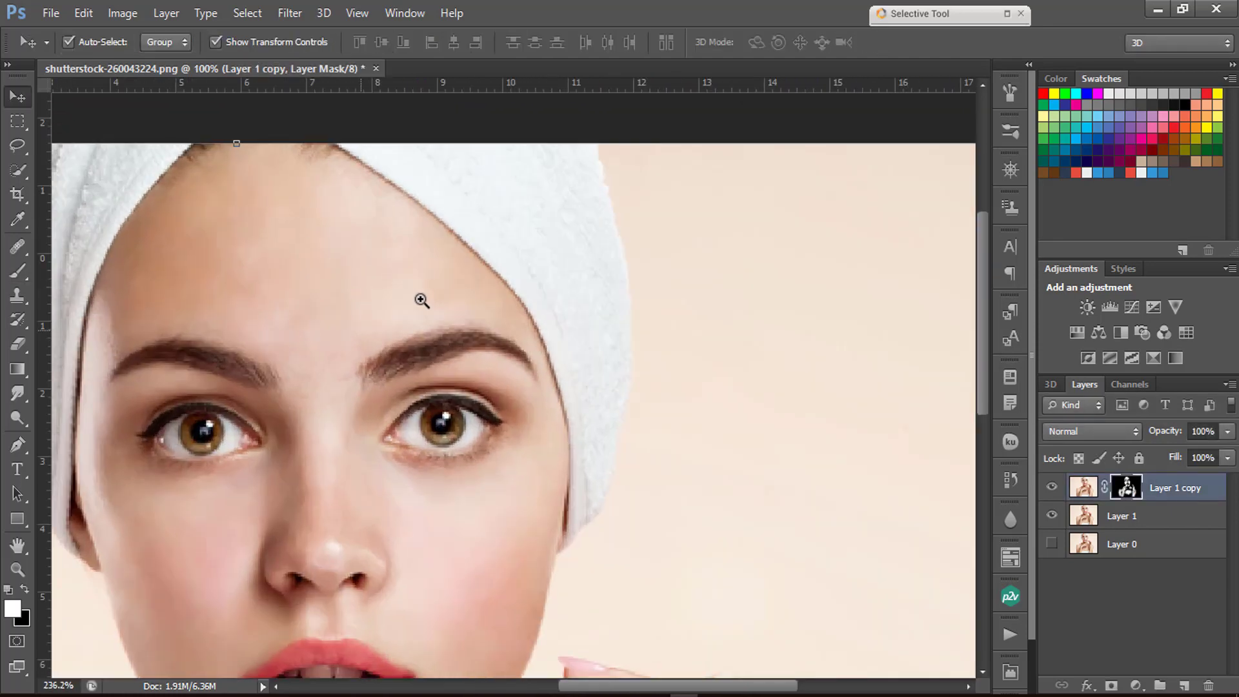
left_click(1184, 686)
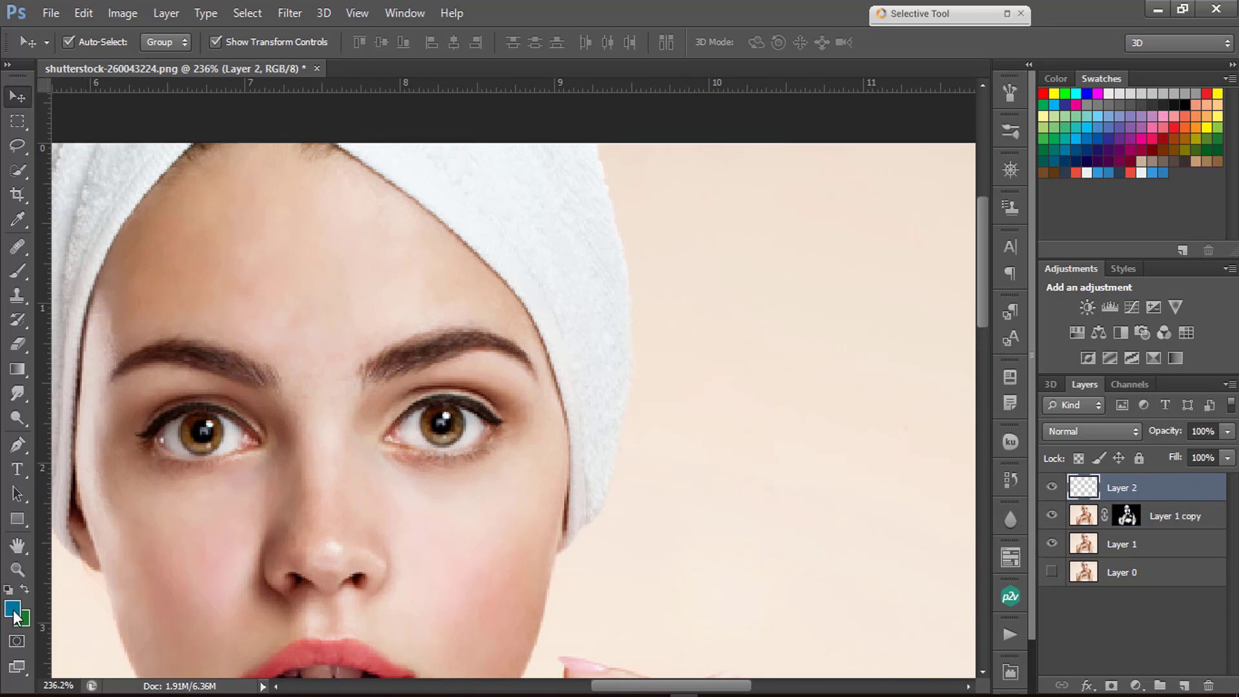
left_click(15, 222)
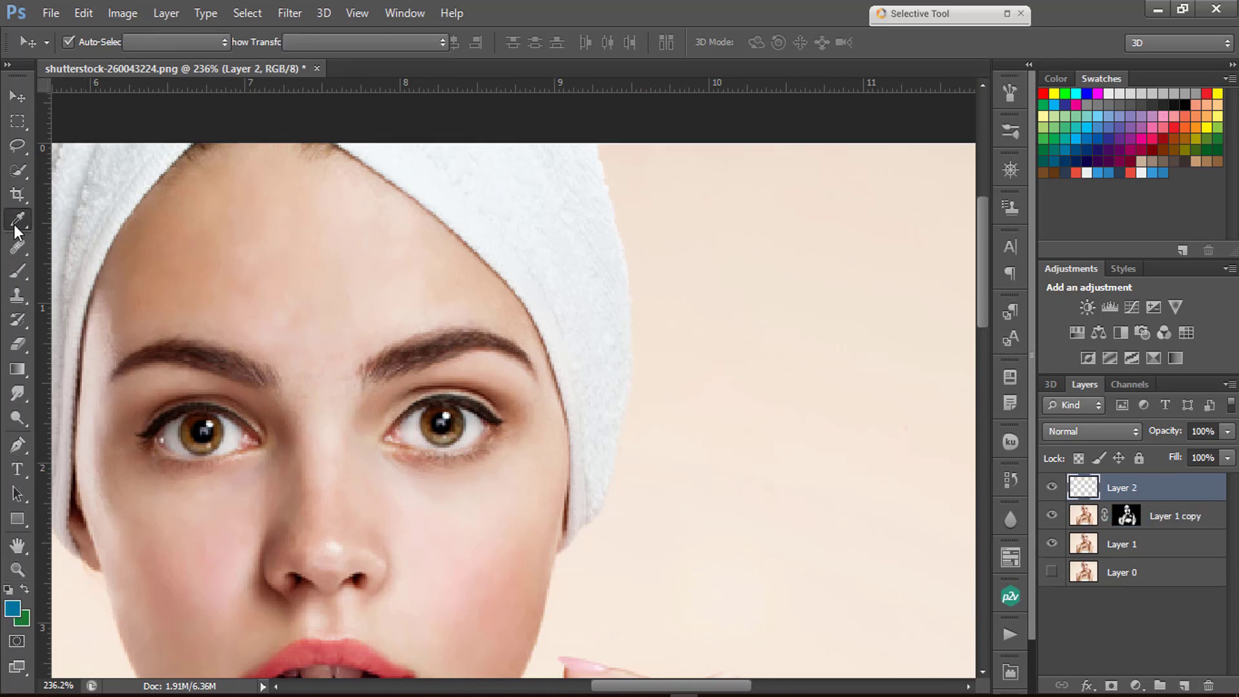
left_click(18, 271)
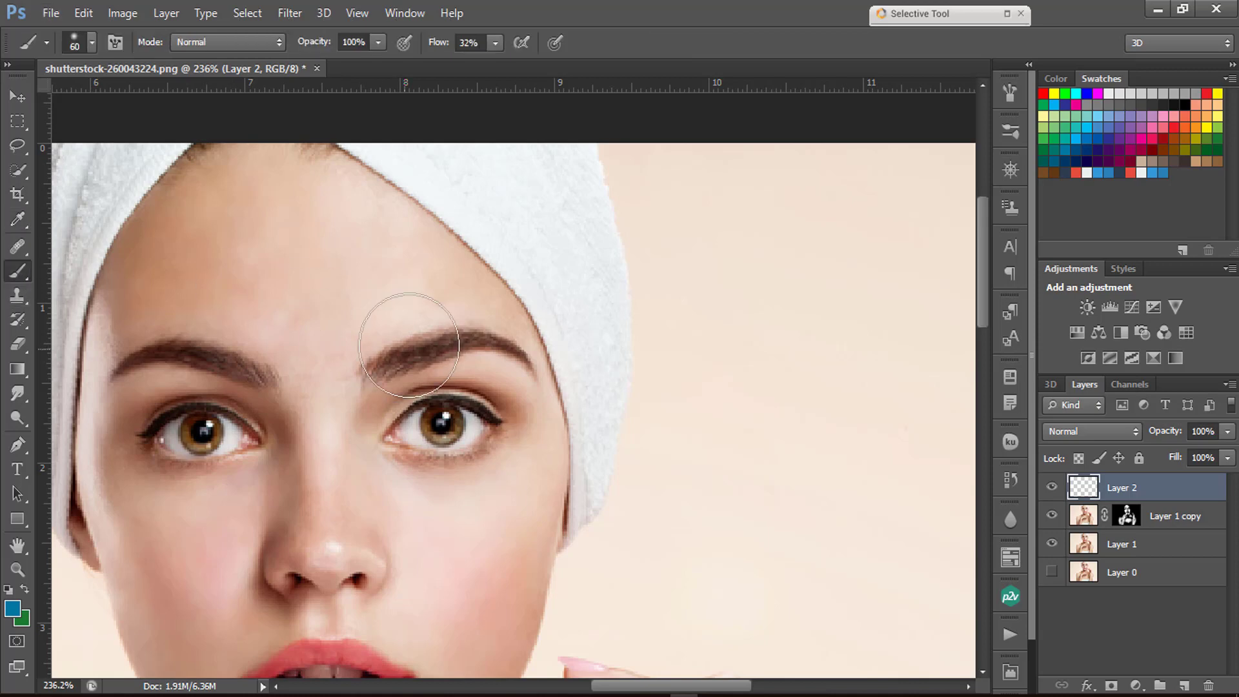
left_click(302, 326, "alt")
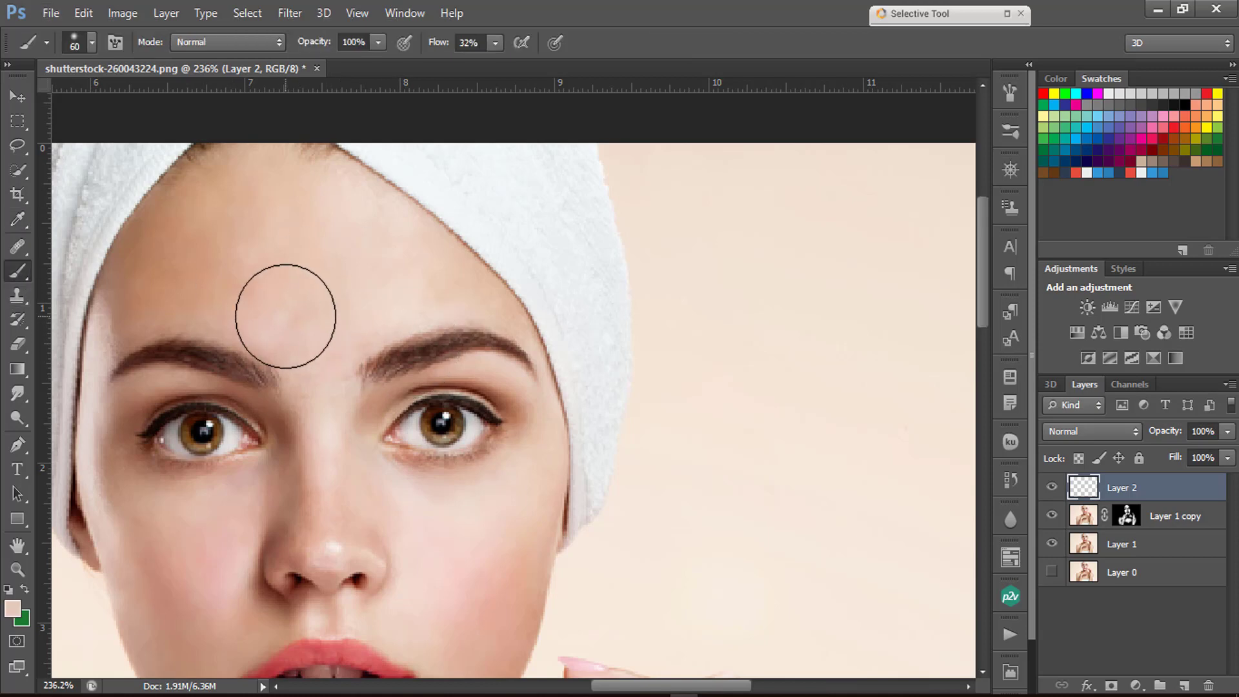
Paint the sampled skin tone over the forehead and cheeks with the 60 px brush at 32% flow, and undo the last strokes.
left_click(286, 318, "ctrl+space")
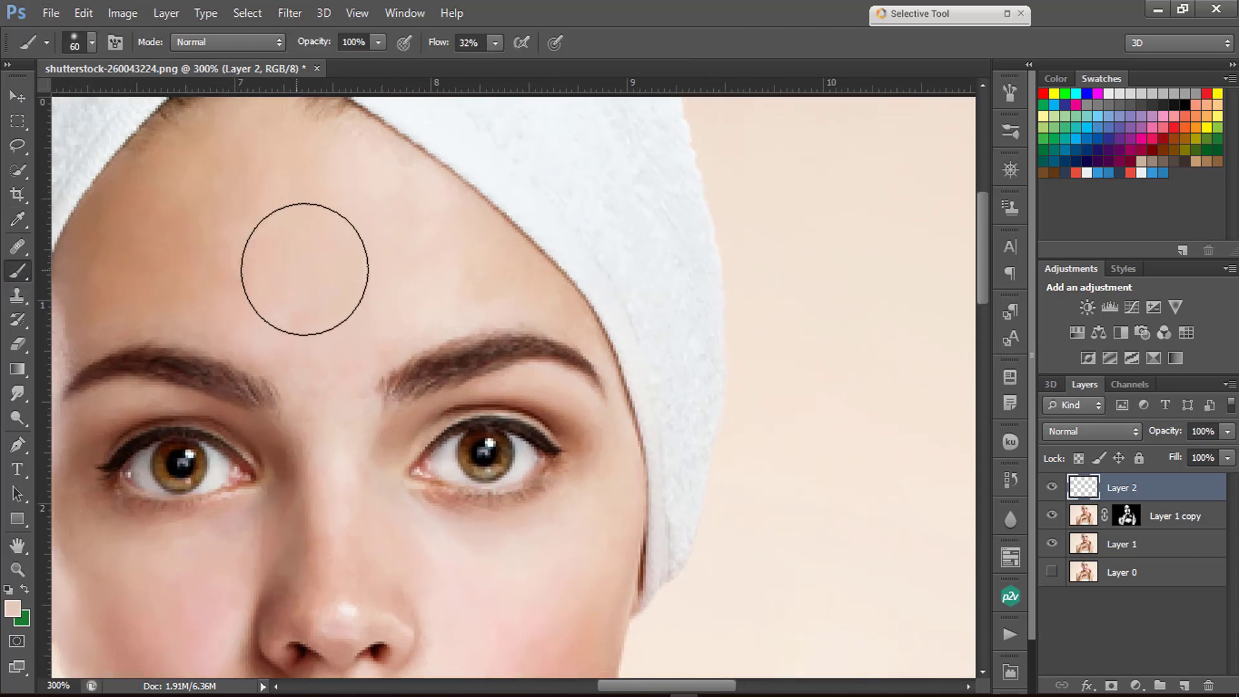
mouse_move(202, 240)
left_mouse_down()
mouse_move(274, 240)
mouse_move(334, 255)
left_mouse_up()
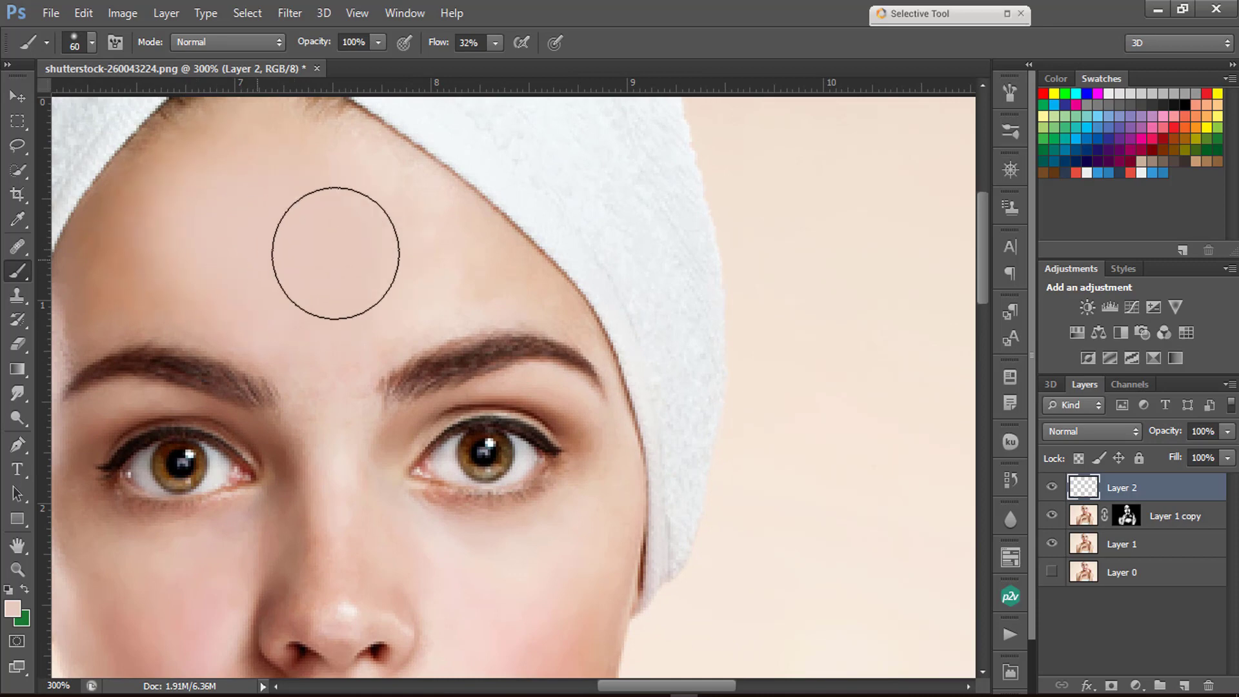
left_click(361, 323, "alt+space")
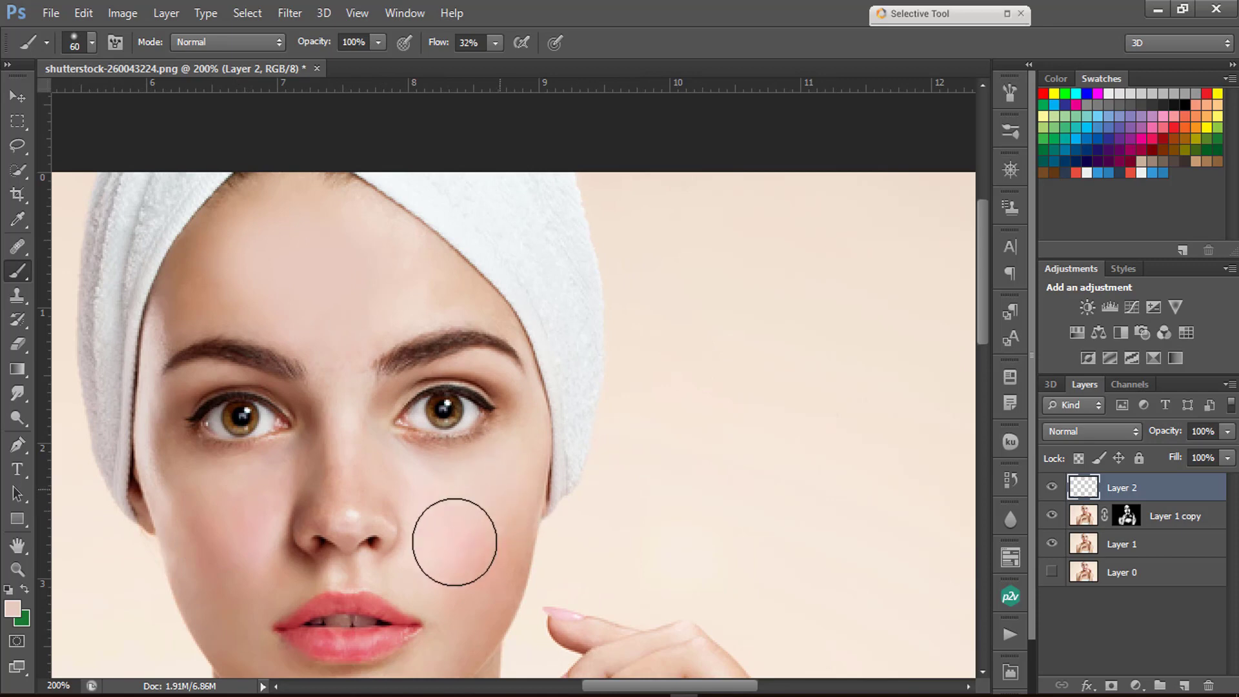
left_click_drag(475, 551, 482, 495)
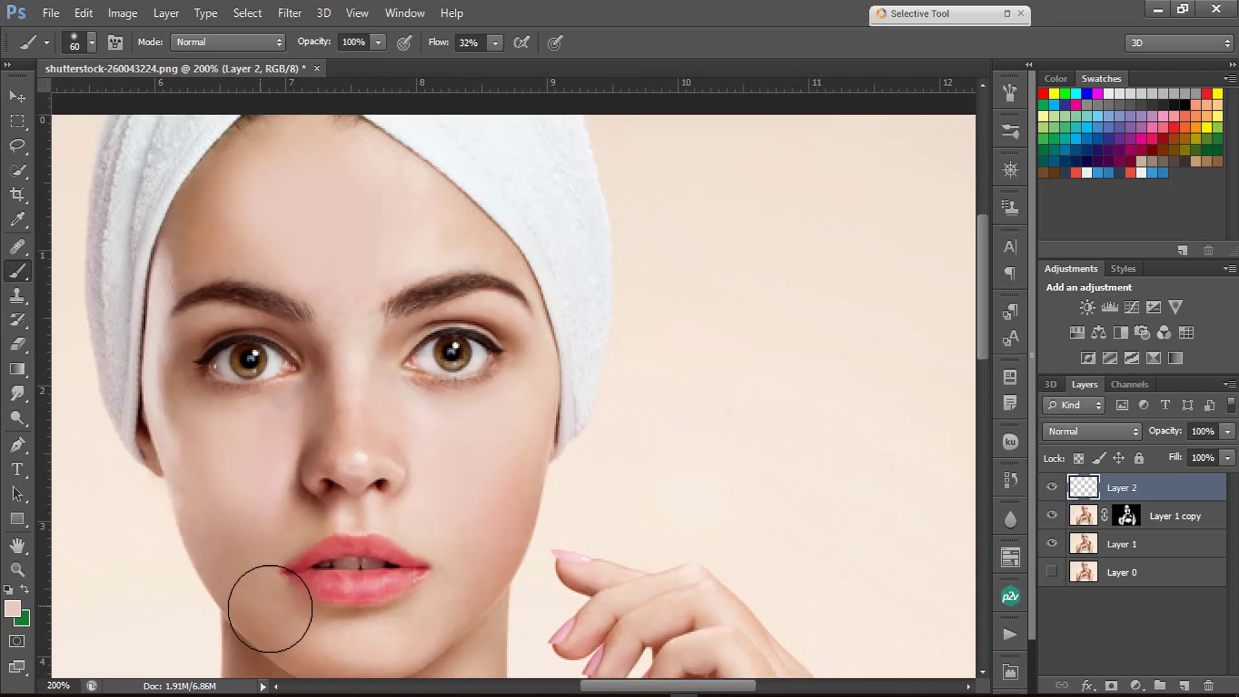
key("ctrl+alt+z")
key("ctrl+alt+z")
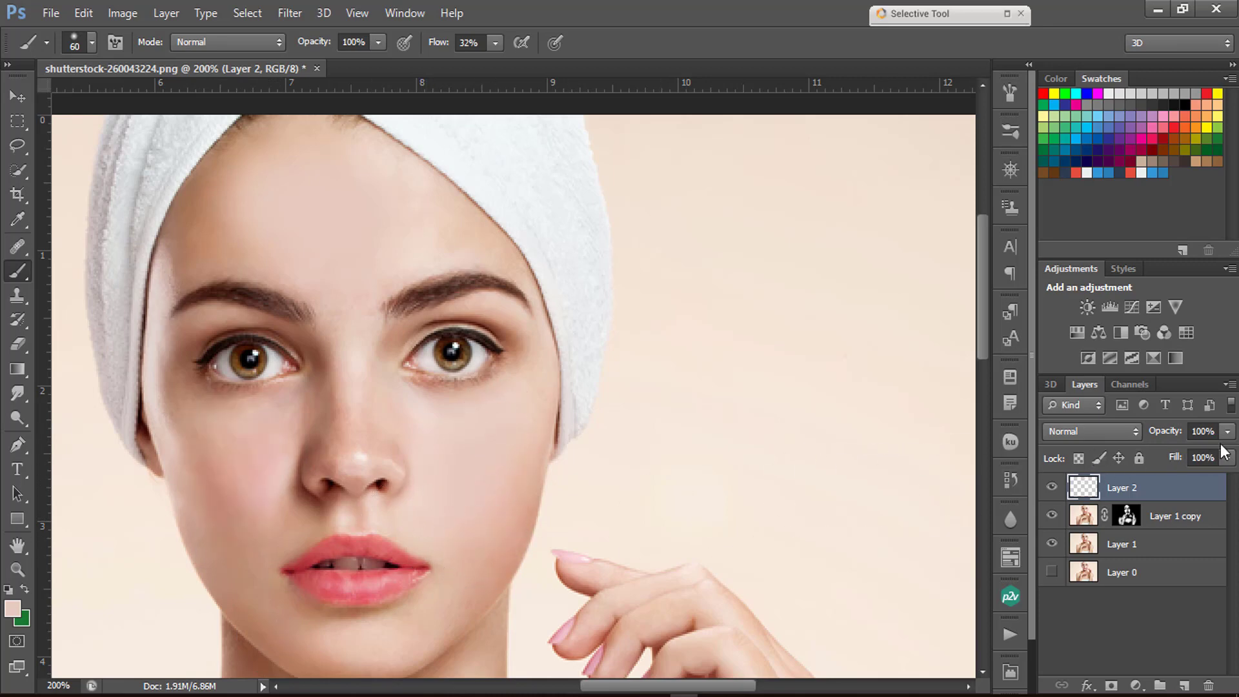
Lower the opacity of the painted skin-tone layer to 38% and deselect the layer.
left_click_drag(1227, 431, 1190, 451)
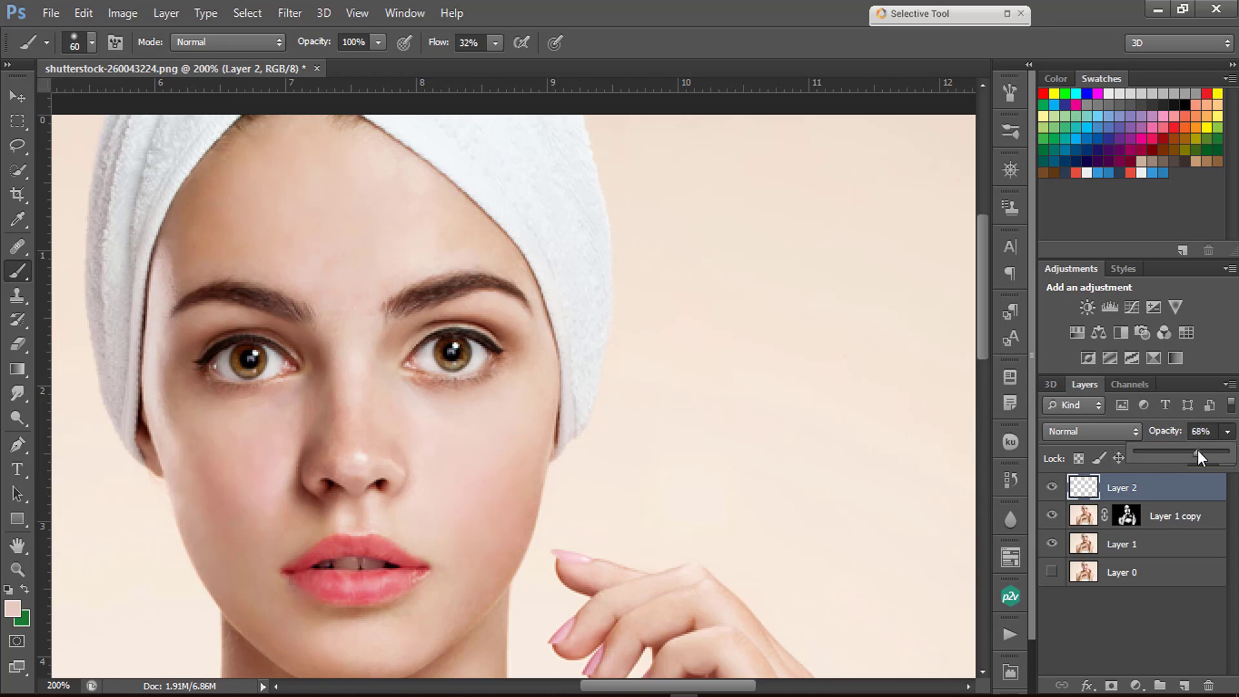
left_click(26, 102)
left_click(247, 270)
key("ctrl+minus")
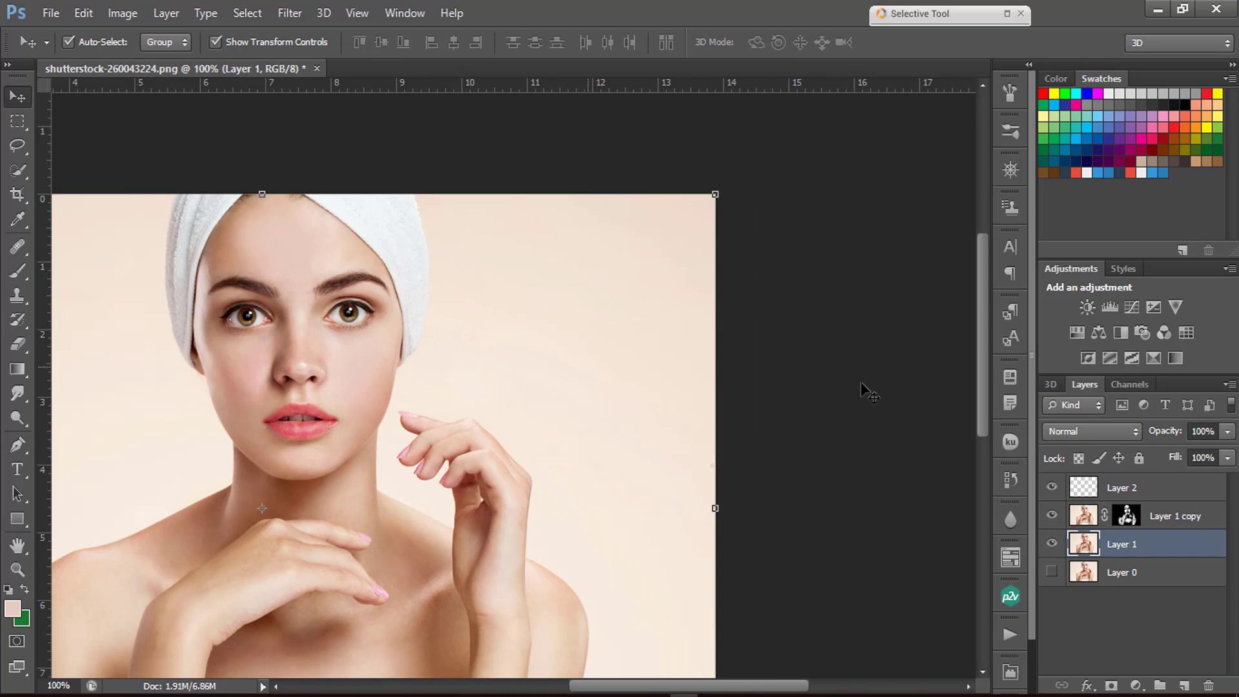
left_click(292, 253)
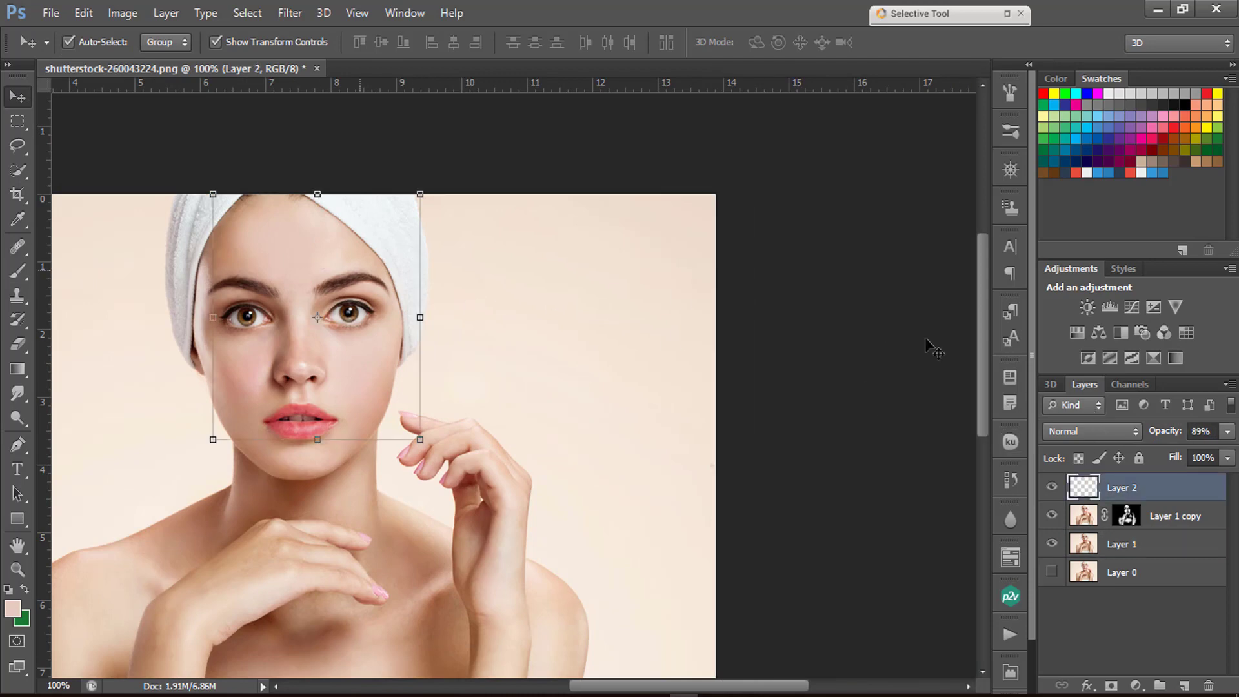
left_click(1227, 432)
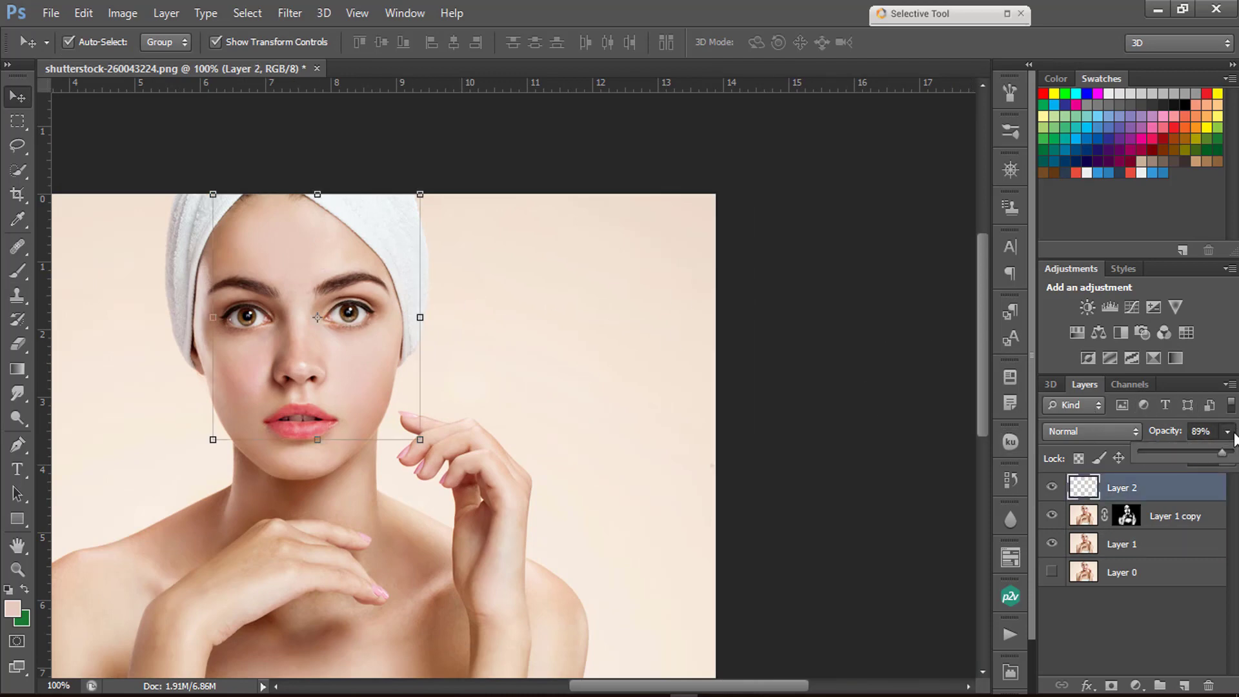
left_click_drag(1186, 449, 1176, 450)
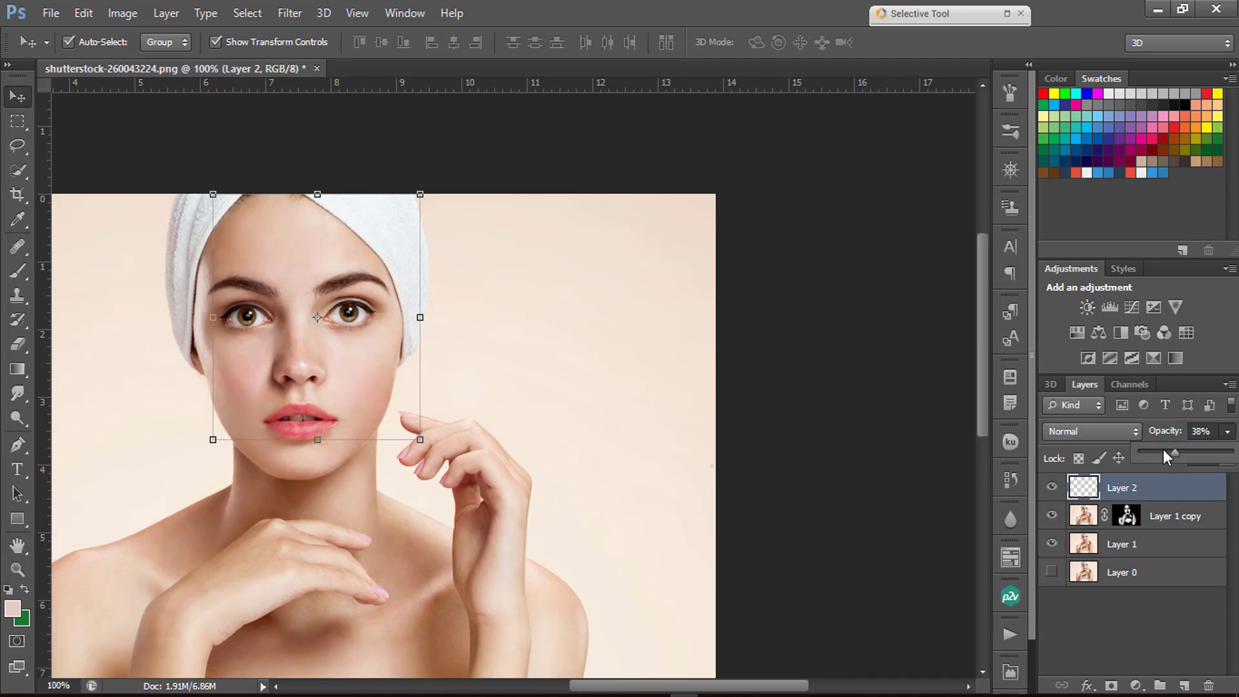
left_click(825, 355)
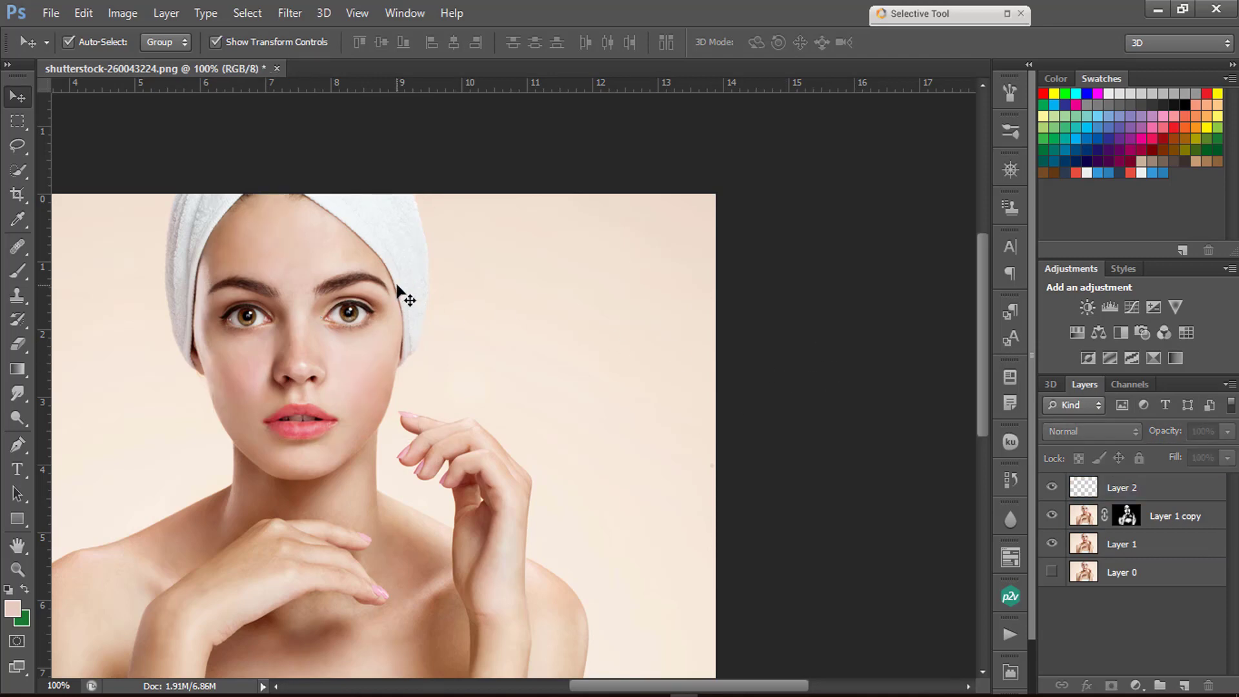
Examine the retouched face, neck and hands up close and the portrait as a whole.
left_click(378, 296, "ctrl")
left_click_drag(418, 440, 512, 311)
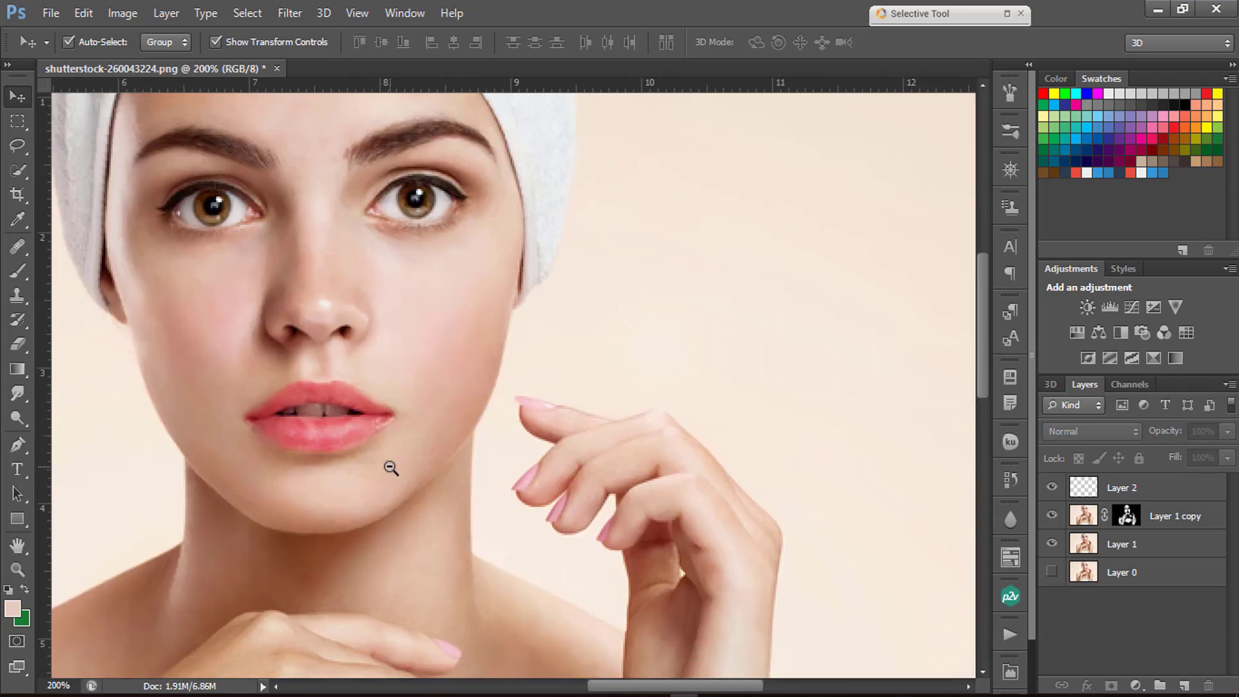
left_click(390, 467, "alt")
left_click_drag(364, 535, 416, 469)
left_click(416, 469, "ctrl")
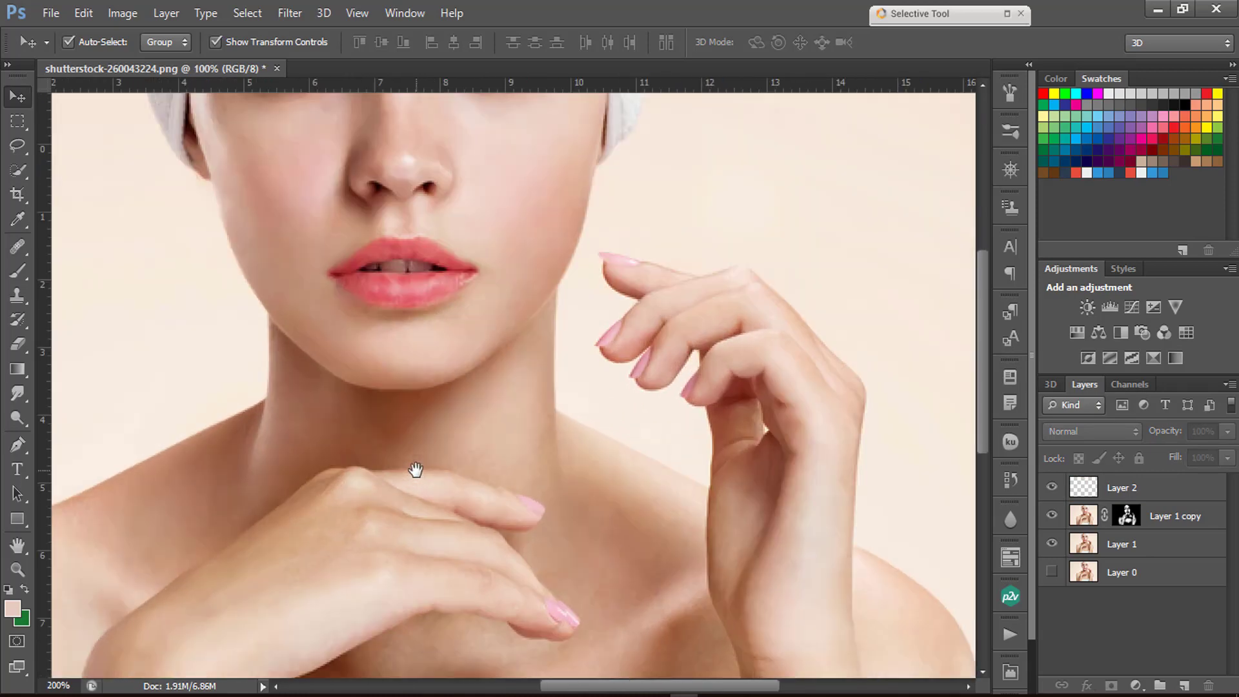
left_click(430, 348, "alt")
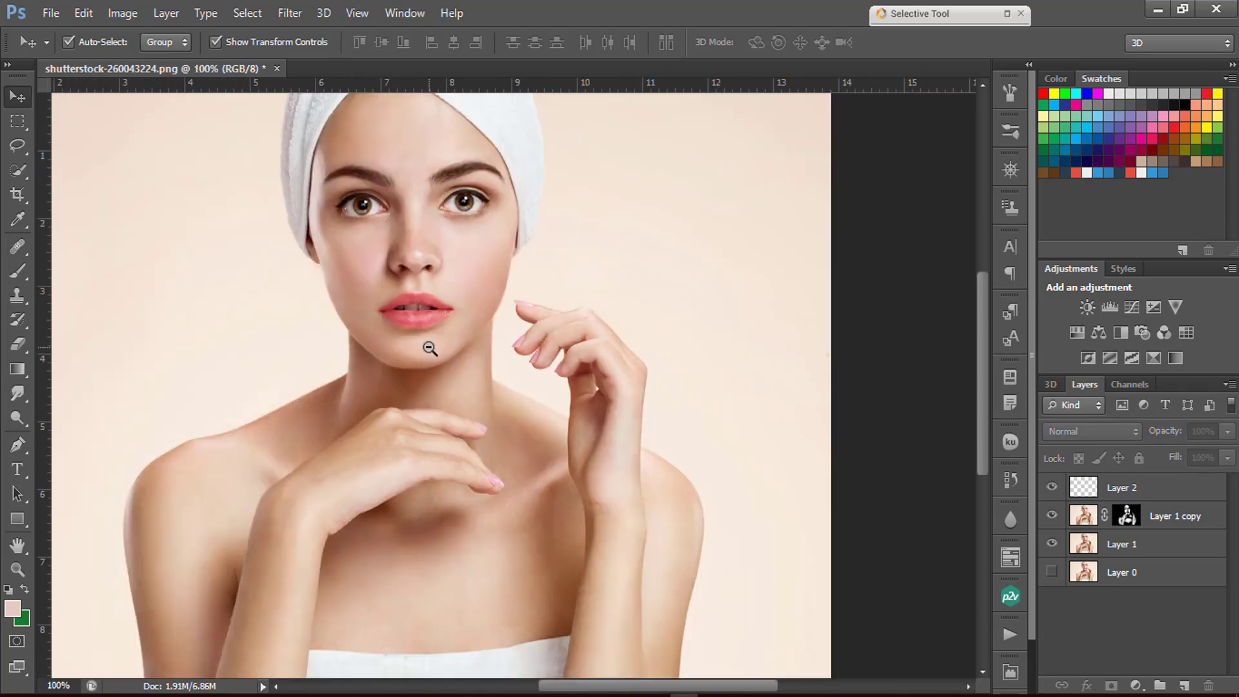
left_click(475, 318, "alt")
left_click(566, 324, "ctrl")
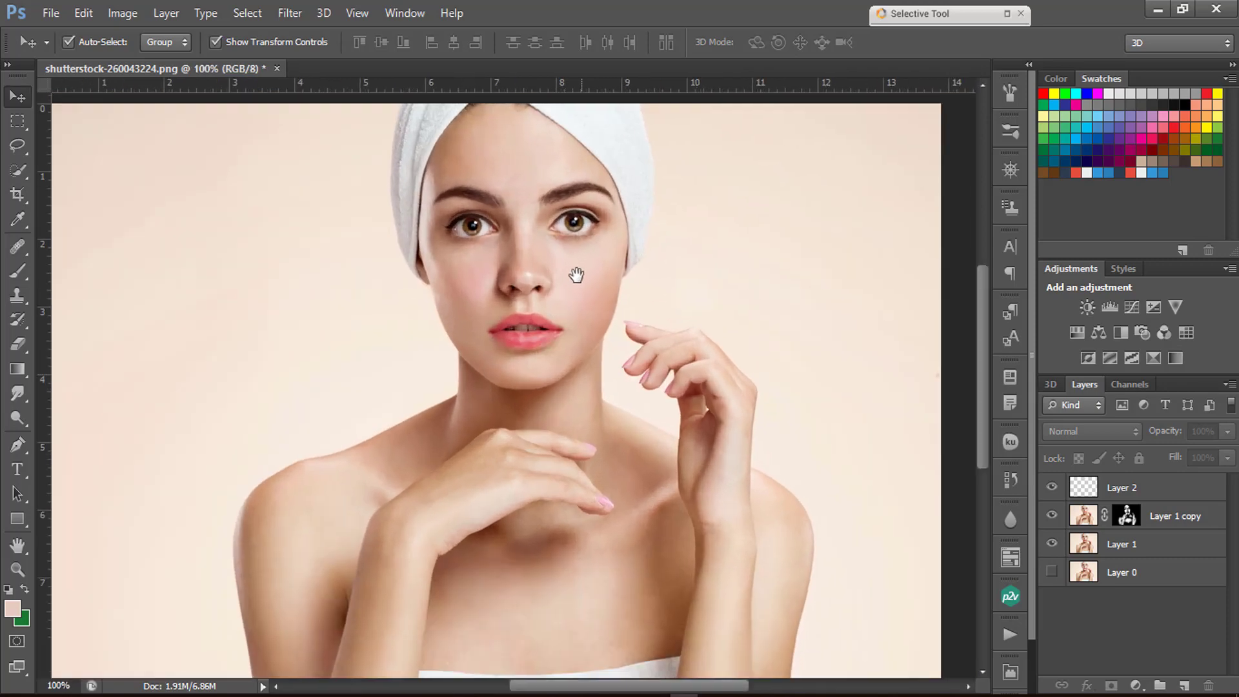
left_click(860, 226, "alt")
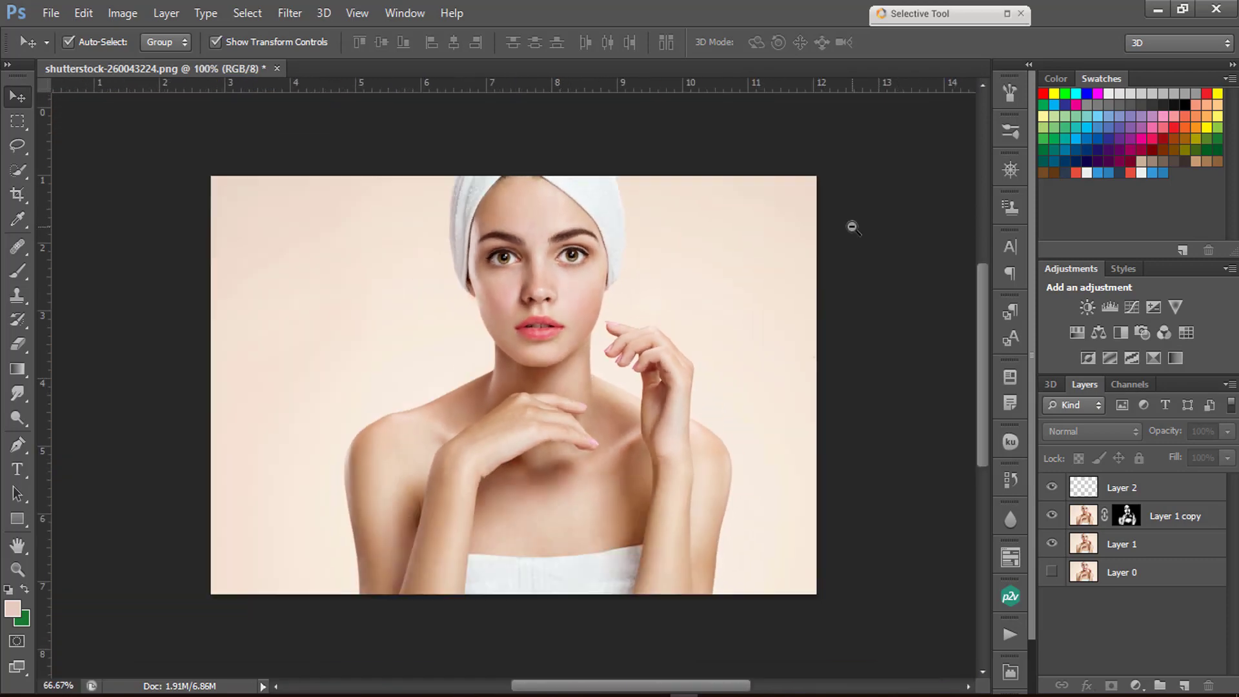